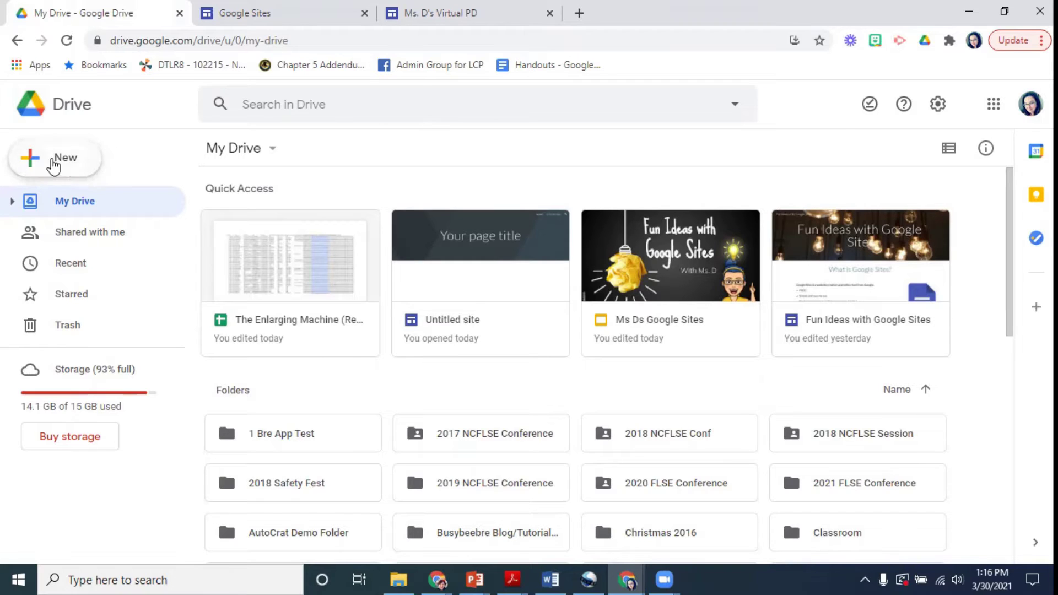
- Show Google Sites among Drive's additional new-file types, and search Google for "google sites" in a new browser tab
{"action": "left_click", "coordinate": [59, 159]}
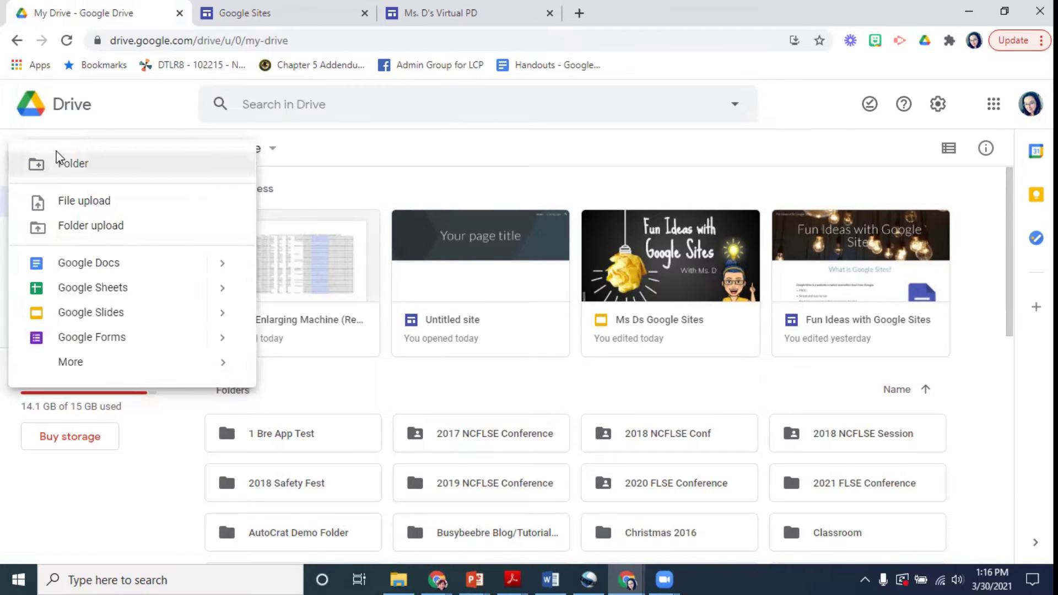
{"action": "mouse_move", "coordinate": [73, 365]}
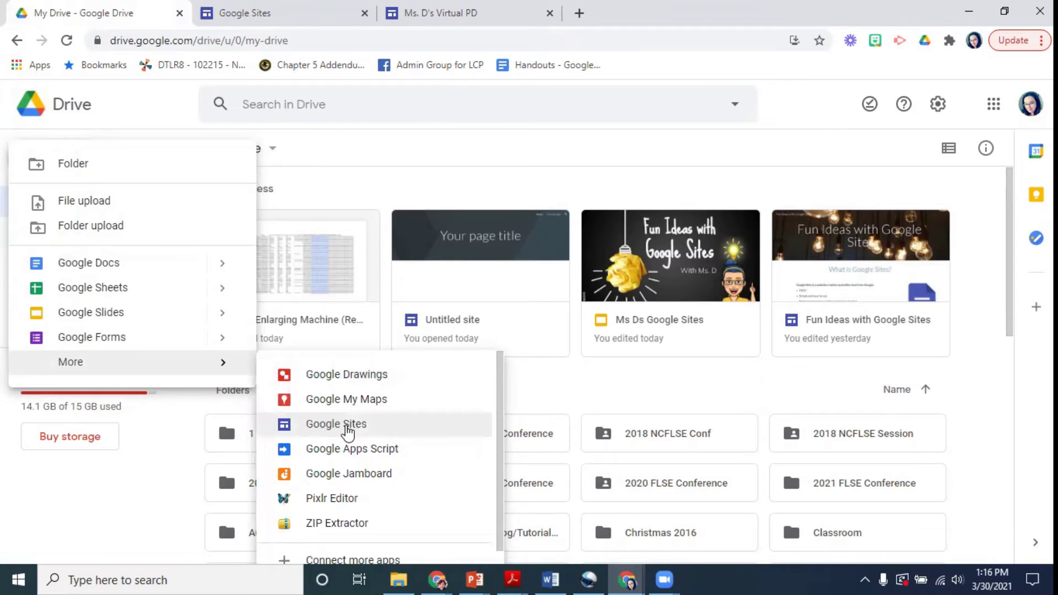
{"action": "left_click", "coordinate": [580, 14]}
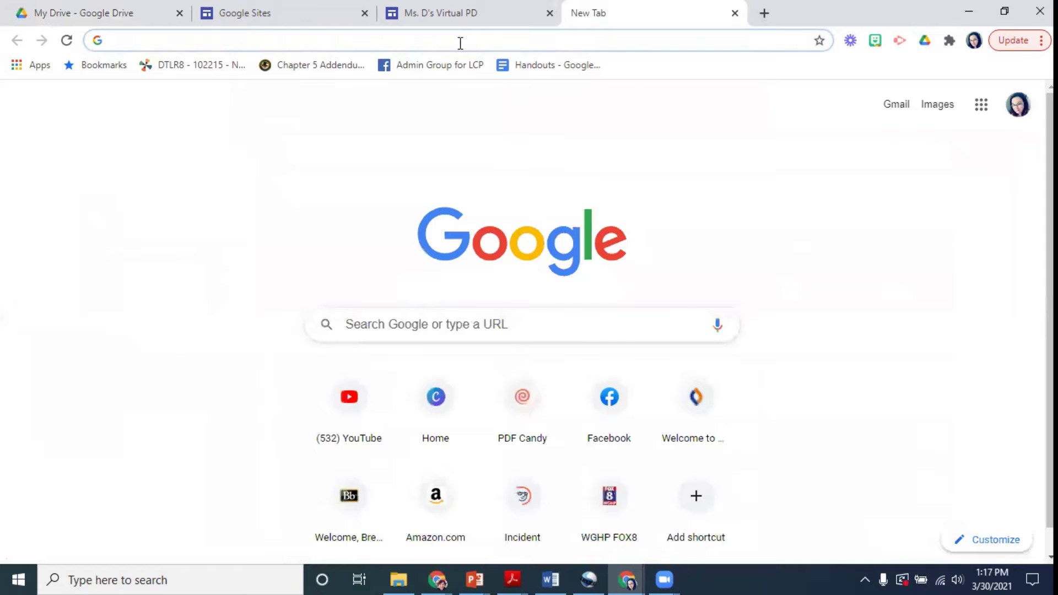
{"action": "type", "text": "google site"}
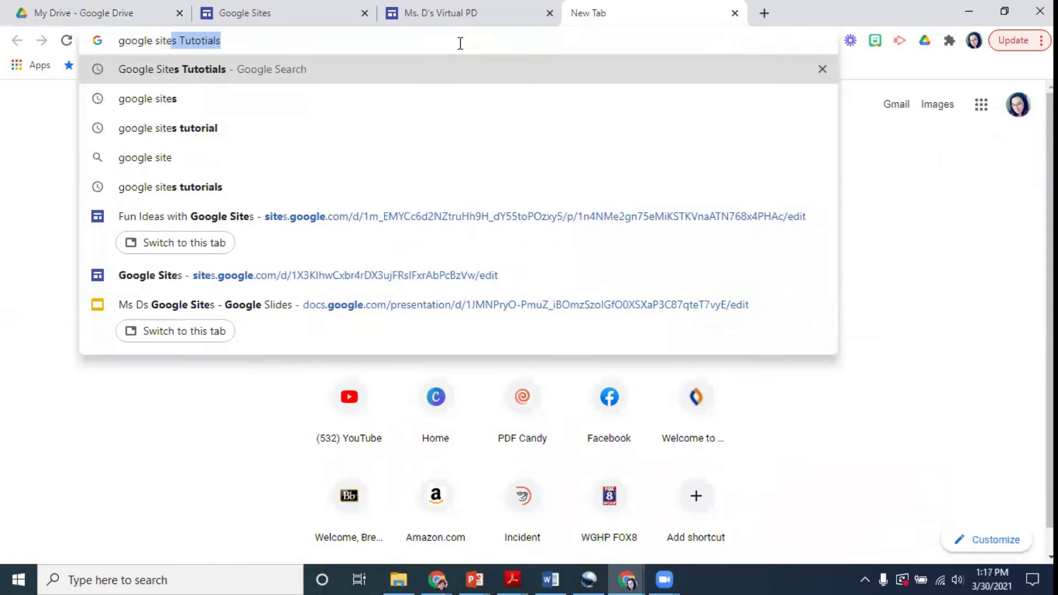
{"action": "type", "text": "s"}
{"action": "key", "text": "Return"}
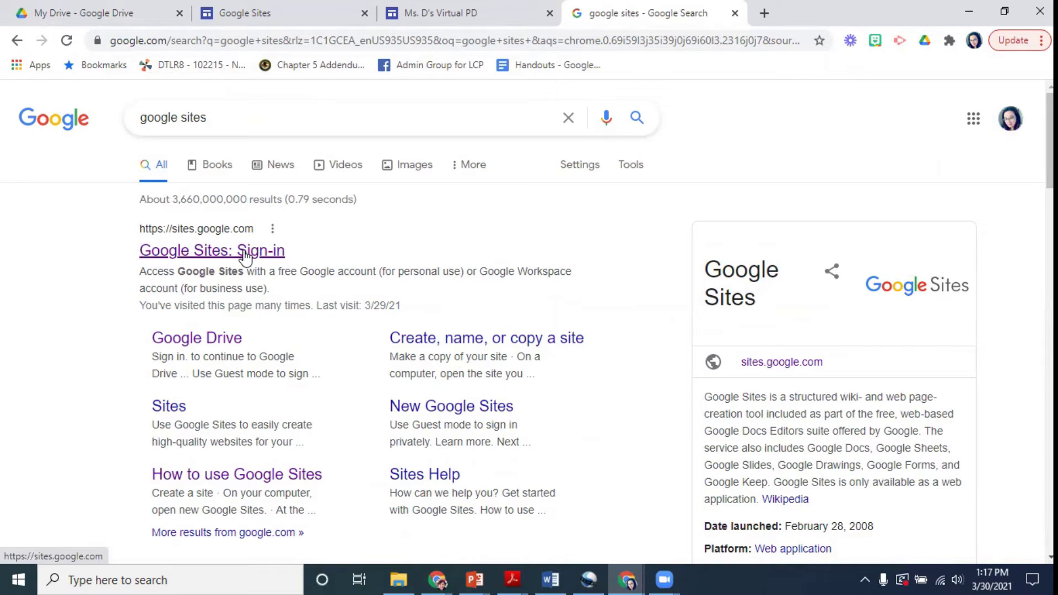
- Return to My Drive and point out Google Sites among the additional file types for creating a new item
{"action": "left_click", "coordinate": [83, 13]}
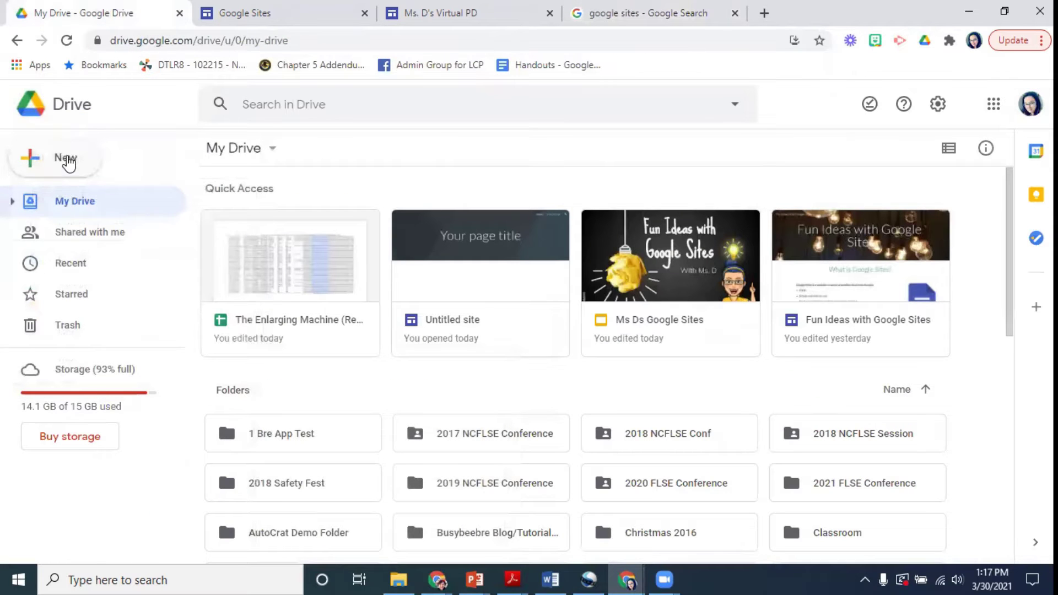
{"action": "left_click", "coordinate": [68, 160]}
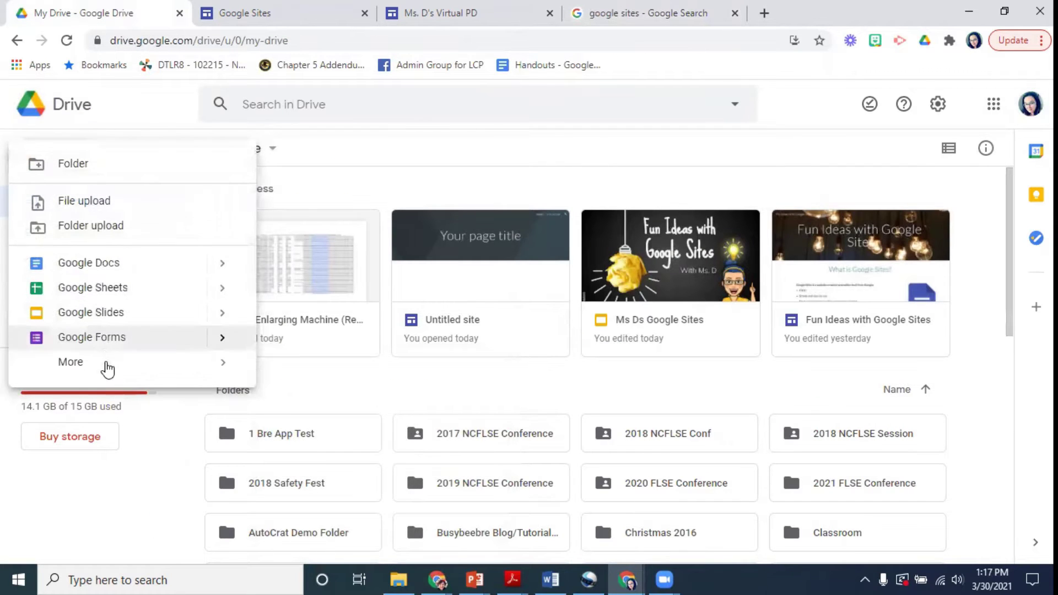
{"action": "mouse_move", "coordinate": [108, 369]}
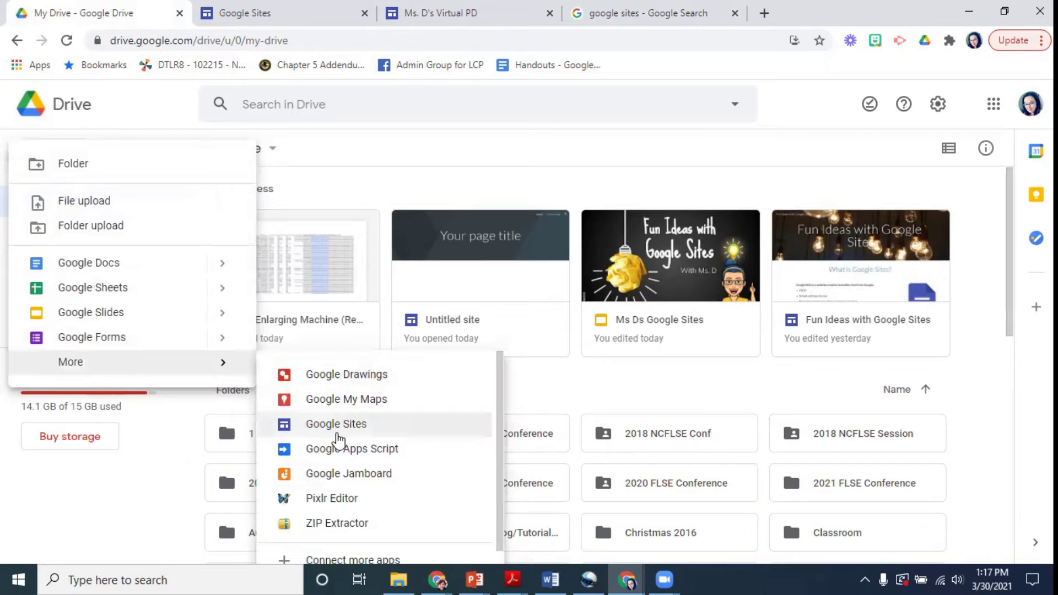
{"action": "left_click", "coordinate": [469, 175]}
- Switch to the Google Sites home page, browse the full template gallery and return to the site list
{"action": "left_click", "coordinate": [302, 19]}
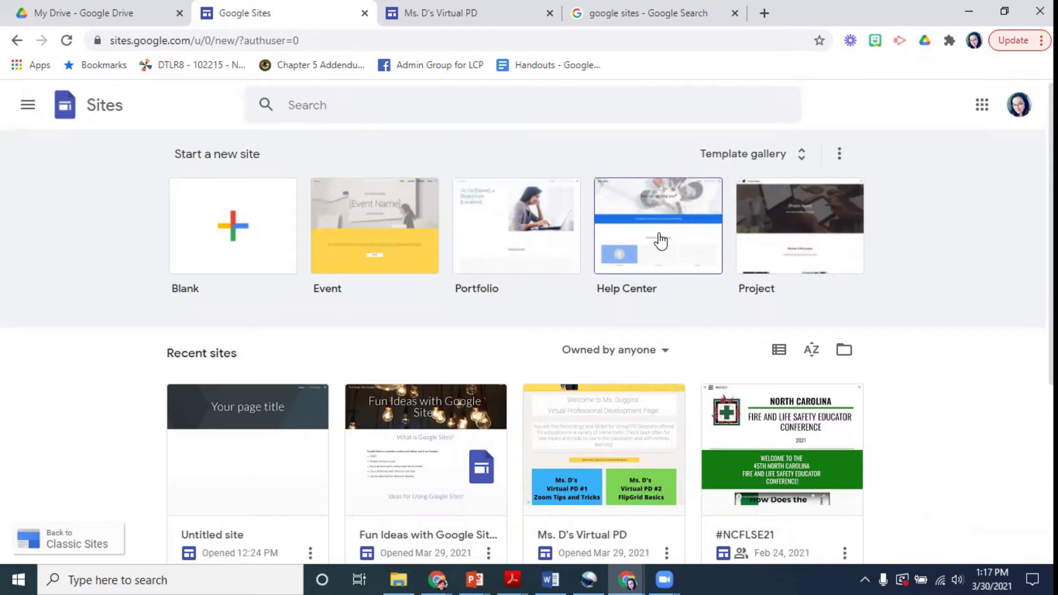
{"action": "left_click", "coordinate": [803, 156]}
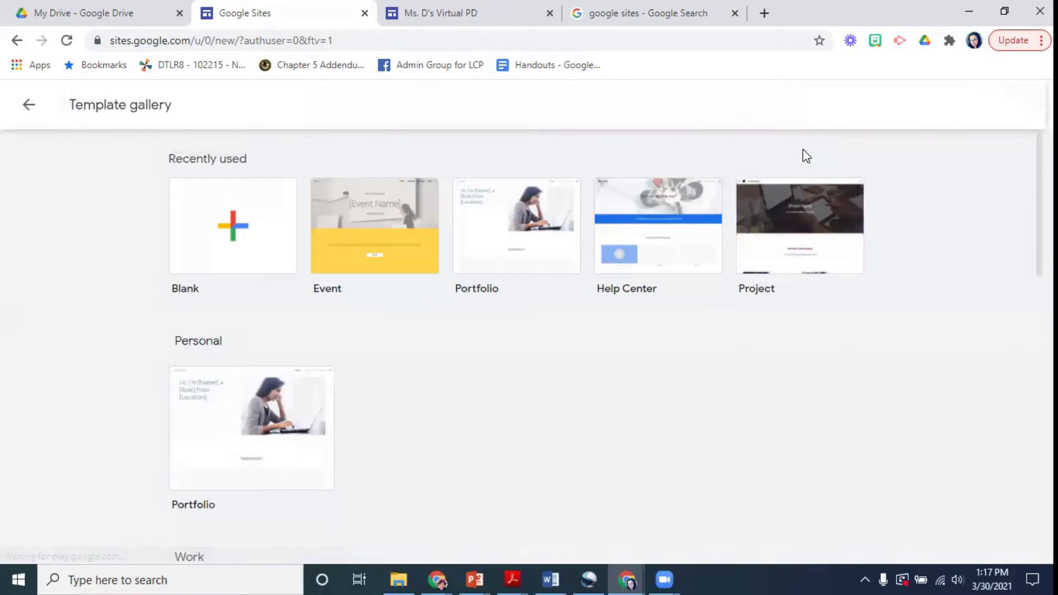
{"action": "scroll", "coordinate": [545, 359], "scroll_direction": "down", "scroll_amount": 10}
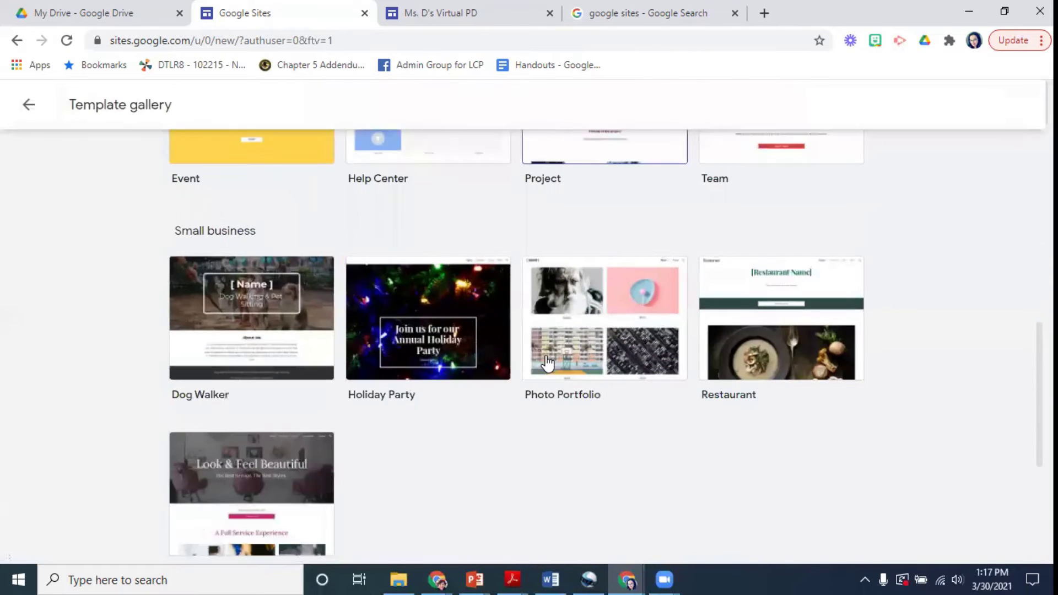
{"action": "scroll", "coordinate": [547, 364], "scroll_direction": "down", "scroll_amount": 2}
{"action": "scroll", "coordinate": [375, 357], "scroll_direction": "down", "scroll_amount": 3}
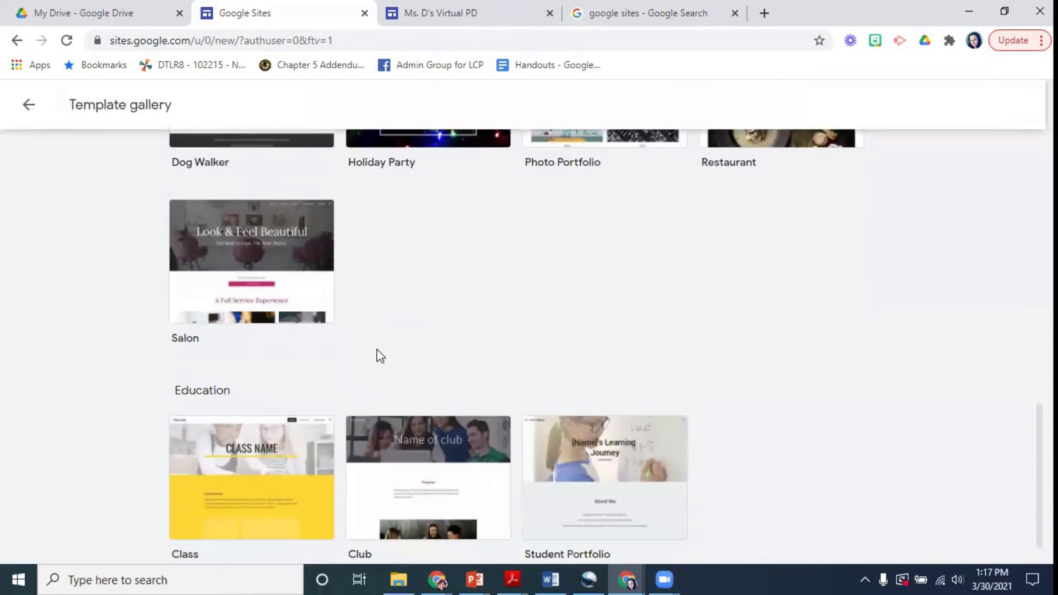
{"action": "scroll", "coordinate": [386, 353], "scroll_direction": "down", "scroll_amount": 1}
{"action": "scroll", "coordinate": [449, 409], "scroll_direction": "up", "scroll_amount": 10}
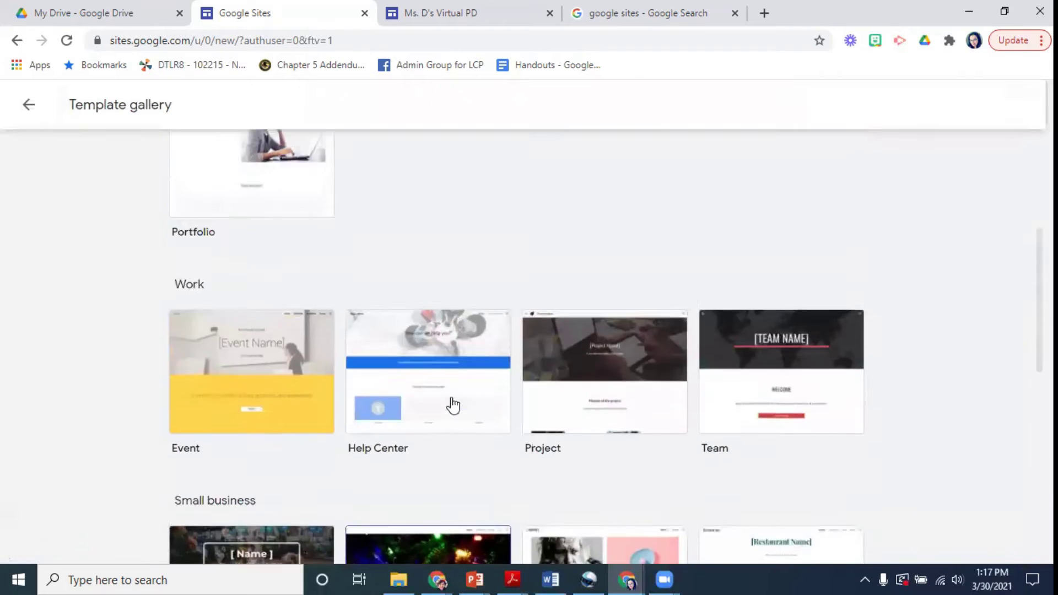
{"action": "scroll", "coordinate": [450, 385], "scroll_direction": "up", "scroll_amount": 5}
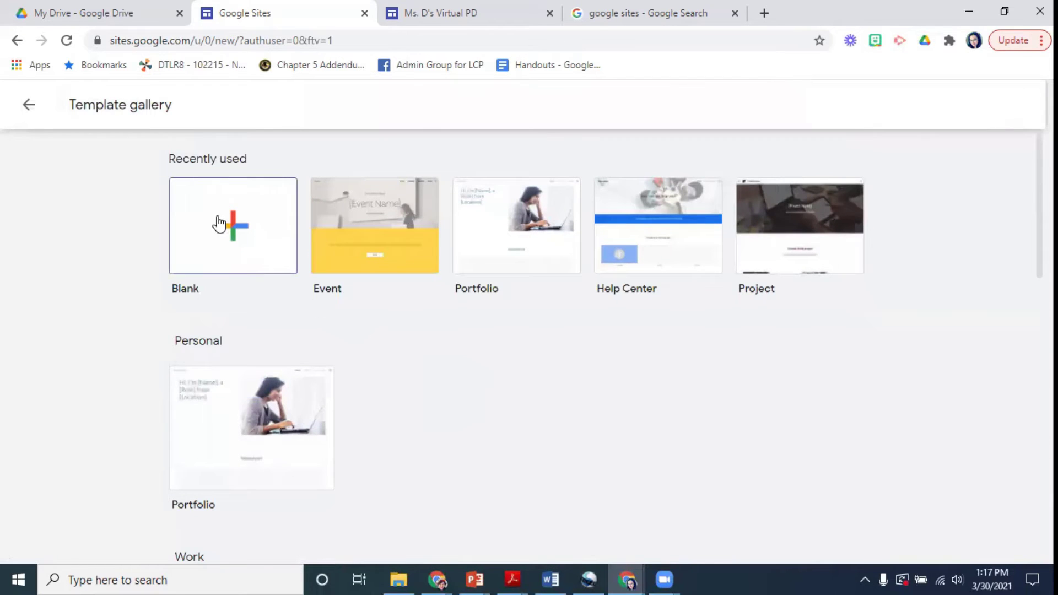
{"action": "left_click", "coordinate": [32, 105]}
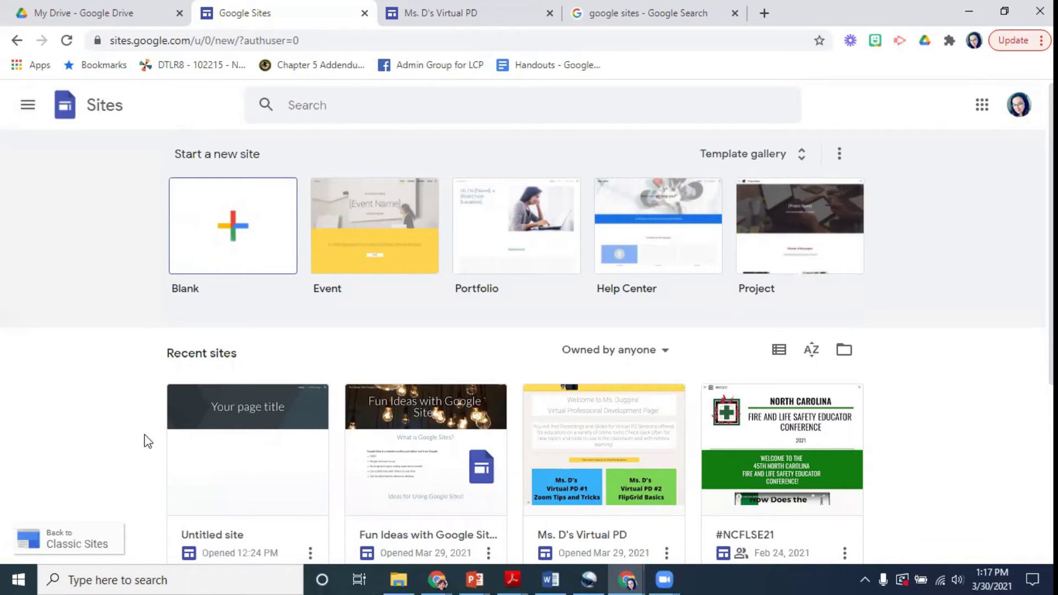
- Open the recent untitled site and set its document name and site name to "Test Site"
{"action": "left_click", "coordinate": [261, 413]}
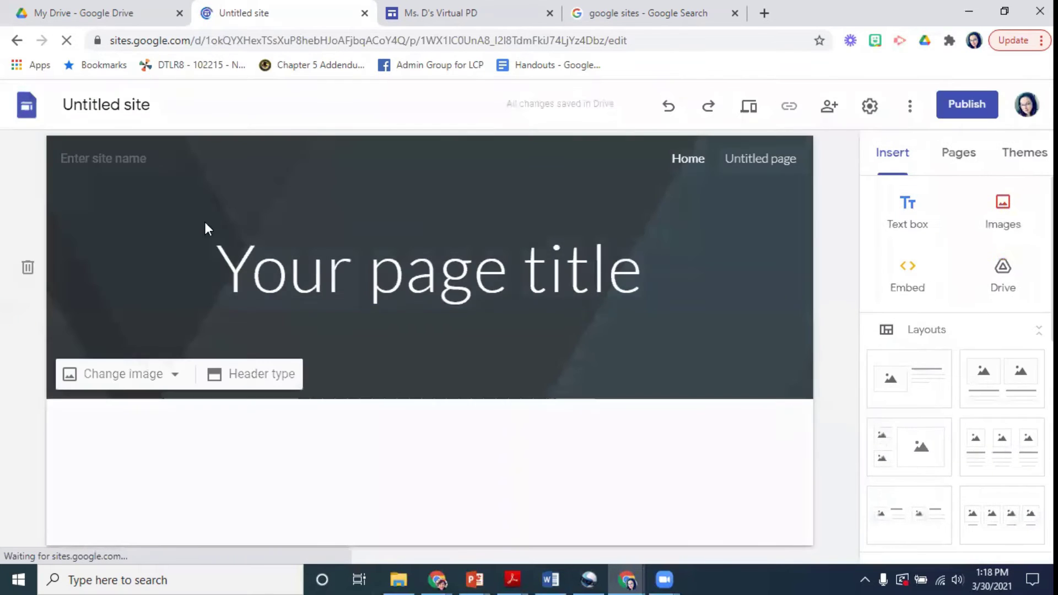
{"action": "left_click", "coordinate": [212, 237]}
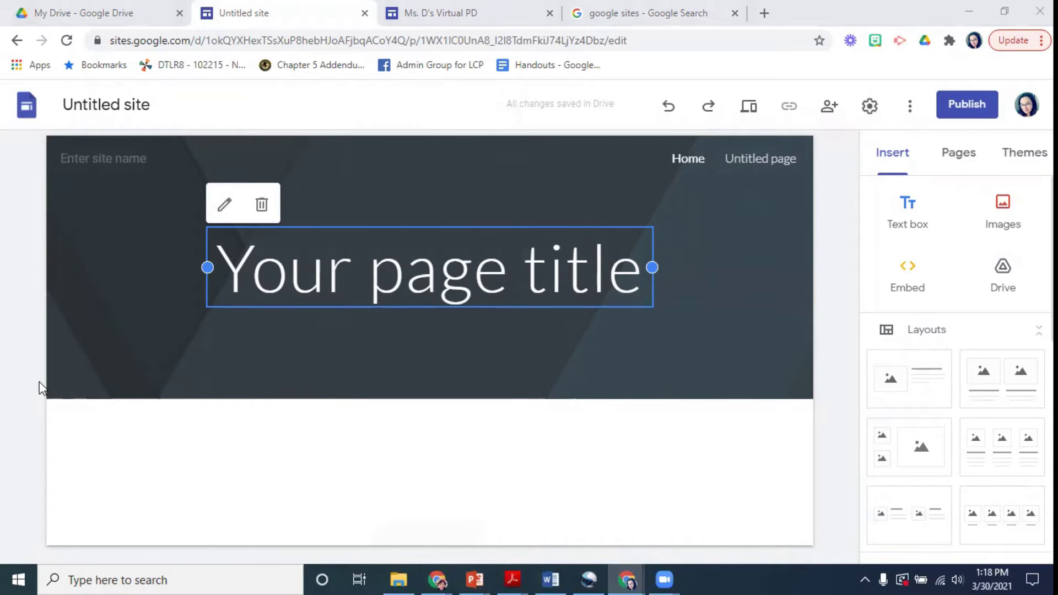
{"action": "left_click", "coordinate": [99, 113]}
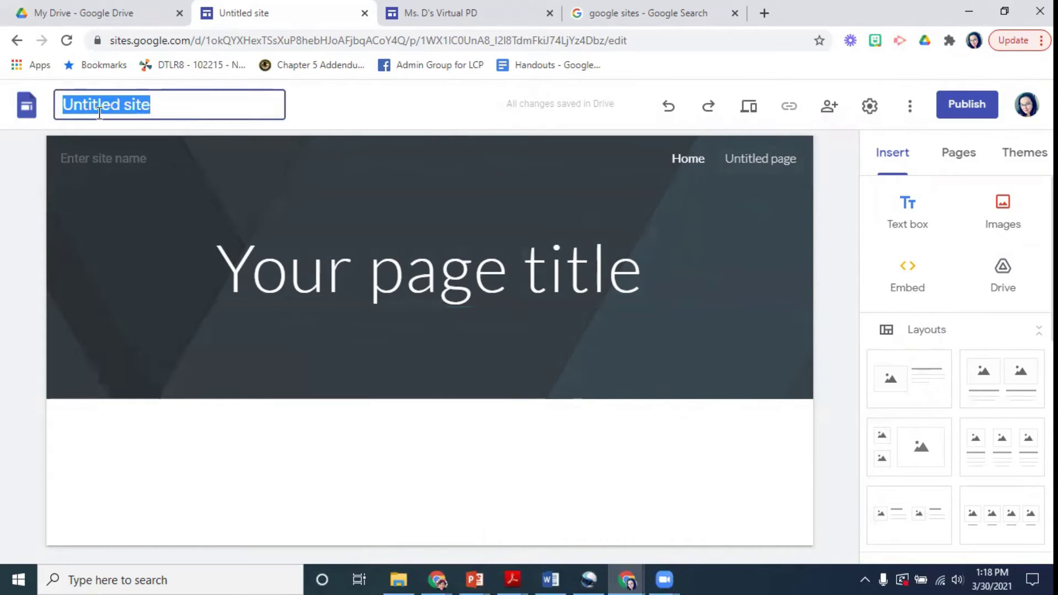
{"action": "type", "text": "Test"}
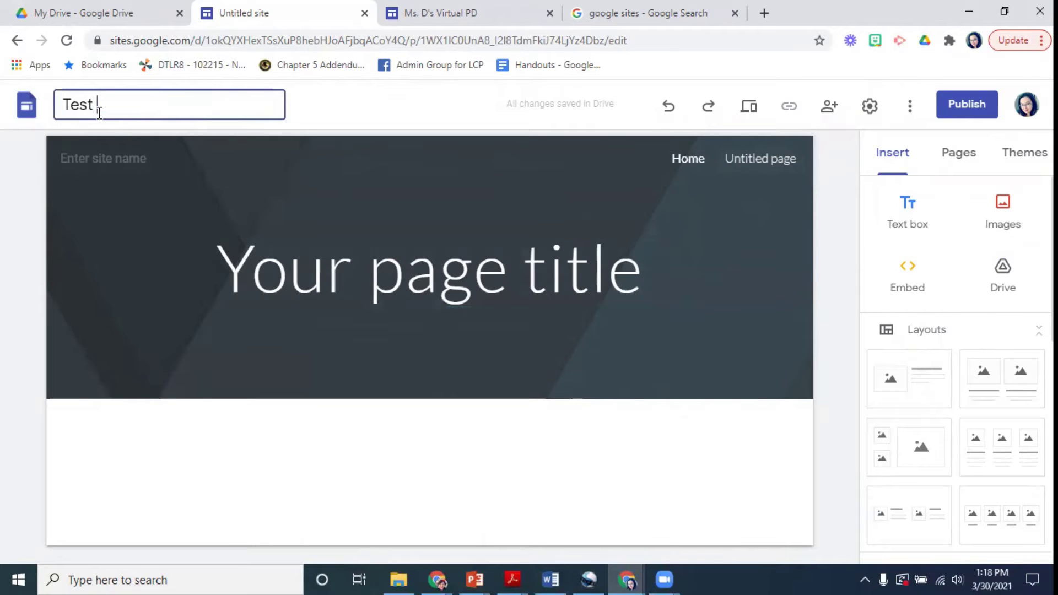
{"action": "type", "text": " Site"}
{"action": "left_click", "coordinate": [79, 160]}
{"action": "left_click", "coordinate": [112, 288]}
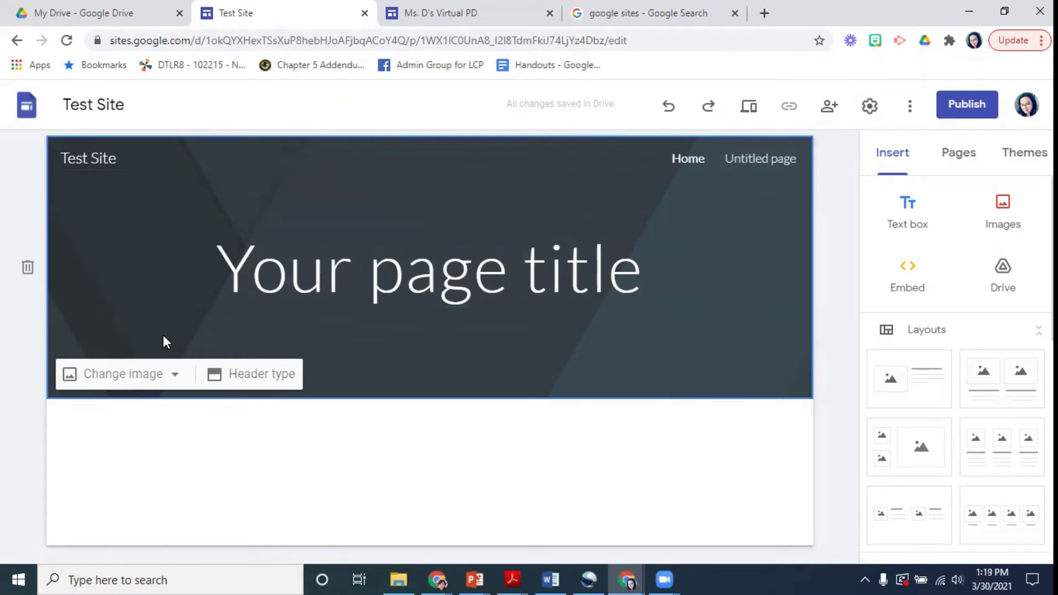
- Try the Title only, Large banner and Cover header types and set the header back to Banner
{"action": "left_click", "coordinate": [295, 379]}
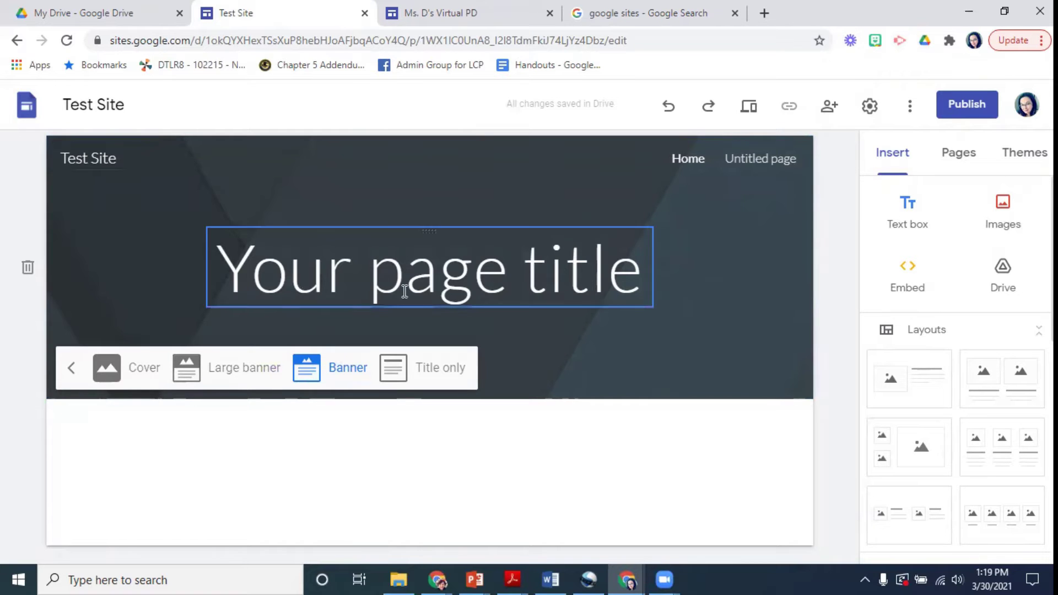
{"action": "left_click", "coordinate": [419, 369]}
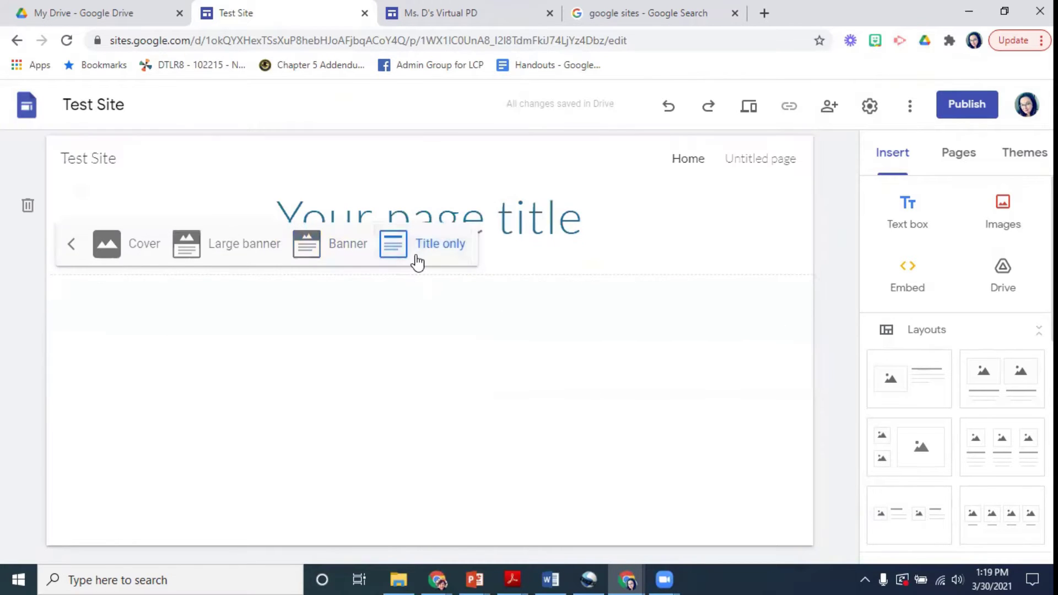
{"action": "left_click", "coordinate": [325, 244]}
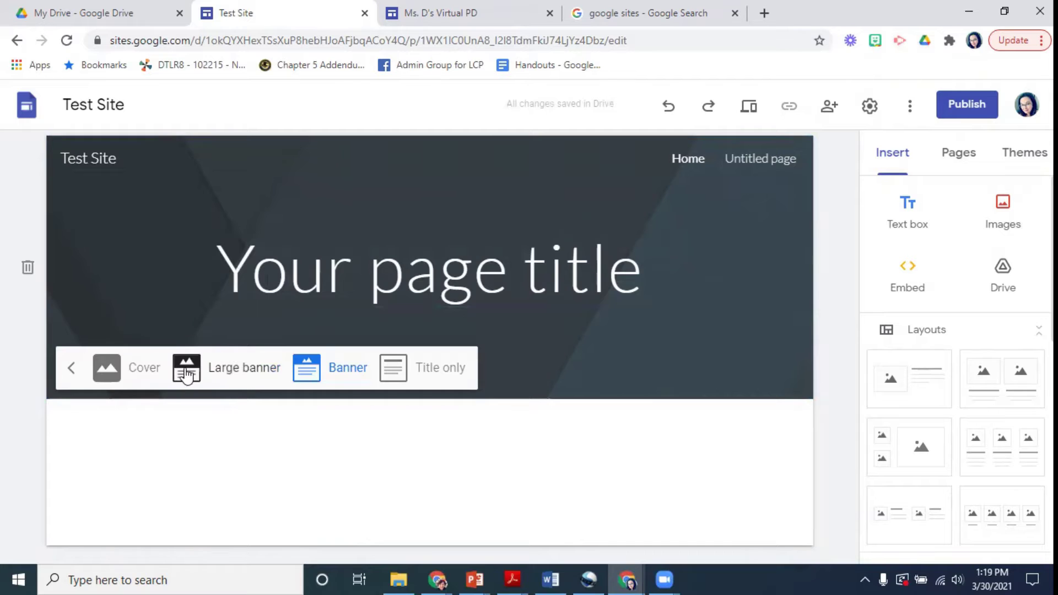
{"action": "left_click", "coordinate": [187, 370]}
{"action": "left_click", "coordinate": [113, 508]}
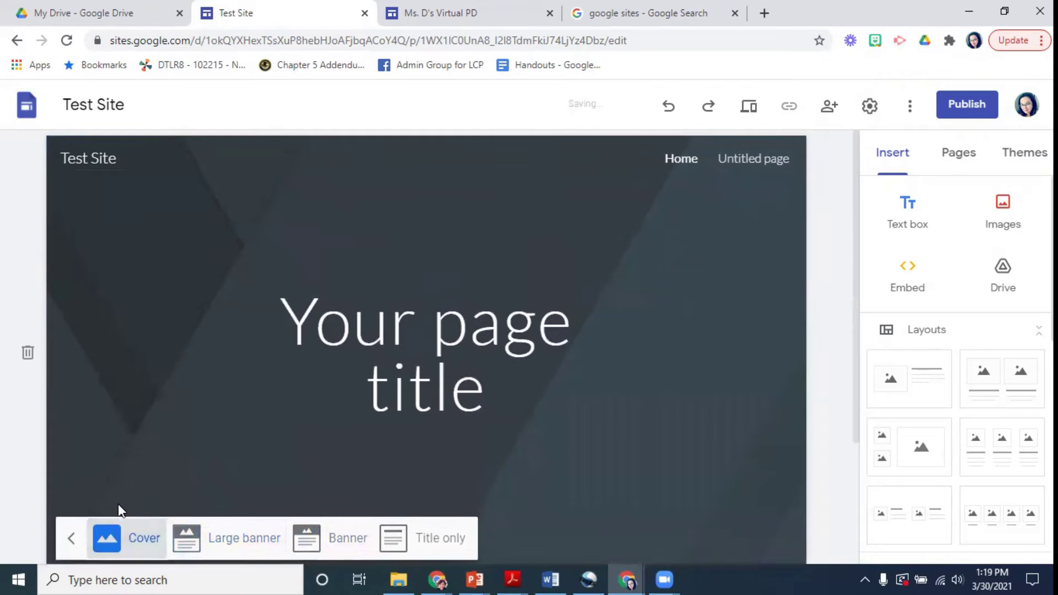
{"action": "scroll", "coordinate": [243, 373], "scroll_direction": "down", "scroll_amount": 3}
{"action": "scroll", "coordinate": [243, 383], "scroll_direction": "up", "scroll_amount": 1}
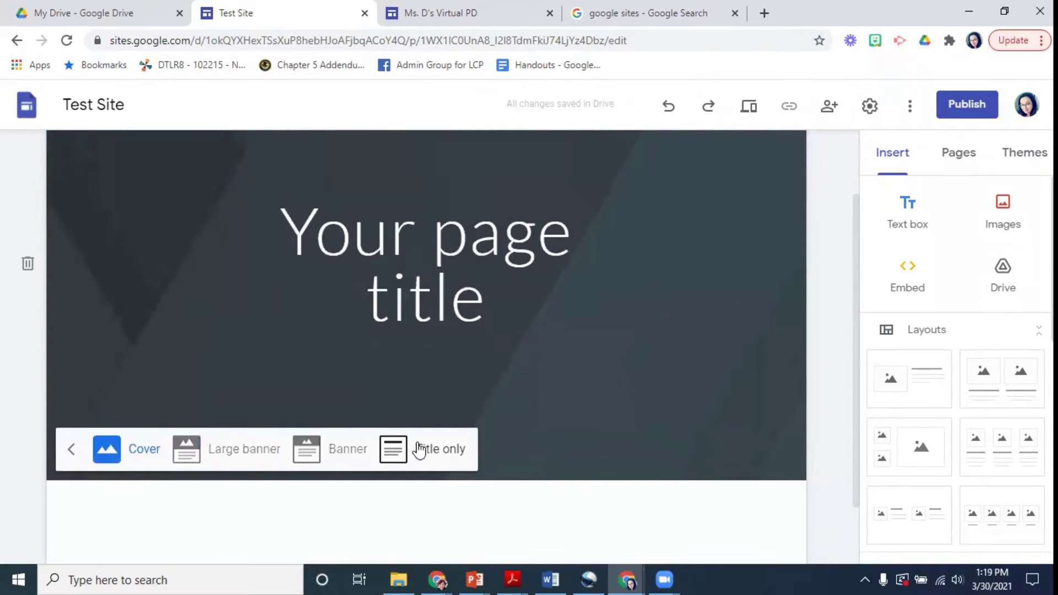
{"action": "left_click", "coordinate": [309, 451]}
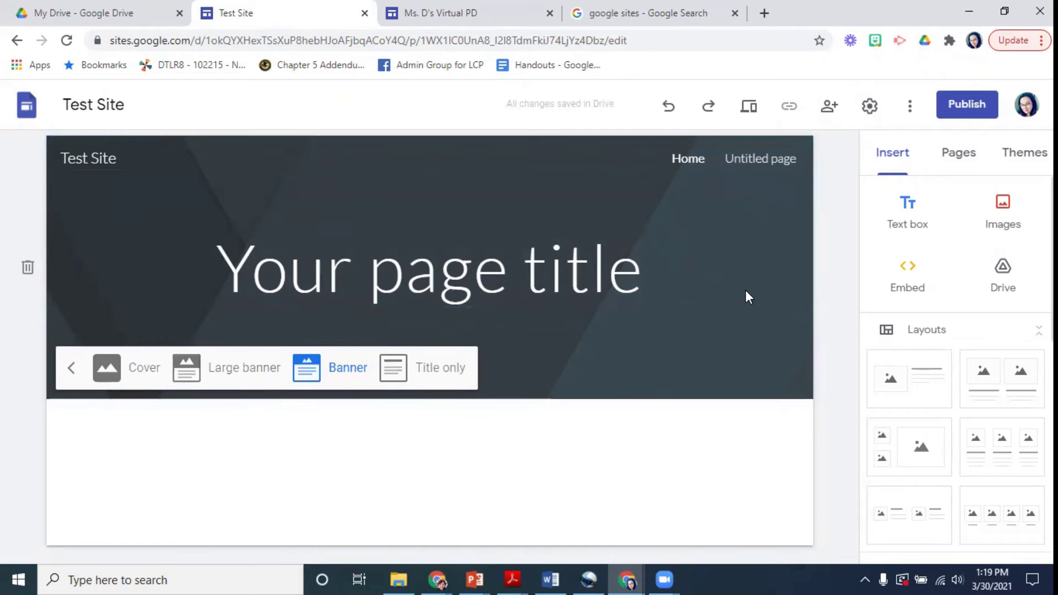
- Replace the header image with the sandy beach photo from a Google image search for "ocean"
{"action": "left_click", "coordinate": [77, 373]}
{"action": "left_click", "coordinate": [138, 376]}
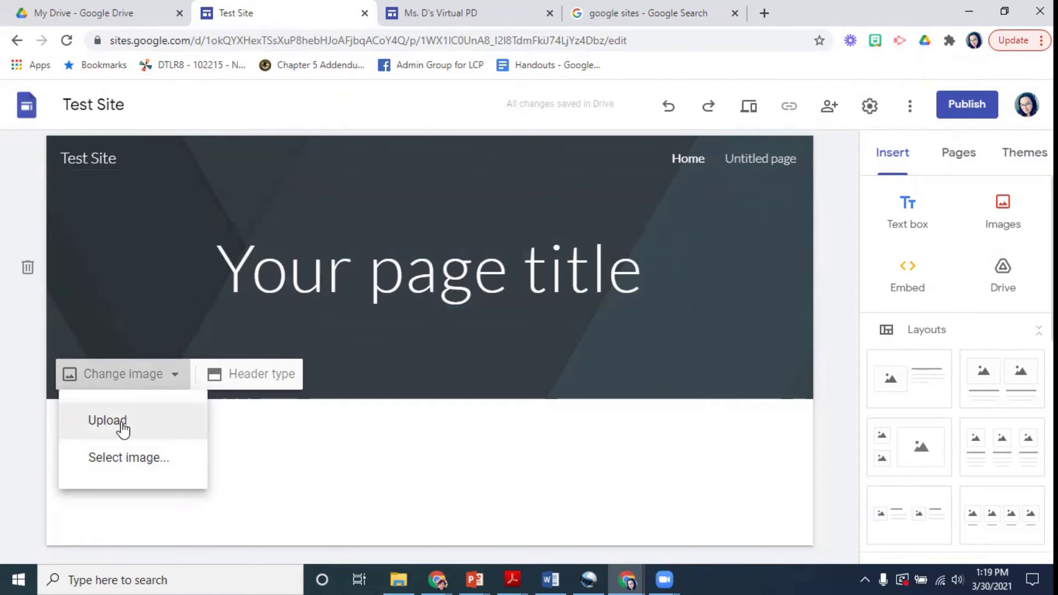
{"action": "left_click", "coordinate": [128, 452]}
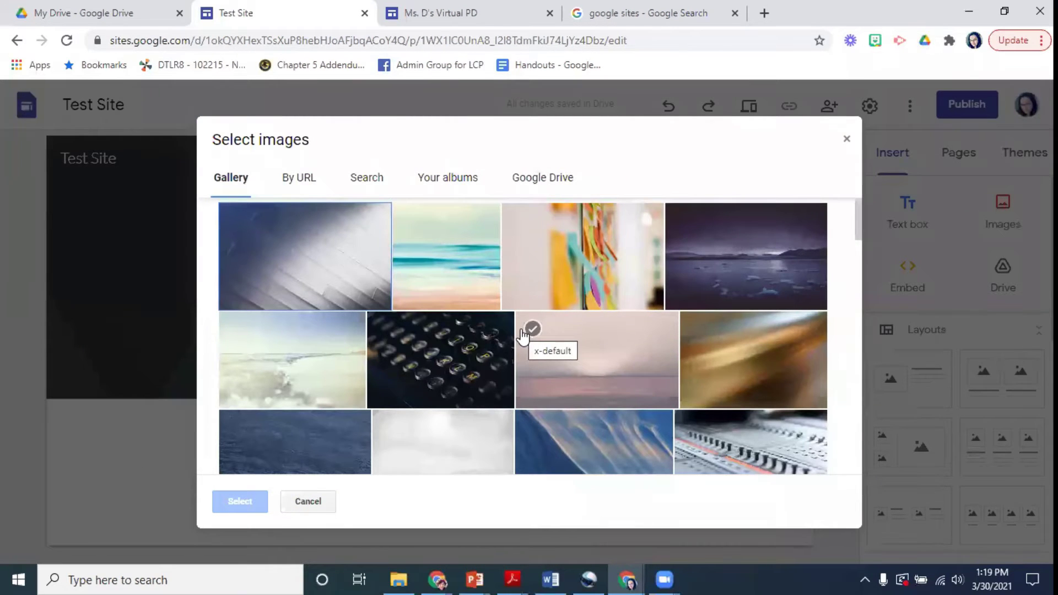
{"action": "left_click", "coordinate": [373, 185]}
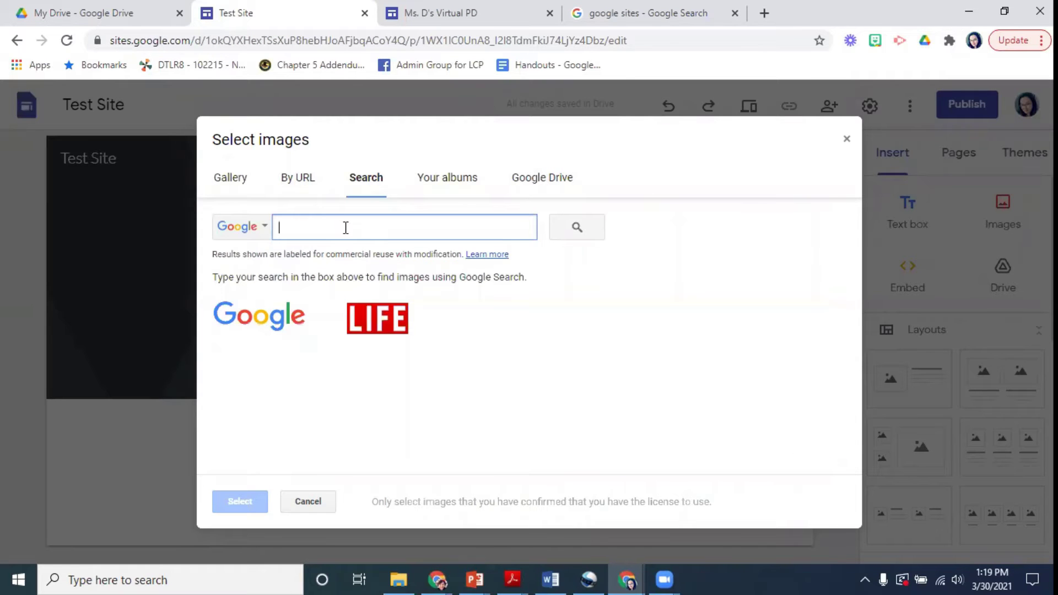
{"action": "type", "text": "ocae"}
{"action": "key", "text": "BackSpace"}
{"action": "type", "text": "ean"}
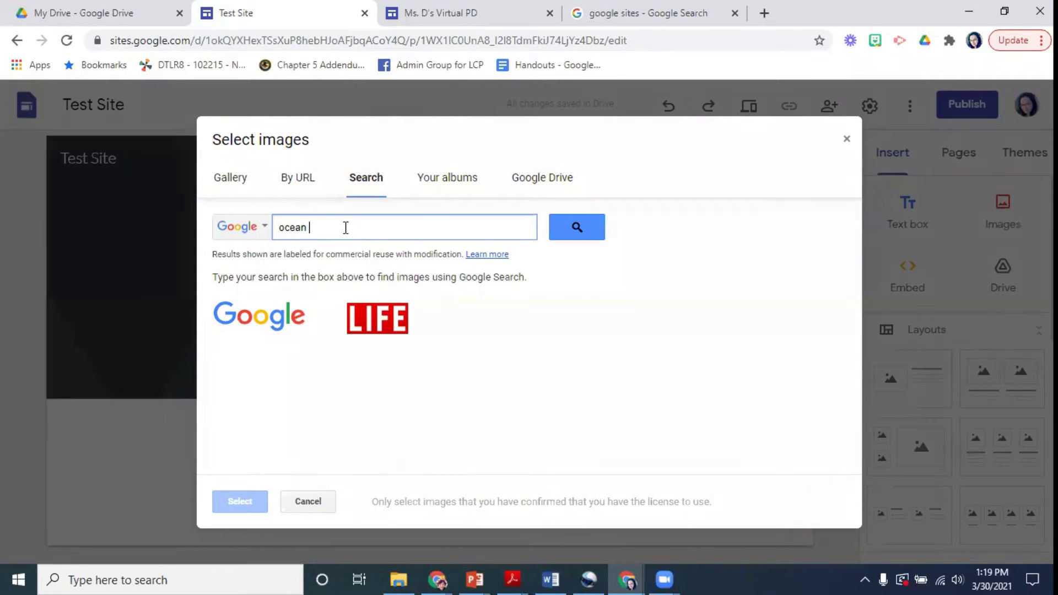
{"action": "key", "text": "Return"}
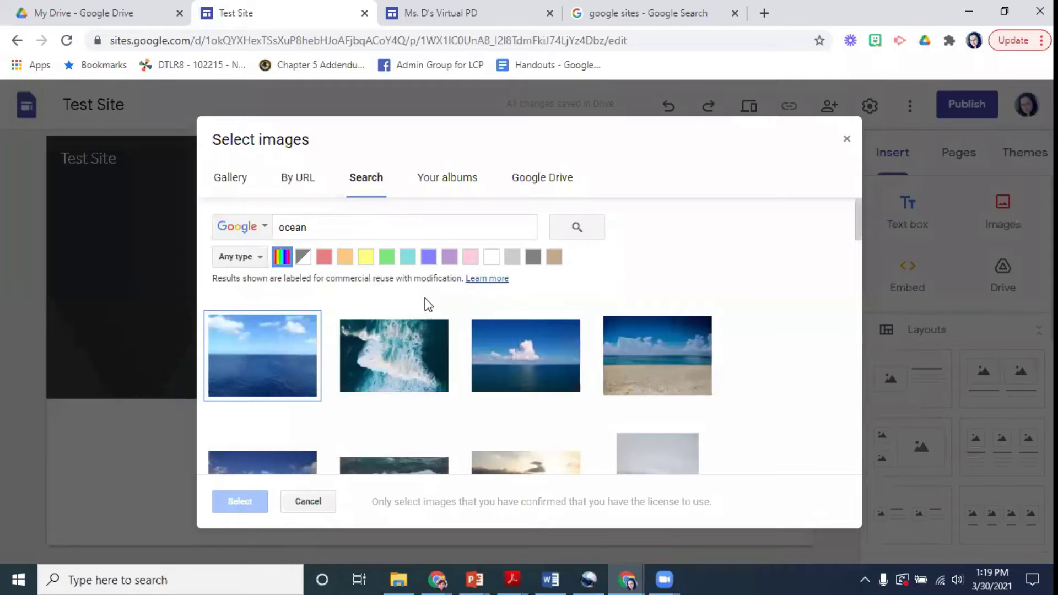
{"action": "scroll", "coordinate": [446, 355], "scroll_direction": "down", "scroll_amount": 1}
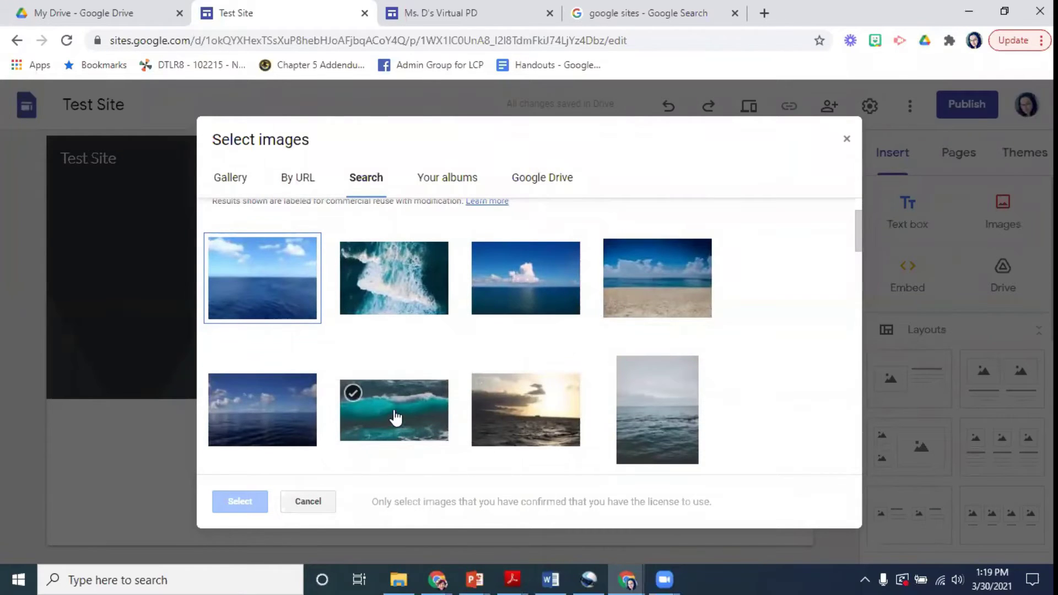
{"action": "left_click", "coordinate": [667, 298]}
{"action": "left_click", "coordinate": [240, 501]}
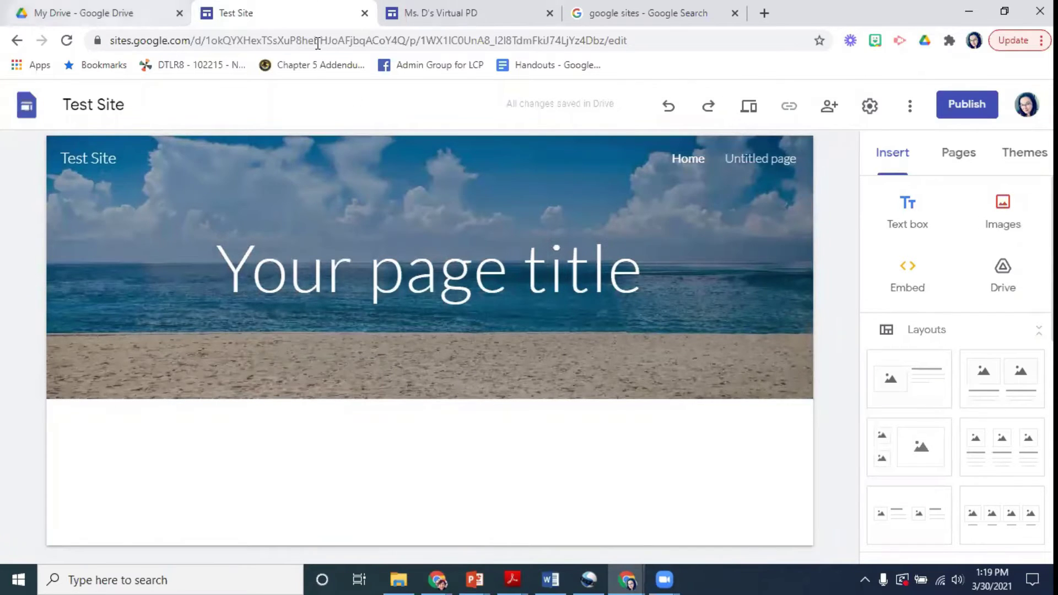
- View the custom header on the existing Virtual PD site as an example and return to the Test Site
{"action": "left_click", "coordinate": [480, 21]}
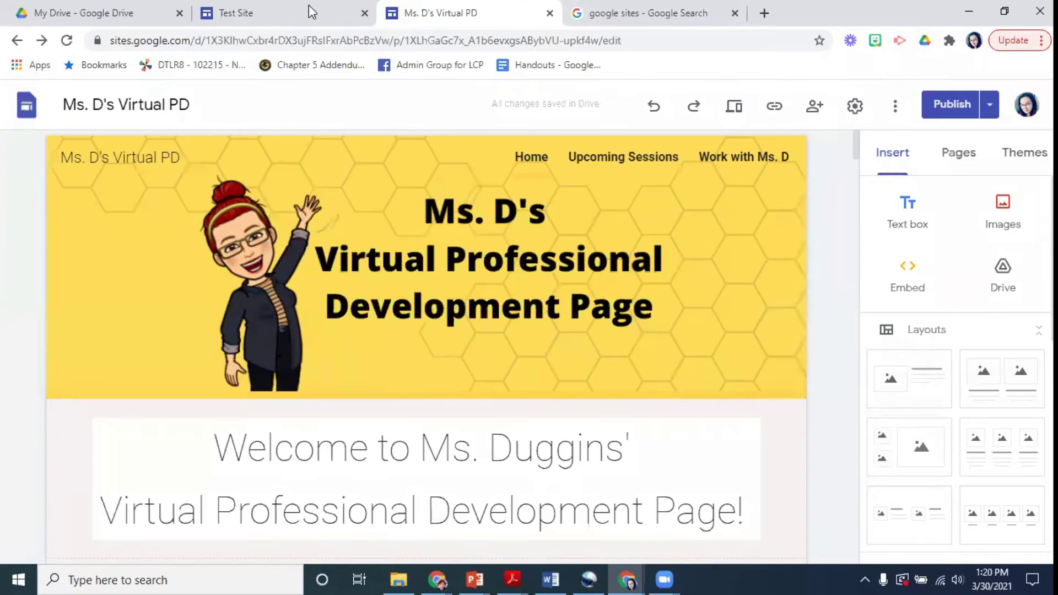
{"action": "left_click", "coordinate": [265, 14]}
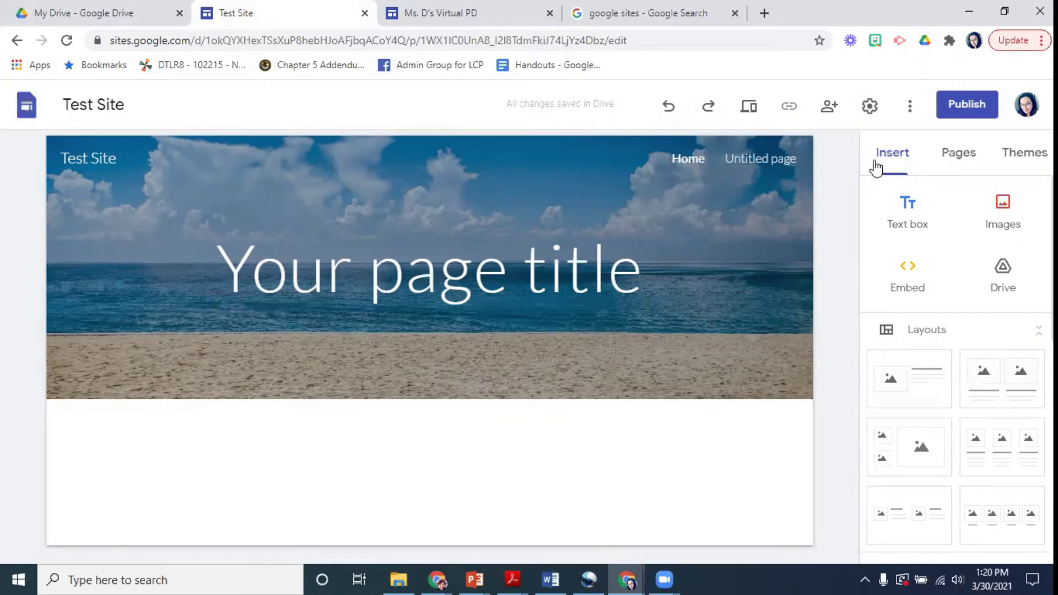
- View the site's page list and the available themes, and return to the content insertion options
{"action": "left_click", "coordinate": [953, 159]}
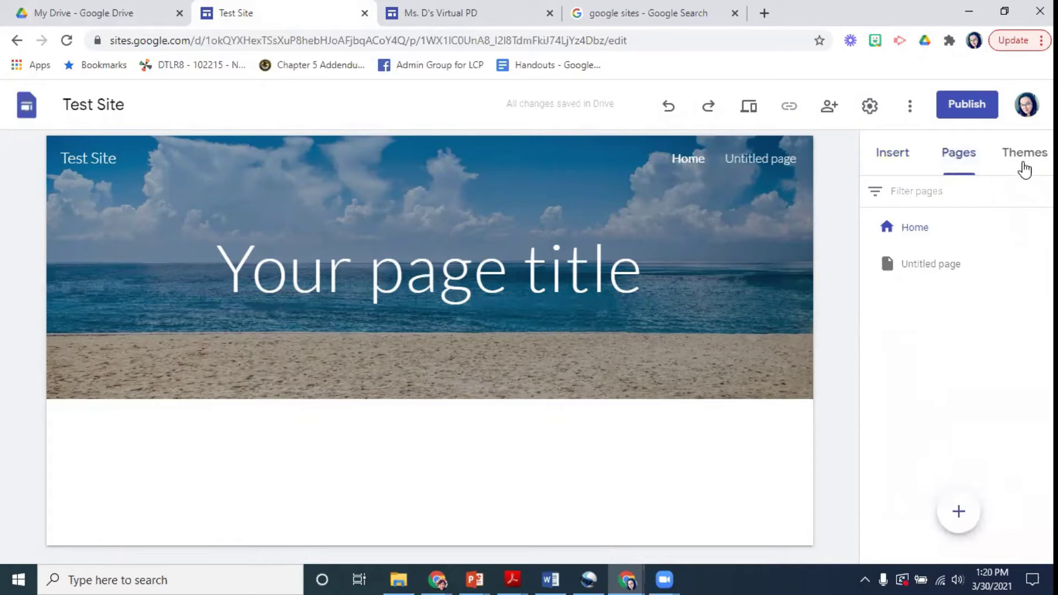
{"action": "left_click", "coordinate": [1026, 156]}
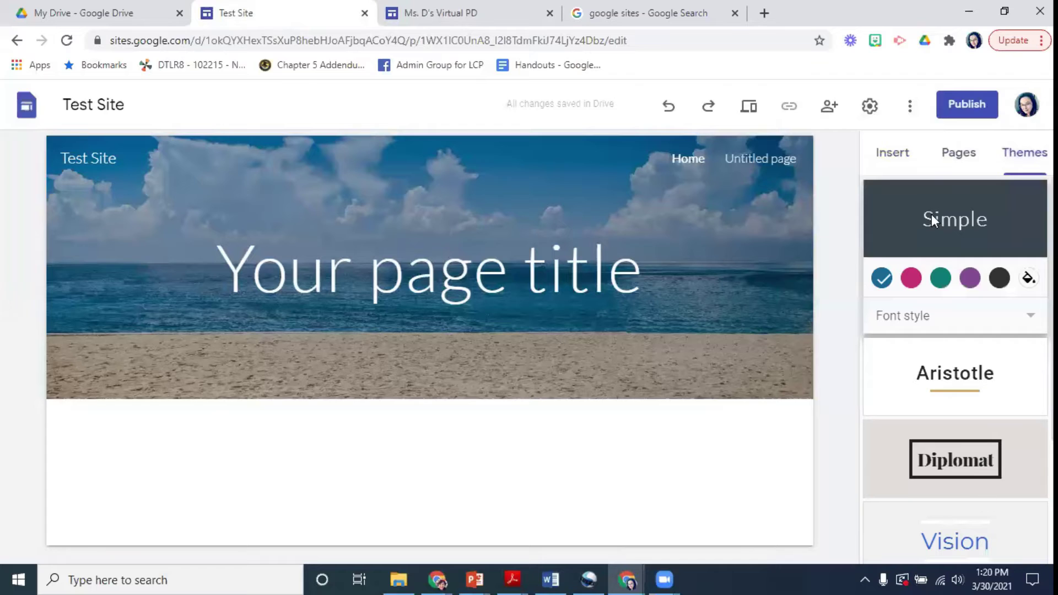
{"action": "left_click", "coordinate": [892, 154]}
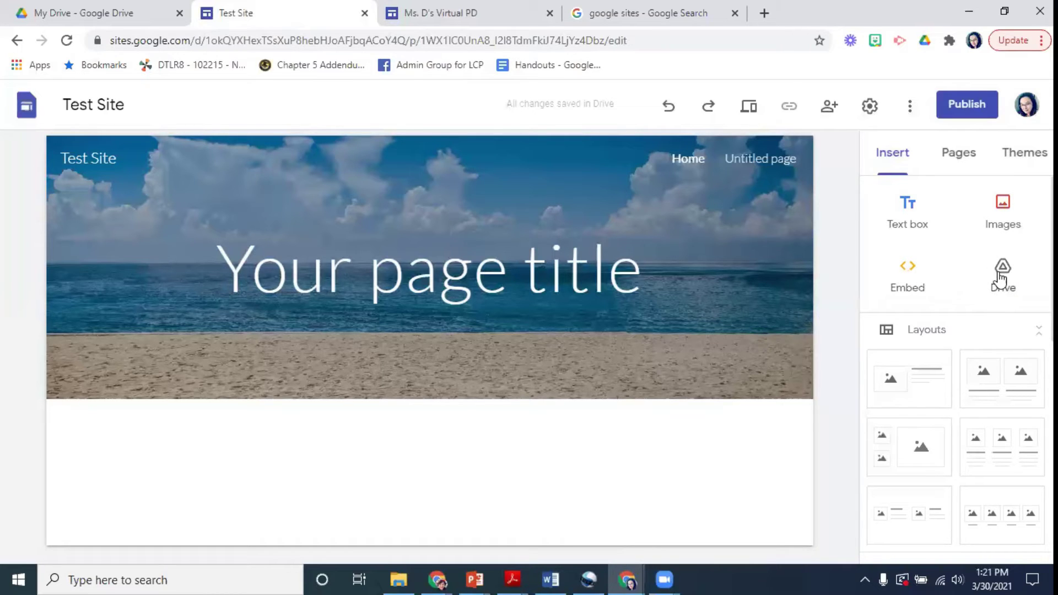
- Add a layout with one image beside text, followed by a layout with two captioned images side by side
{"action": "scroll", "coordinate": [999, 278], "scroll_direction": "down", "scroll_amount": 3}
{"action": "scroll", "coordinate": [999, 279], "scroll_direction": "up", "scroll_amount": 2}
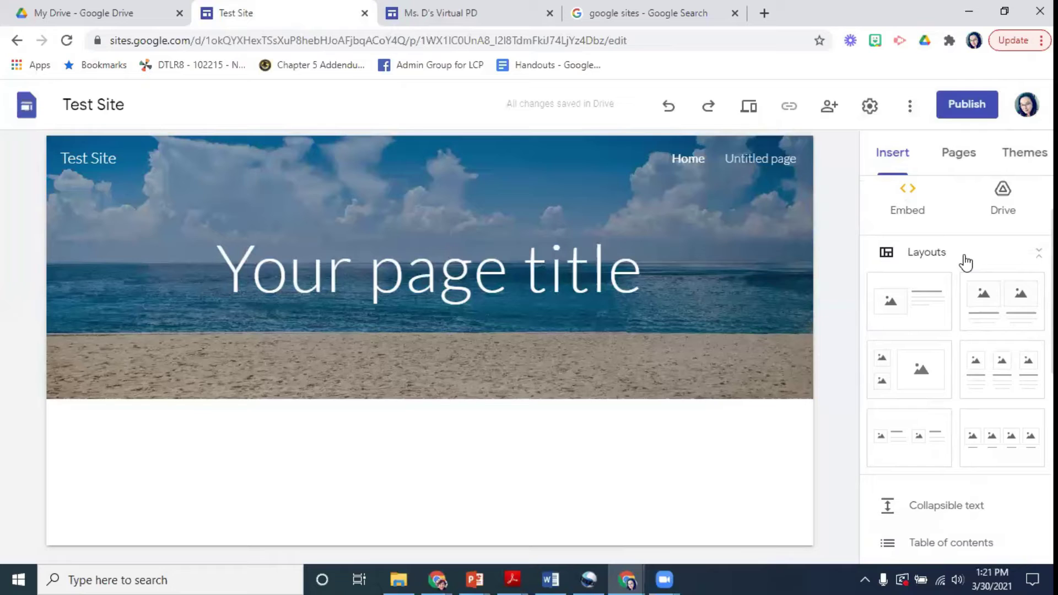
{"action": "left_click", "coordinate": [909, 313]}
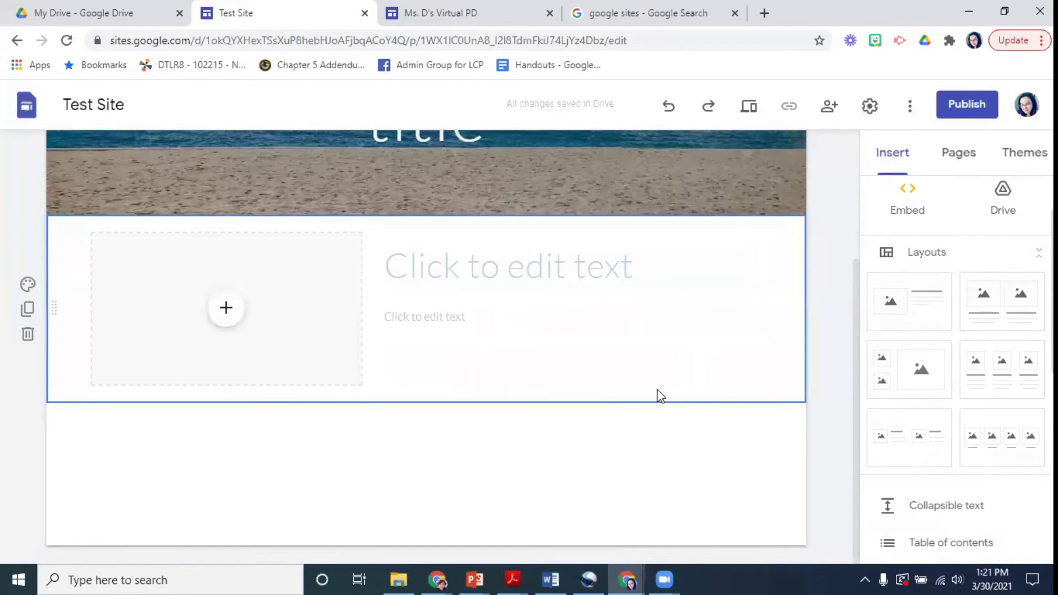
{"action": "left_click", "coordinate": [992, 306]}
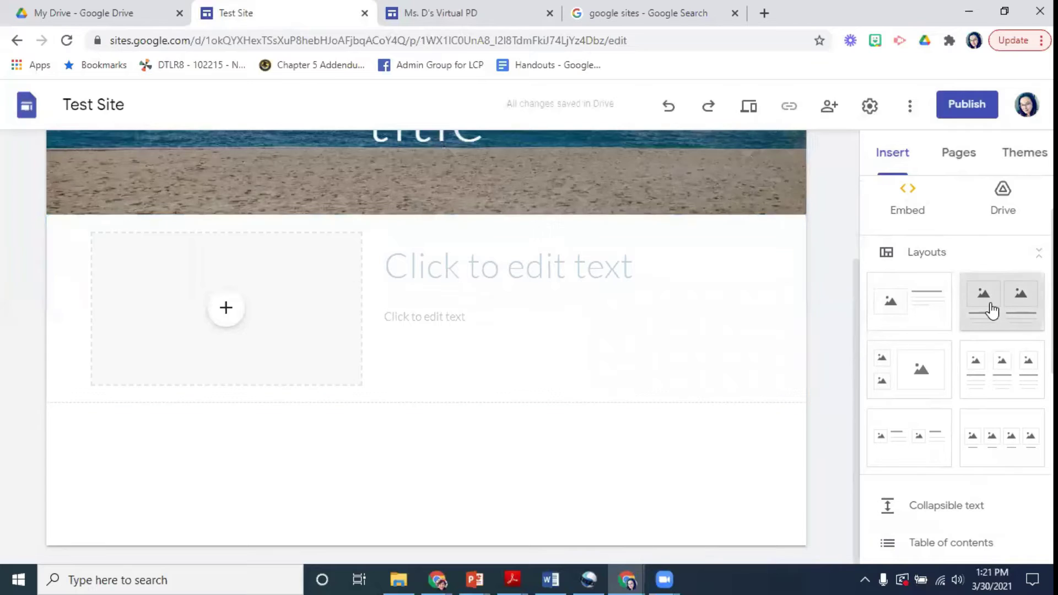
{"action": "scroll", "coordinate": [468, 336], "scroll_direction": "up", "scroll_amount": 3}
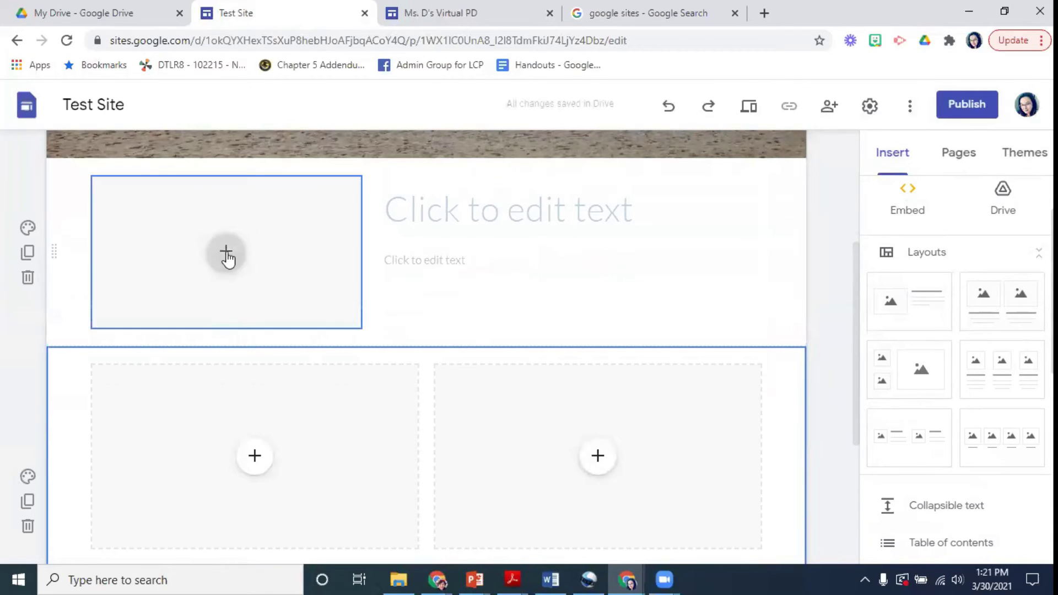
- Move the single-image-and-text section below the section with two captioned images
{"action": "left_click_drag", "start_coordinate": [55, 255], "coordinate": [109, 432]}
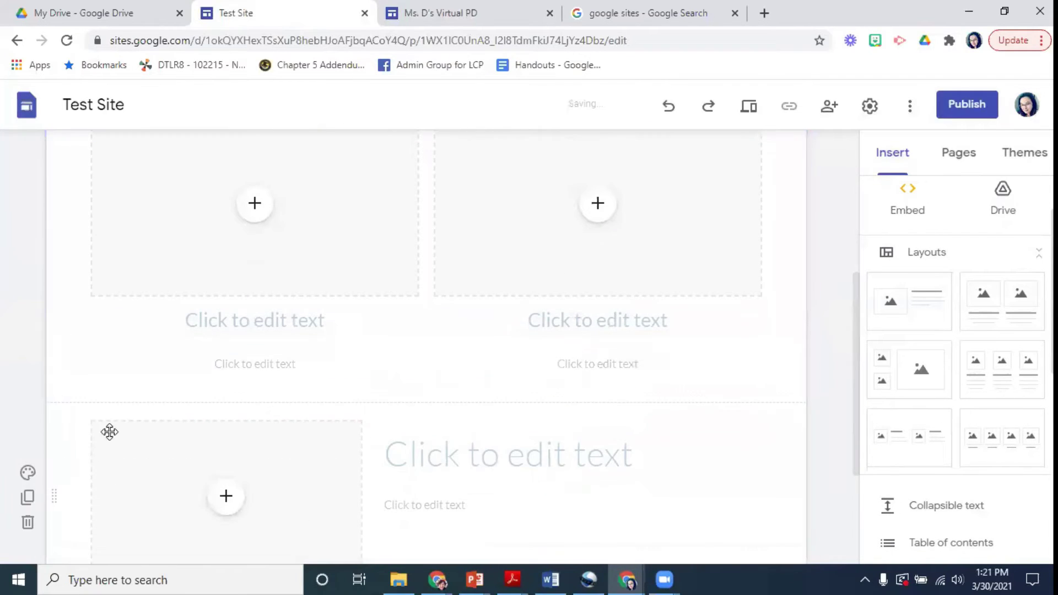
{"action": "scroll", "coordinate": [141, 397], "scroll_direction": "up", "scroll_amount": 5}
{"action": "scroll", "coordinate": [92, 453], "scroll_direction": "down", "scroll_amount": 3}
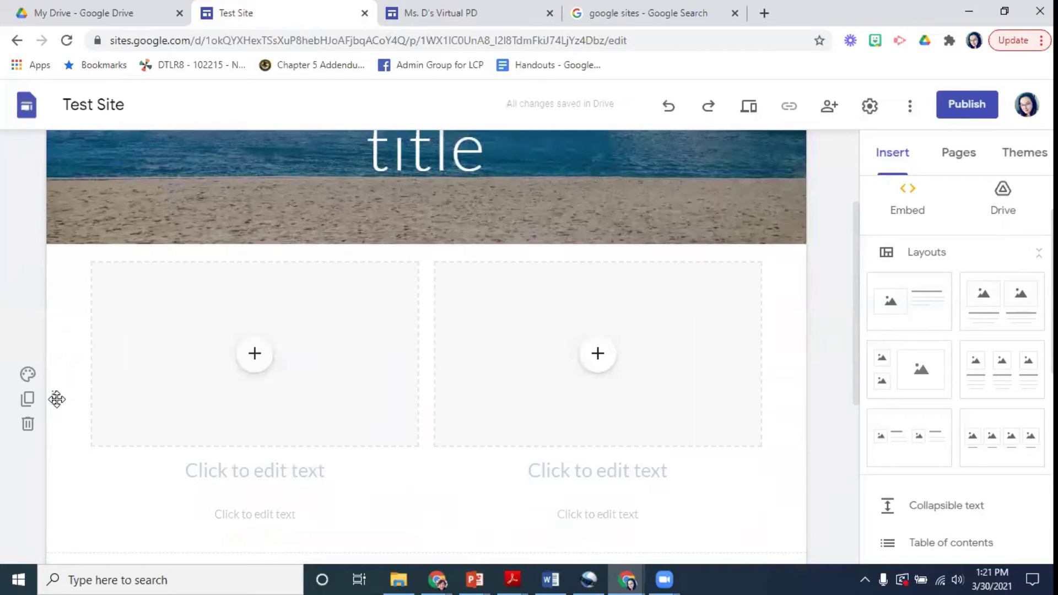
{"action": "left_click_drag", "start_coordinate": [54, 399], "coordinate": [62, 210]}
{"action": "scroll", "coordinate": [134, 281], "scroll_direction": "up", "scroll_amount": 4}
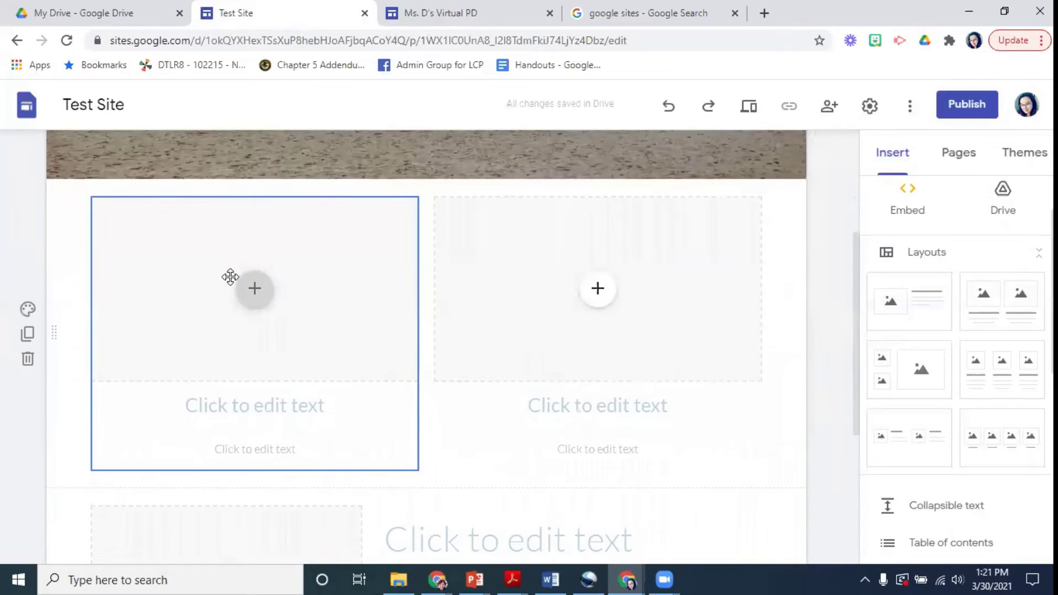
- Delete the first image-and-caption group from the two-image section
{"action": "left_click", "coordinate": [229, 276]}
{"action": "left_click_drag", "start_coordinate": [187, 217], "coordinate": [326, 229]}
{"action": "left_click", "coordinate": [109, 171]}
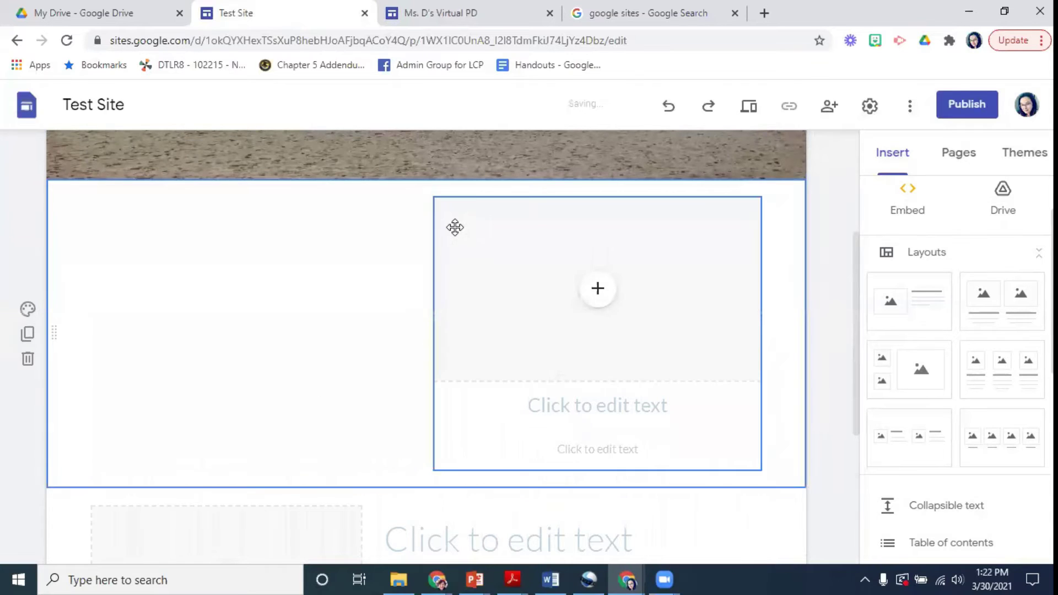
- Widen the remaining image-and-caption group and centre it within its section
{"action": "left_click", "coordinate": [441, 218]}
{"action": "left_click_drag", "start_coordinate": [435, 334], "coordinate": [206, 333]}
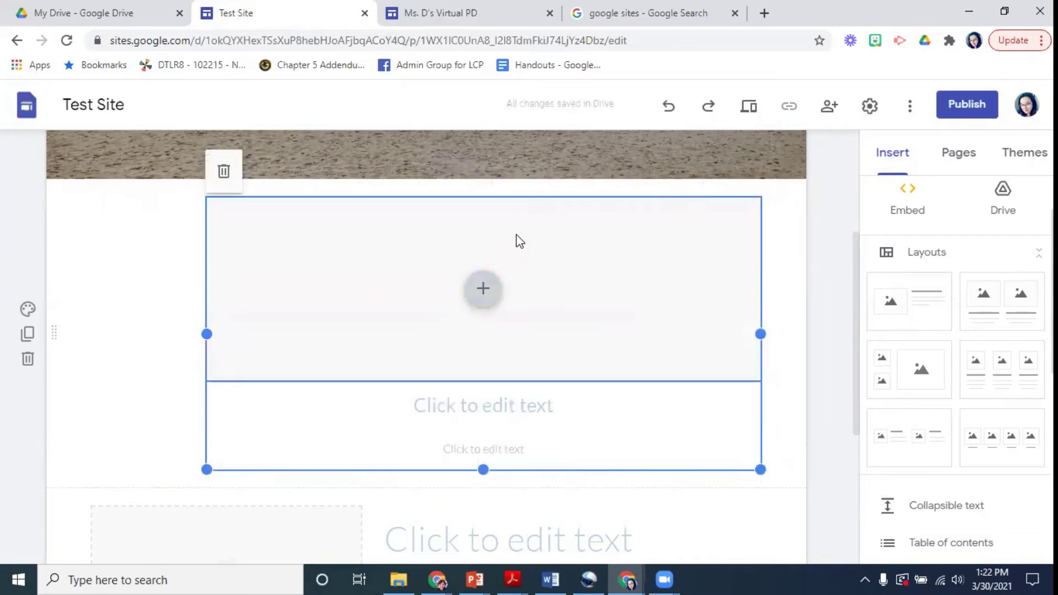
{"action": "left_click_drag", "start_coordinate": [517, 238], "coordinate": [445, 246]}
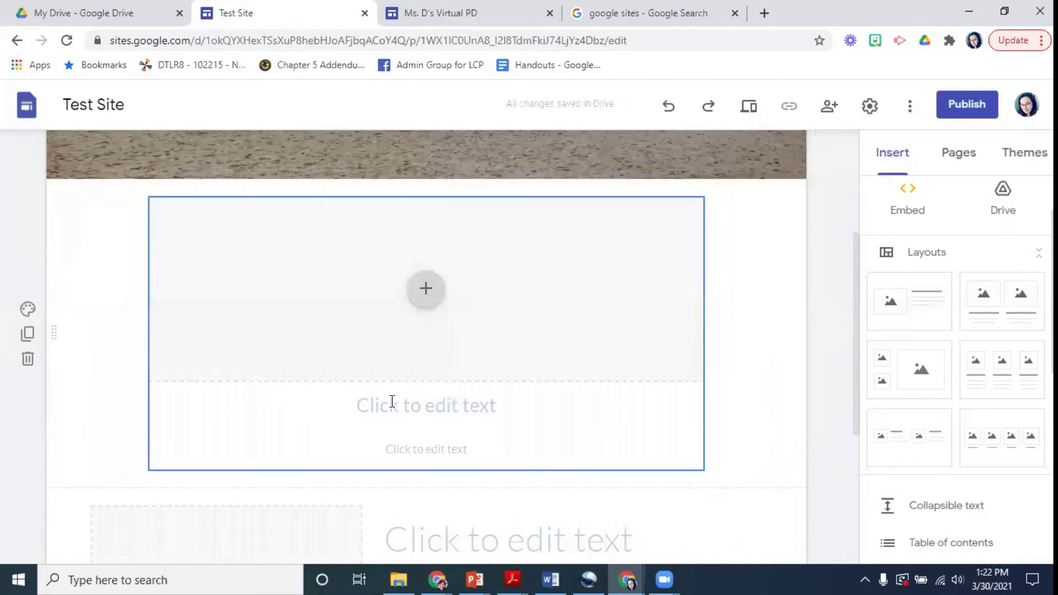
{"action": "left_click", "coordinate": [808, 335]}
{"action": "mouse_move", "coordinate": [782, 335]}
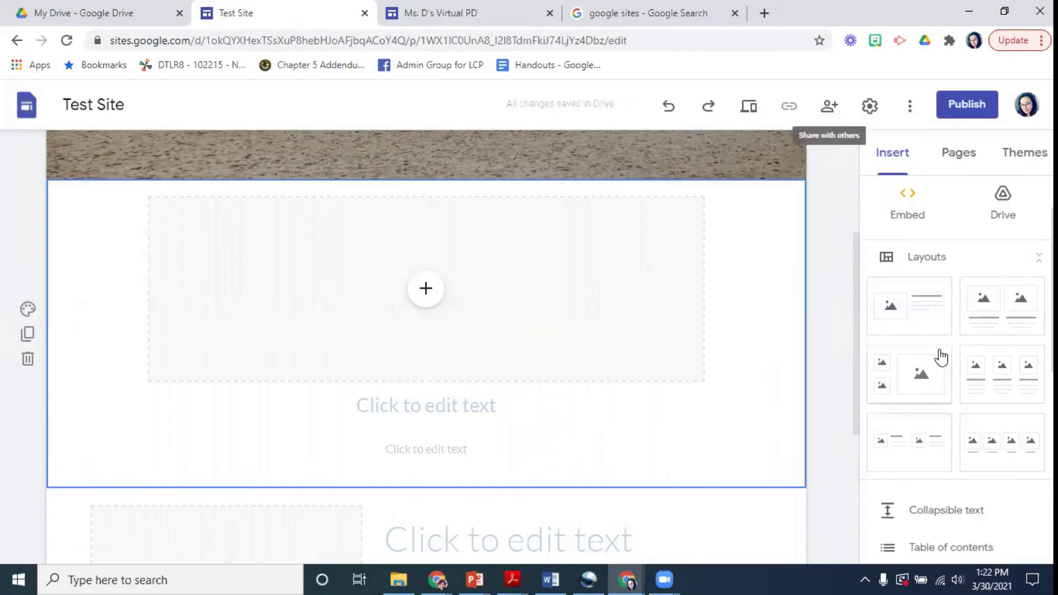
{"action": "scroll", "coordinate": [940, 355], "scroll_direction": "up", "scroll_amount": 2}
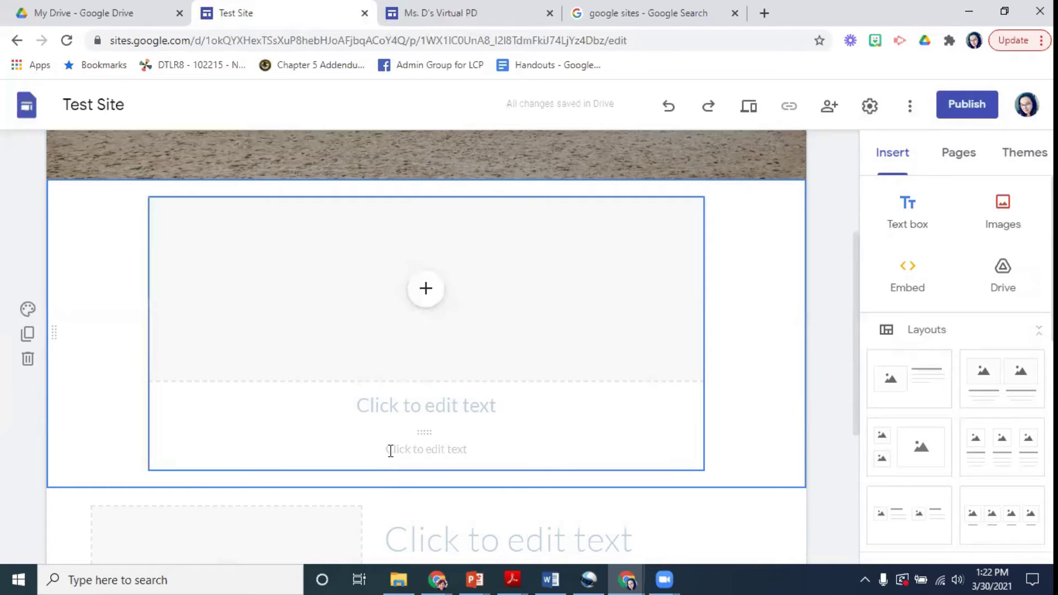
{"action": "left_click", "coordinate": [439, 401]}
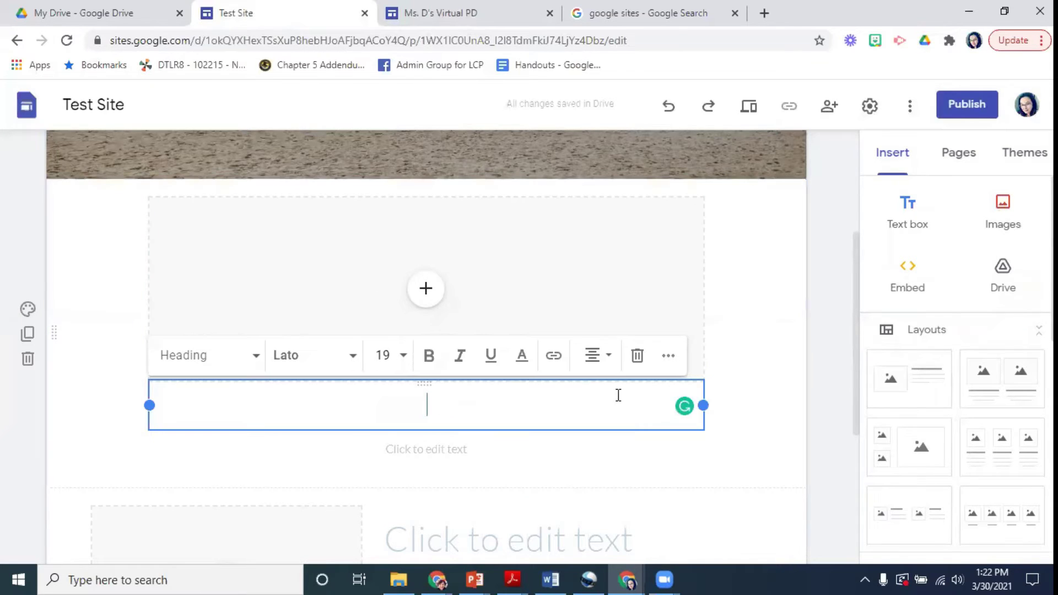
{"action": "left_click", "coordinate": [805, 362]}
{"action": "left_click", "coordinate": [665, 351]}
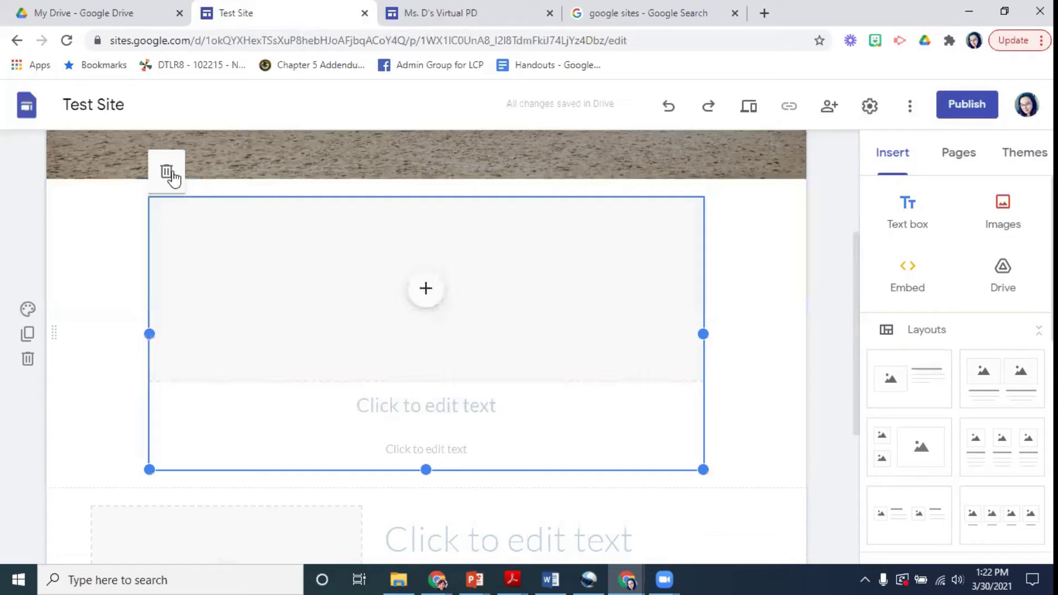
{"action": "left_click", "coordinate": [739, 314]}
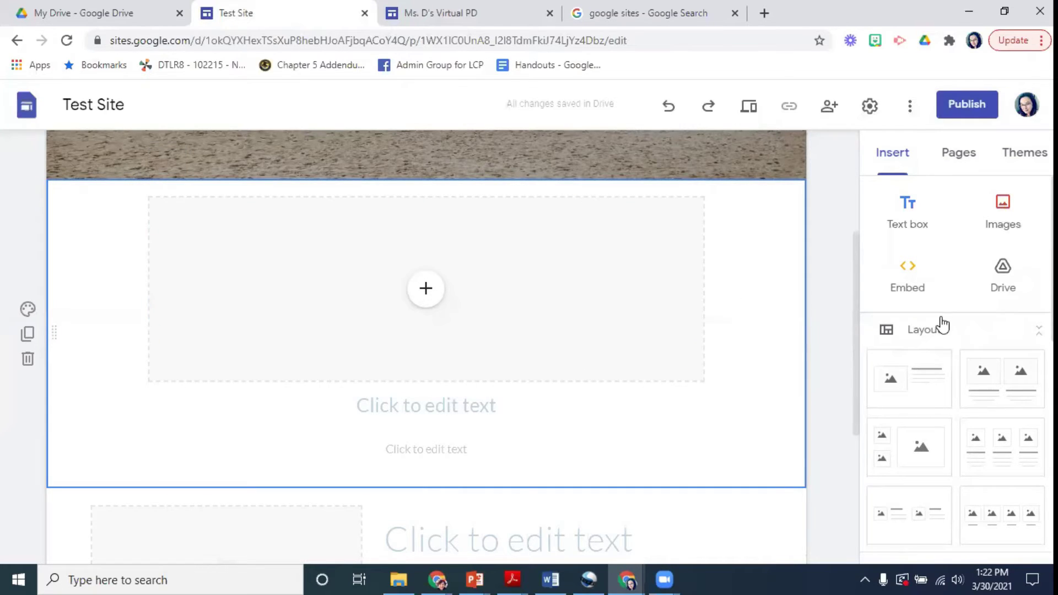
- View the side-by-side image layout on the existing Virtual PD site as an example and return to the Test Site
{"action": "scroll", "coordinate": [959, 331], "scroll_direction": "down", "scroll_amount": 2}
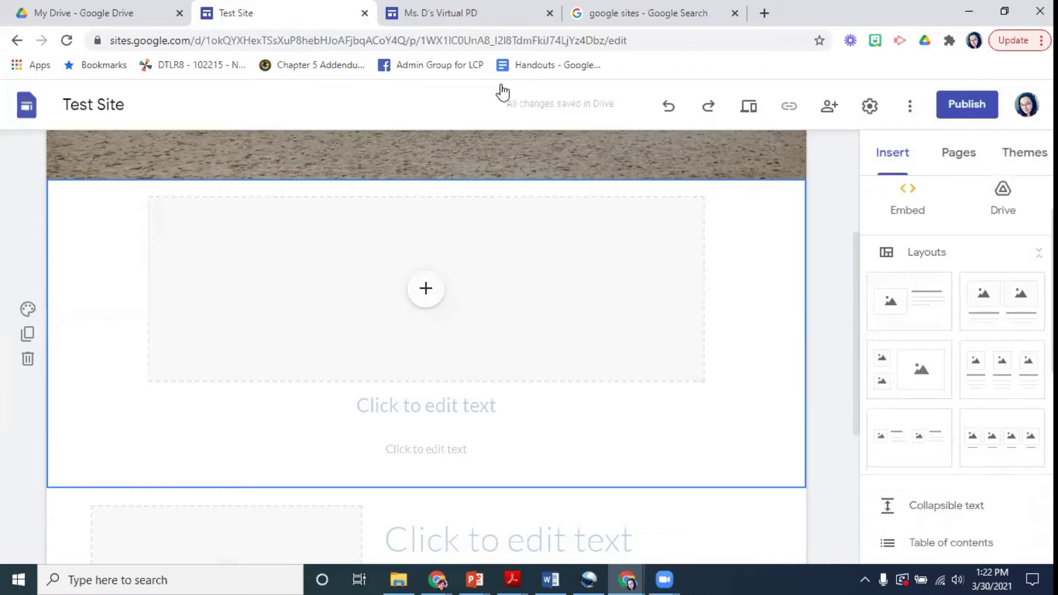
{"action": "left_click", "coordinate": [478, 10]}
{"action": "scroll", "coordinate": [665, 231], "scroll_direction": "down", "scroll_amount": 7}
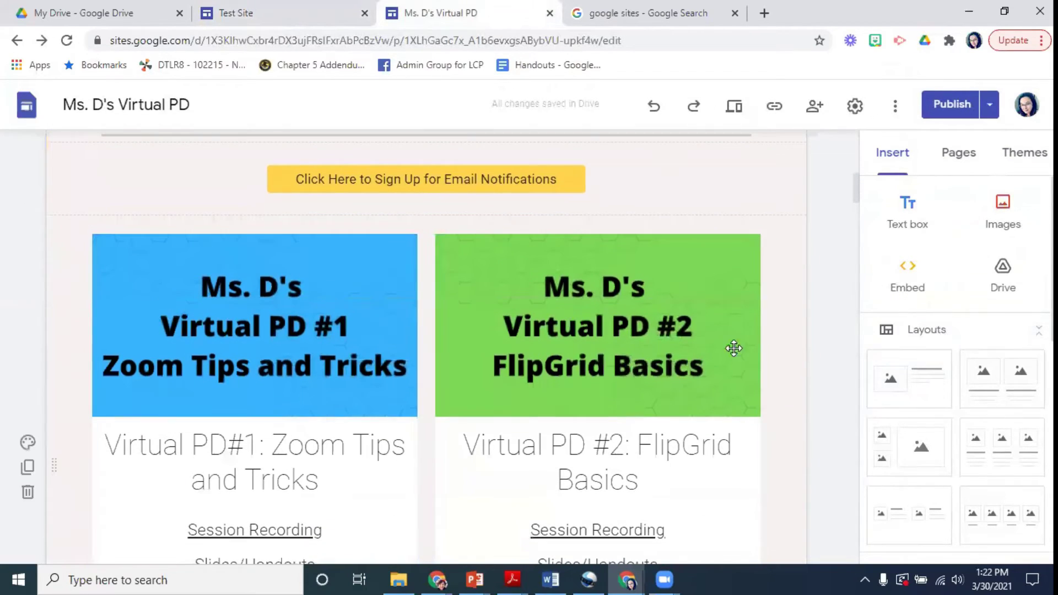
{"action": "scroll", "coordinate": [545, 369], "scroll_direction": "down", "scroll_amount": 1}
{"action": "scroll", "coordinate": [563, 368], "scroll_direction": "up", "scroll_amount": 8}
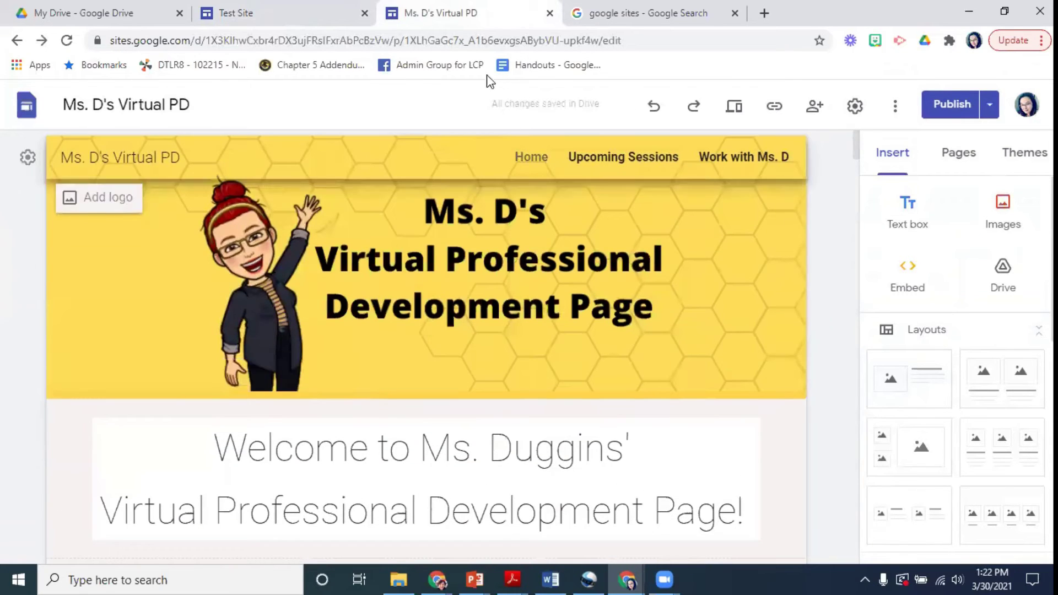
{"action": "left_click", "coordinate": [284, 12]}
- Examine the Google Drive image selection for a new image carousel and close it without inserting anything
{"action": "scroll", "coordinate": [816, 395], "scroll_direction": "down", "scroll_amount": 5}
{"action": "scroll", "coordinate": [940, 379], "scroll_direction": "down", "scroll_amount": 5}
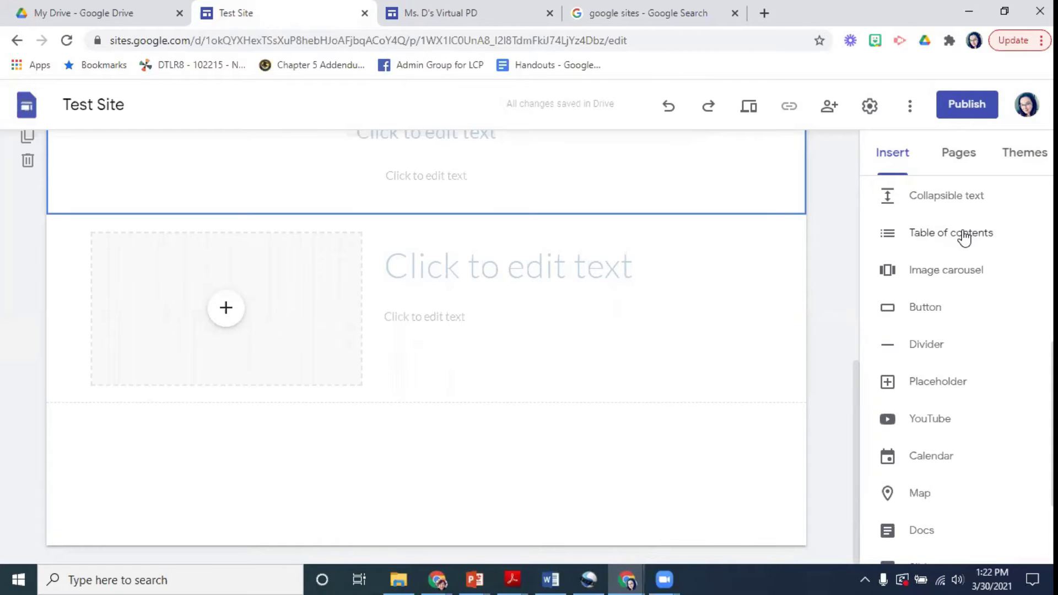
{"action": "left_click", "coordinate": [953, 278]}
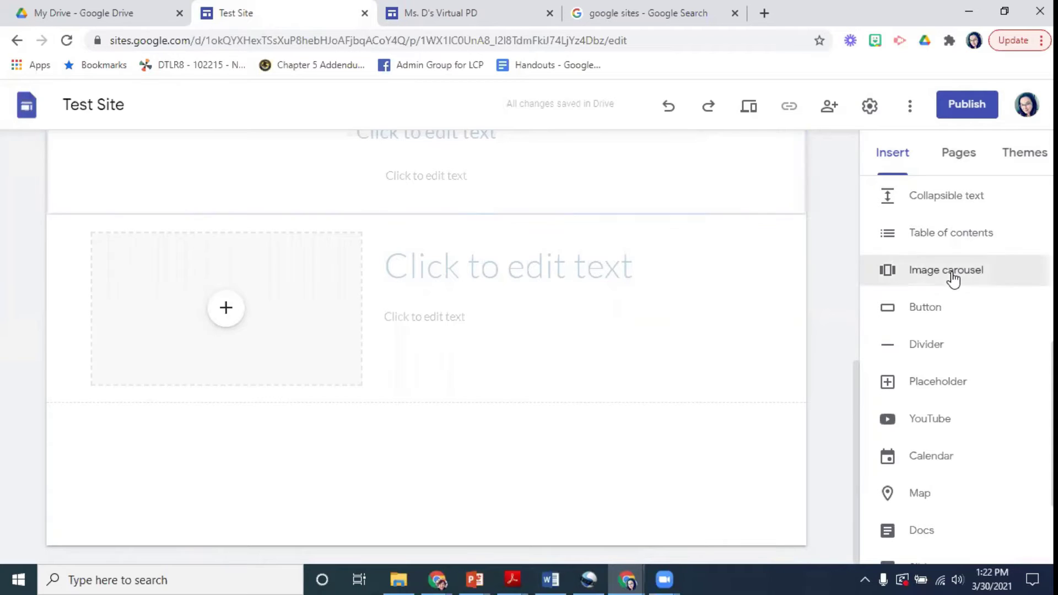
{"action": "left_click", "coordinate": [389, 315]}
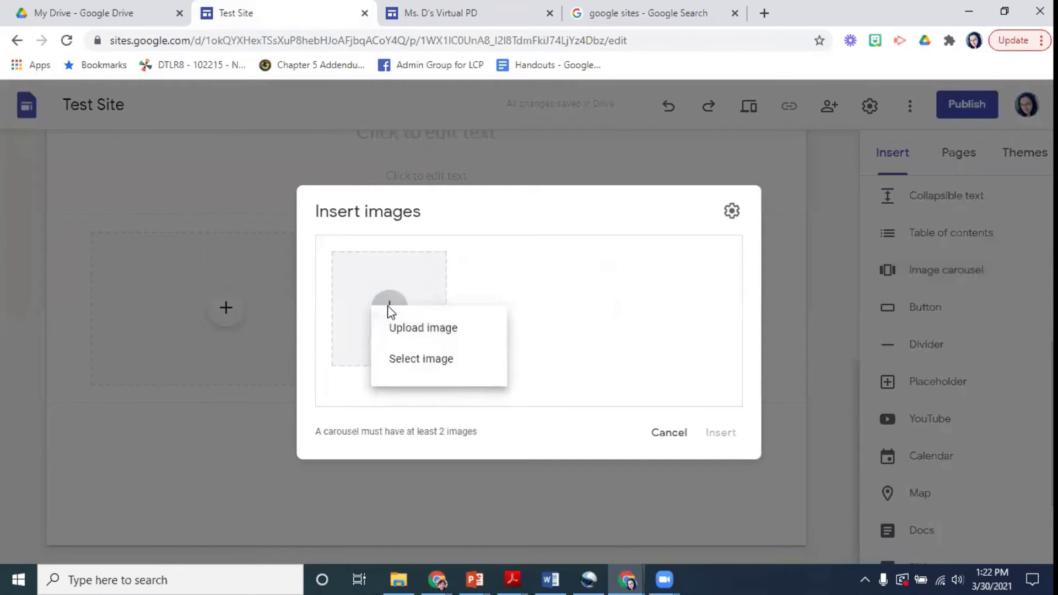
{"action": "left_click", "coordinate": [421, 365]}
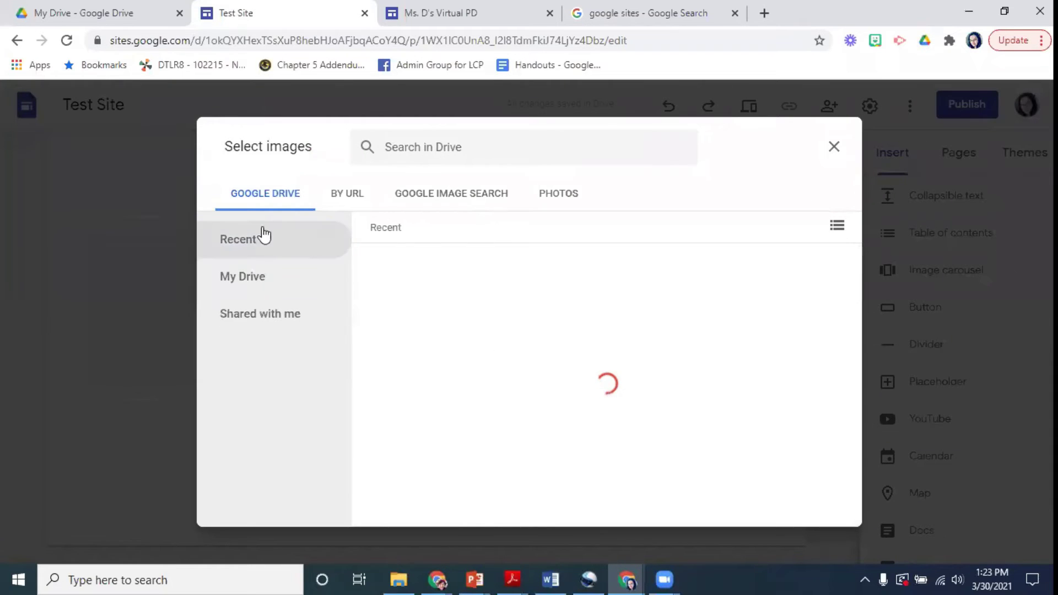
{"action": "key", "text": "Escape"}
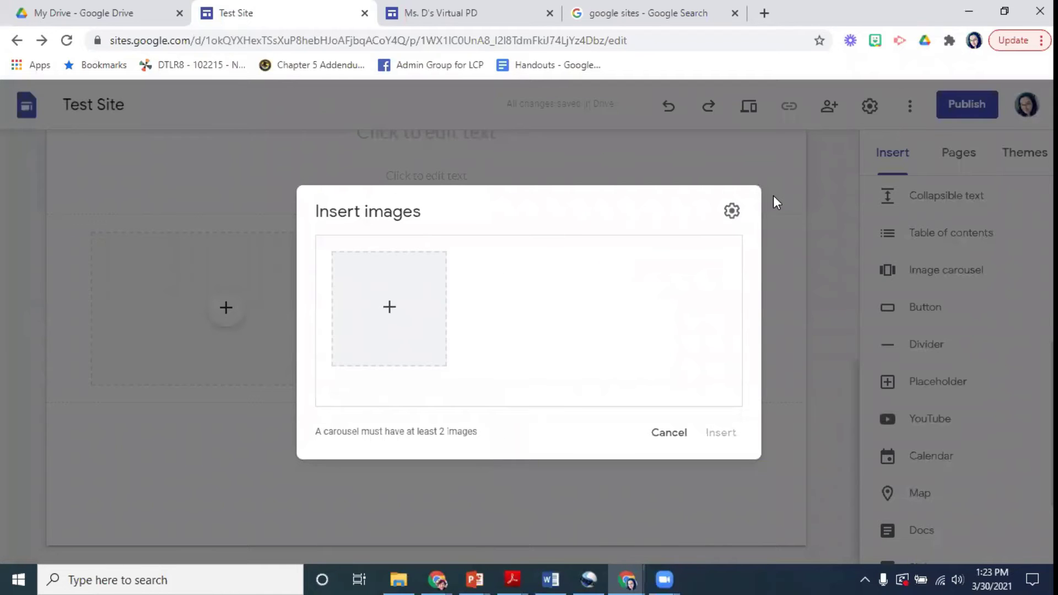
{"action": "left_click", "coordinate": [673, 433]}
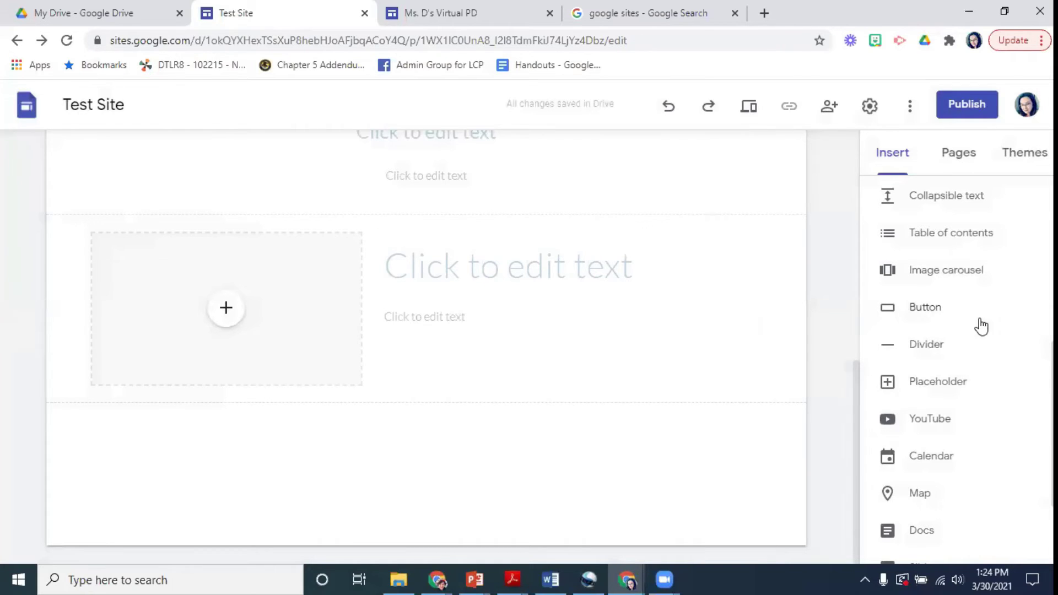
{"action": "left_click", "coordinate": [935, 312]}
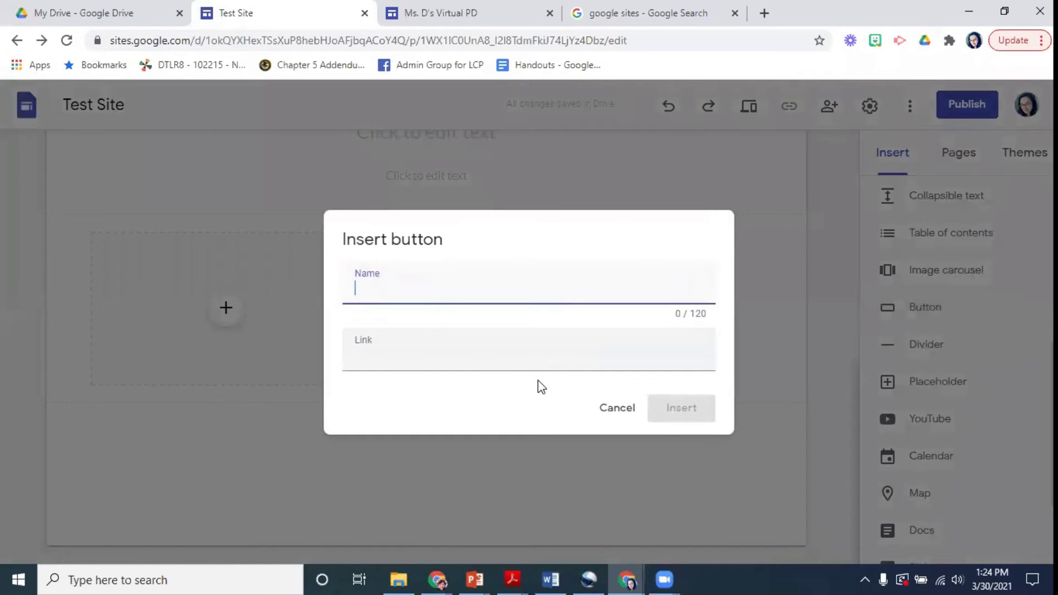
{"action": "type", "text": "W"}
{"action": "key", "text": "BackSpace"}
{"action": "type", "text": "Ms. D's Webs"}
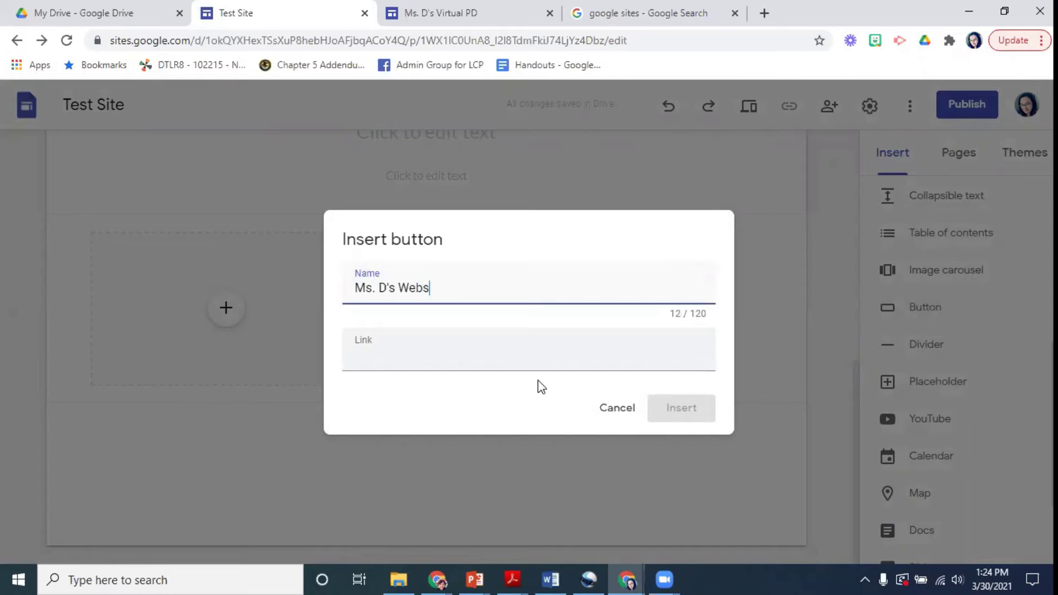
{"action": "type", "text": "ite"}
{"action": "left_click", "coordinate": [449, 357]}
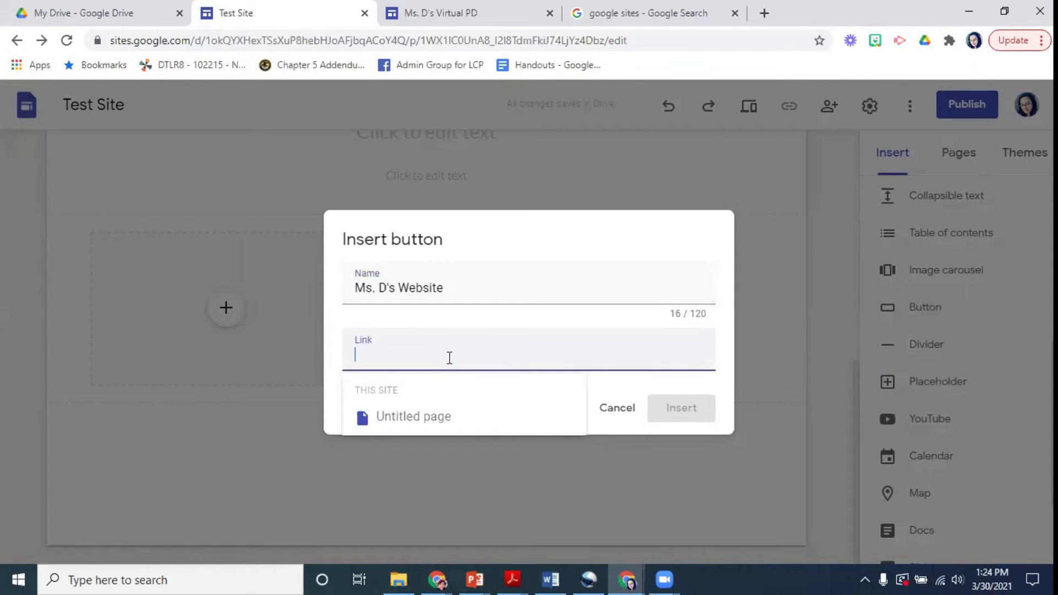
{"action": "type", "text": "www.busy"}
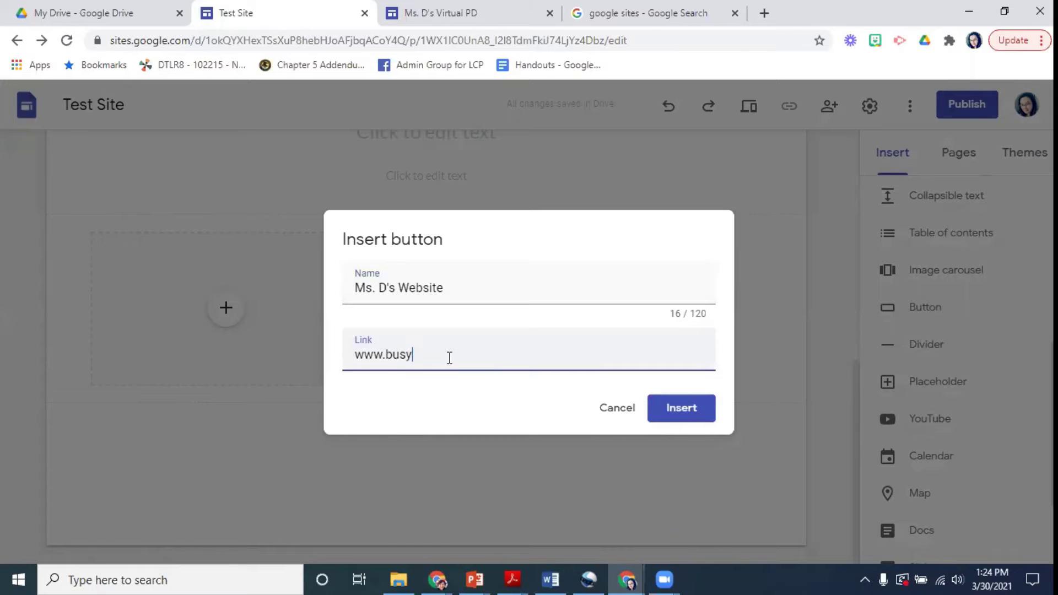
{"action": "type", "text": "beebre"}
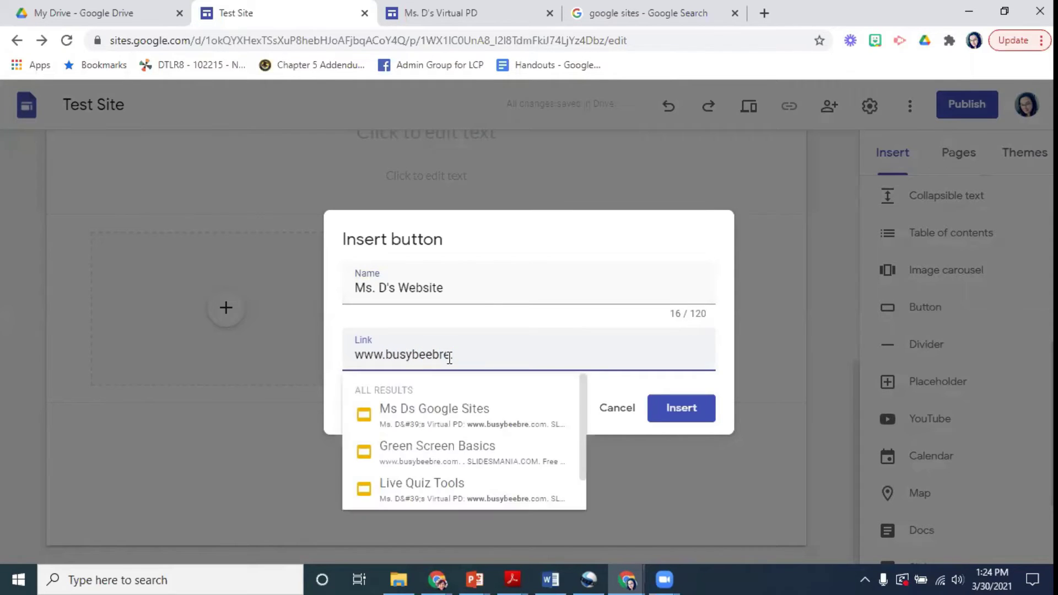
{"action": "type", "text": ".com"}
{"action": "key", "text": "BackSpace"}
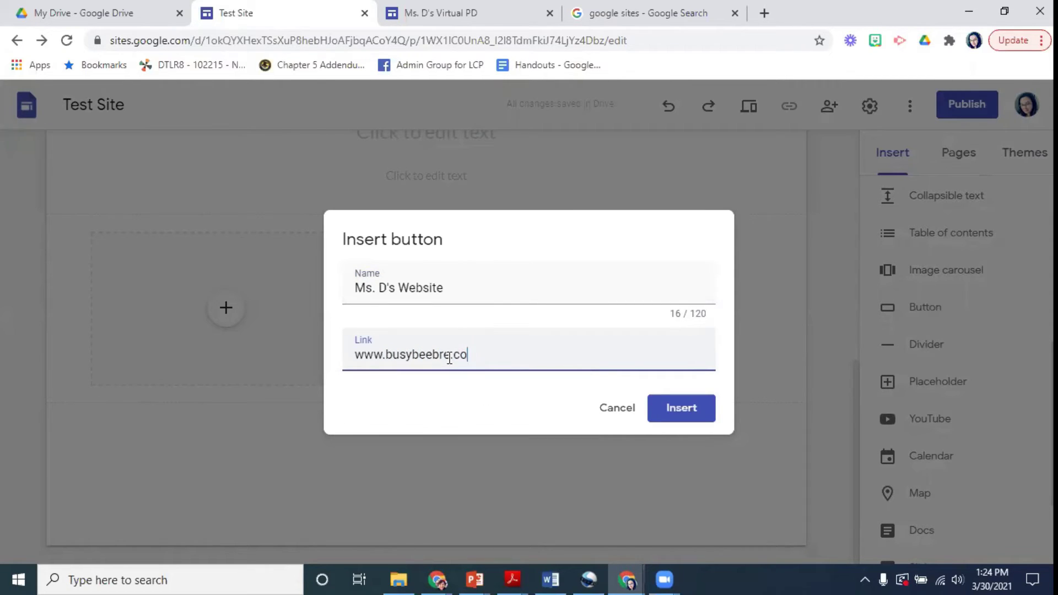
{"action": "type", "text": "m"}
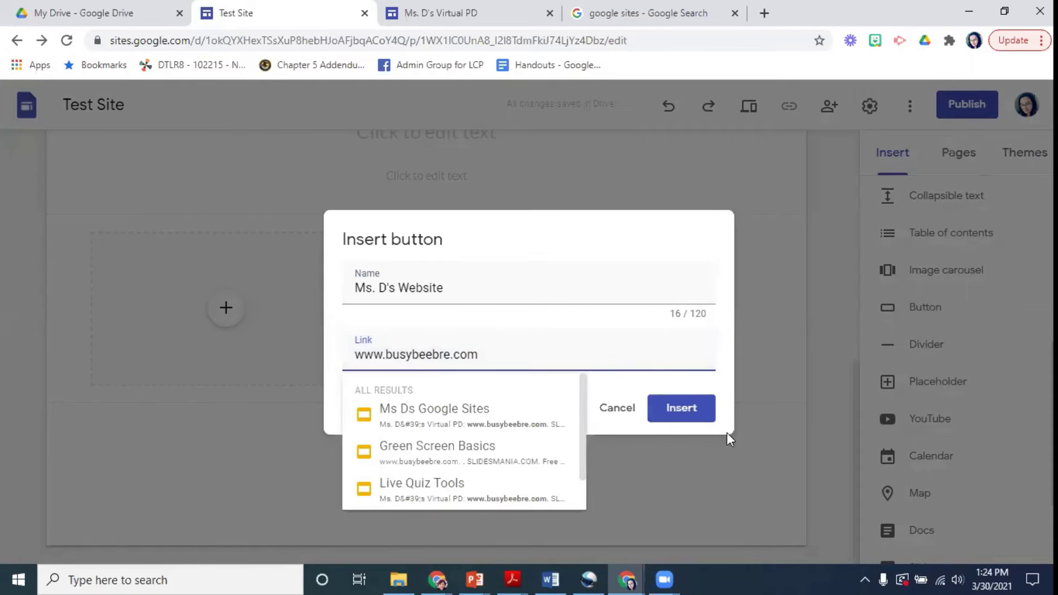
{"action": "left_click", "coordinate": [659, 415]}
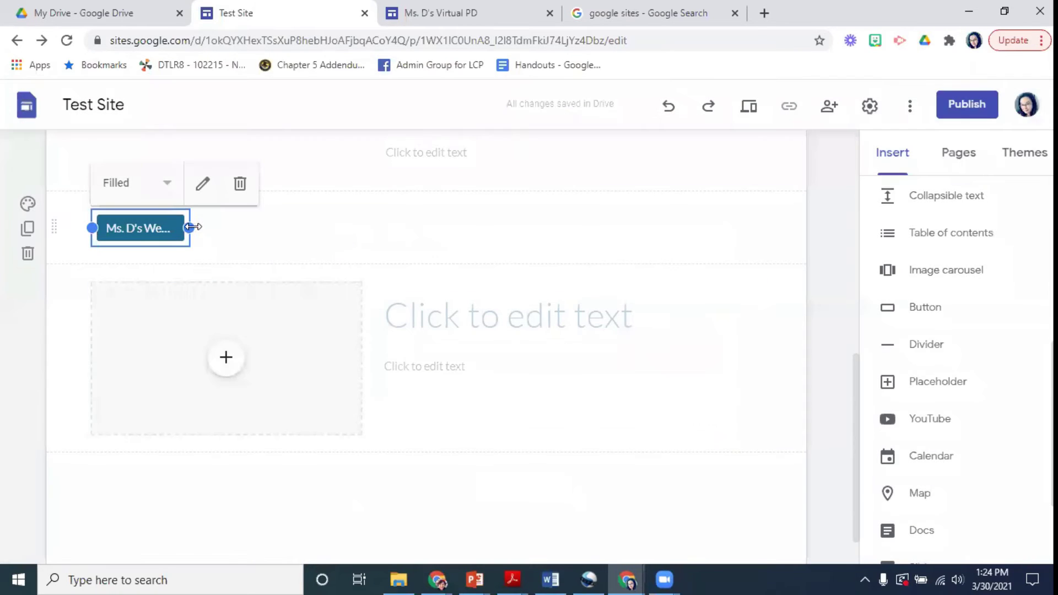
- Widen the "Ms. D's Website" button so its full label fits and centre it within its section
{"action": "left_click_drag", "start_coordinate": [189, 227], "coordinate": [375, 234]}
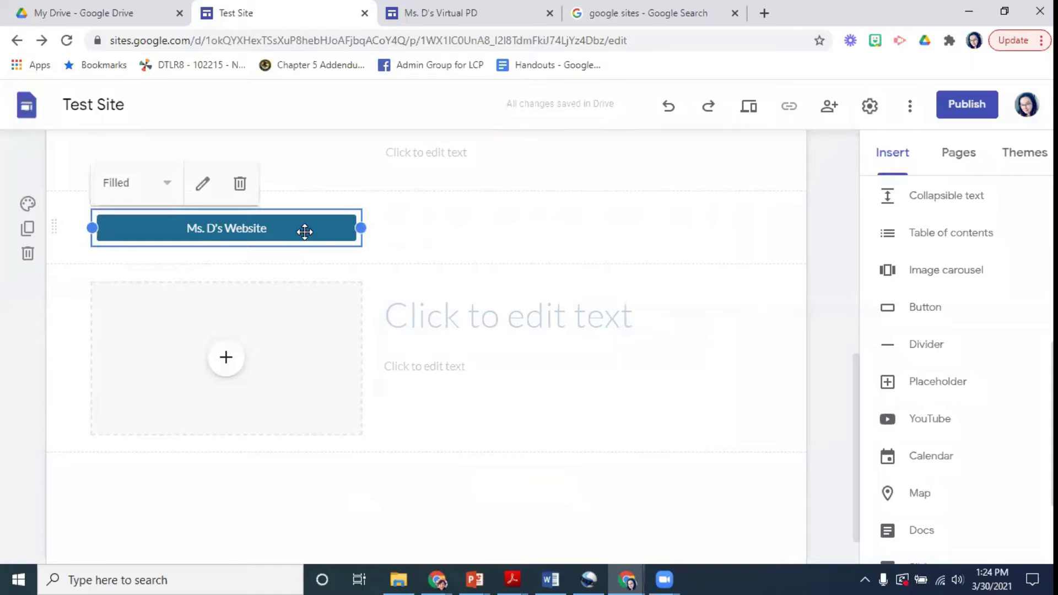
{"action": "left_click_drag", "start_coordinate": [305, 229], "coordinate": [456, 229]}
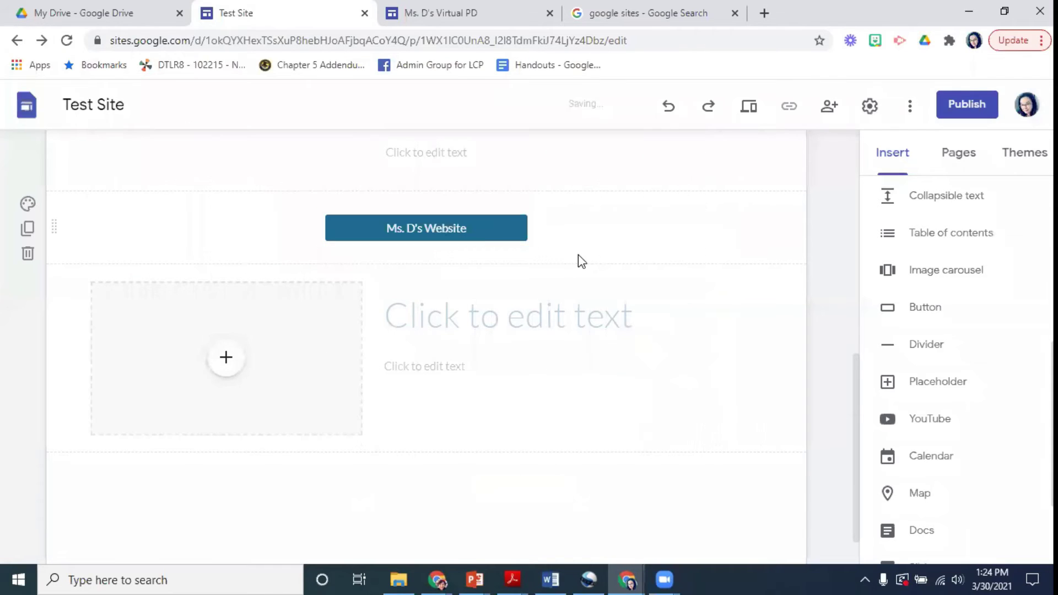
{"action": "left_click", "coordinate": [494, 232]}
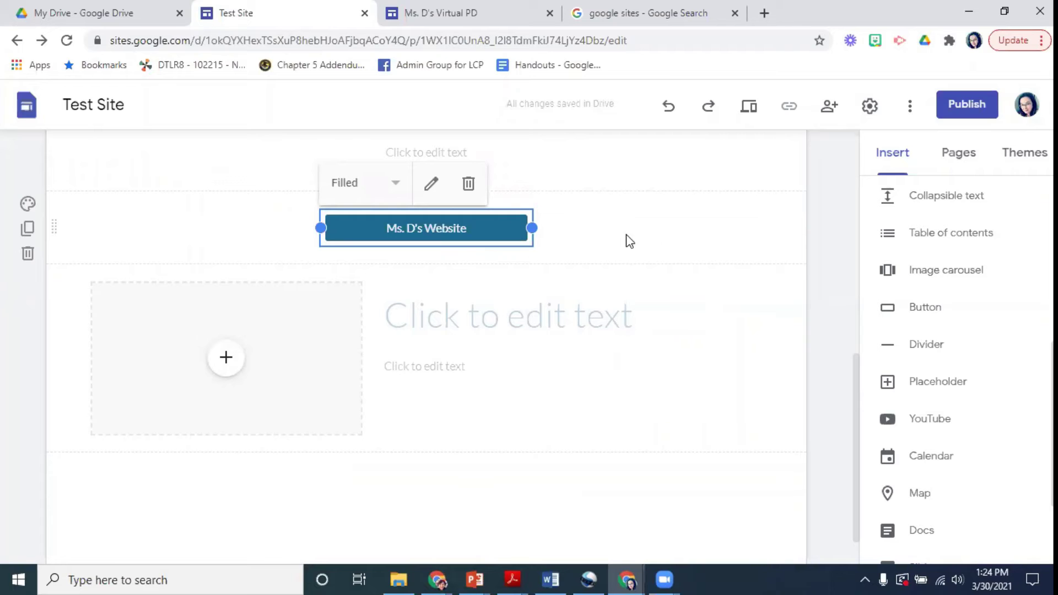
{"action": "left_click", "coordinate": [648, 252]}
- Insert a divider between the button section and the image-and-text layout below it
{"action": "left_click", "coordinate": [285, 329]}
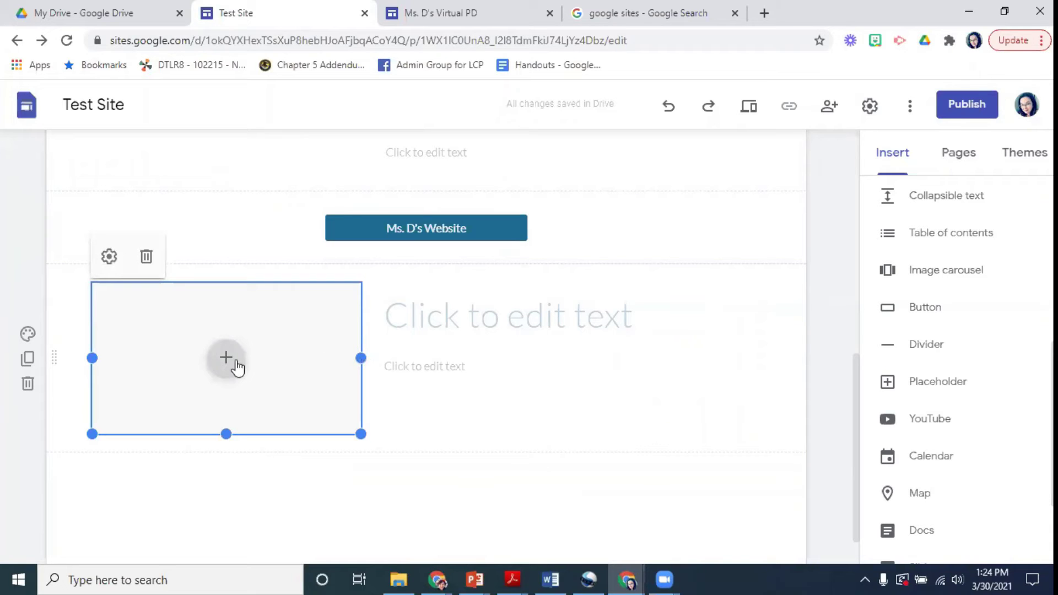
{"action": "left_click", "coordinate": [626, 245]}
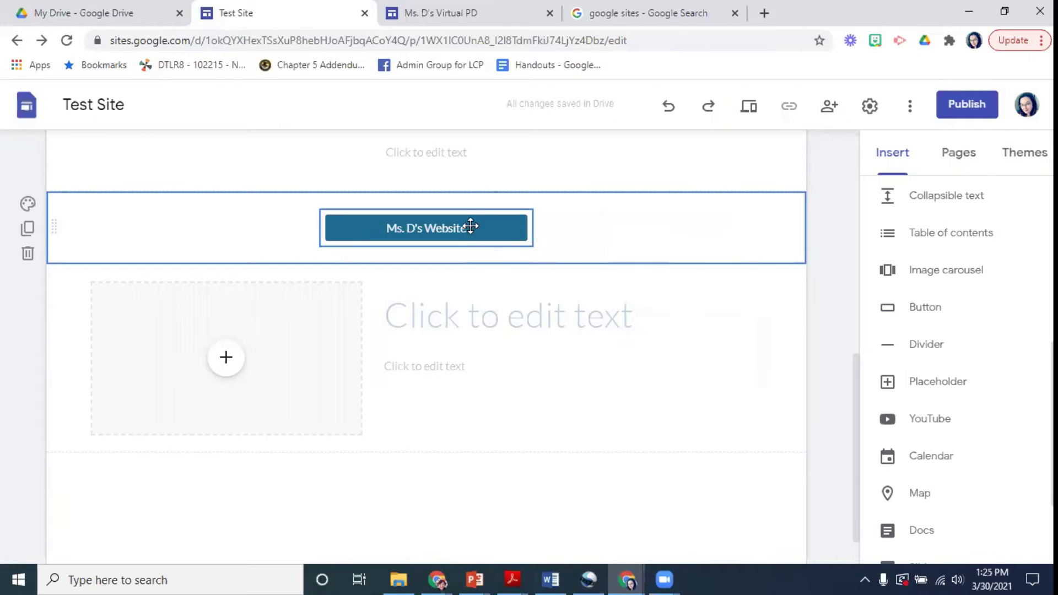
{"action": "left_click", "coordinate": [935, 351]}
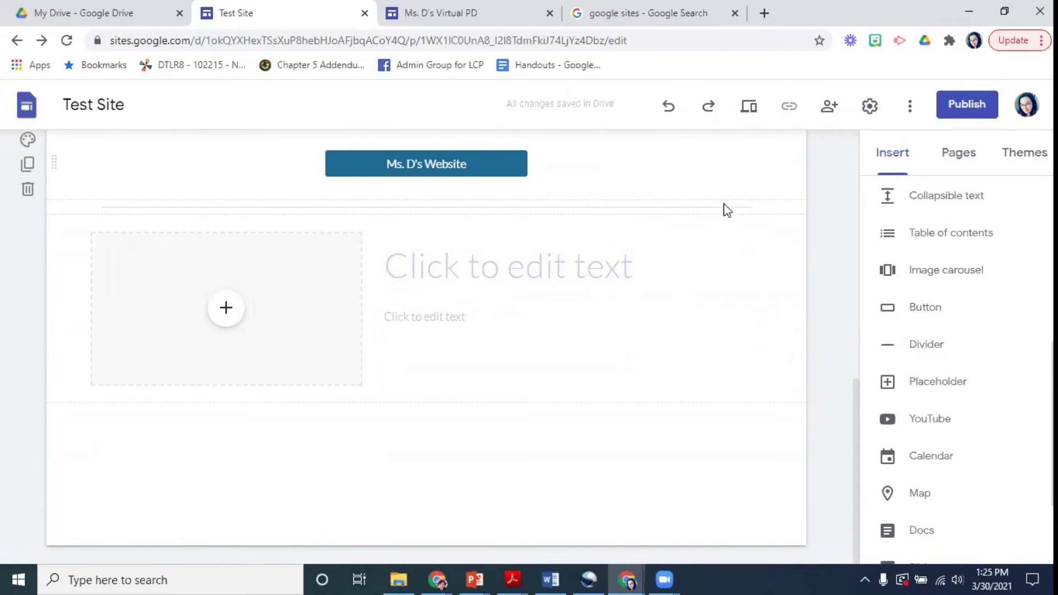
- Insert two placeholders side by side in one section below the divider, shifting both inward from the section's left edge
{"action": "left_click", "coordinate": [924, 387]}
{"action": "left_click_drag", "start_coordinate": [244, 293], "coordinate": [355, 283]}
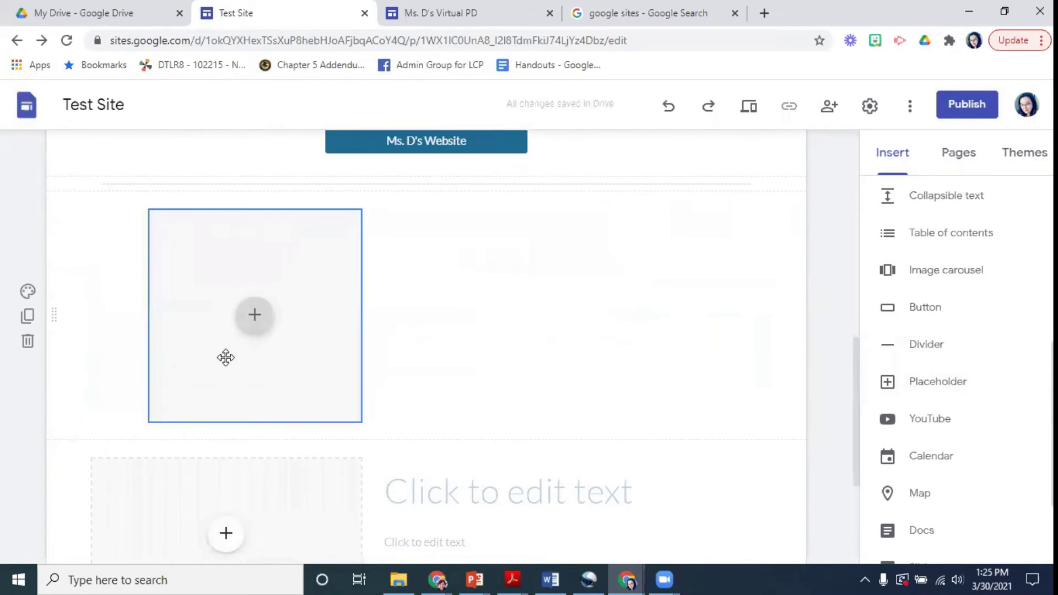
{"action": "left_click", "coordinate": [912, 391]}
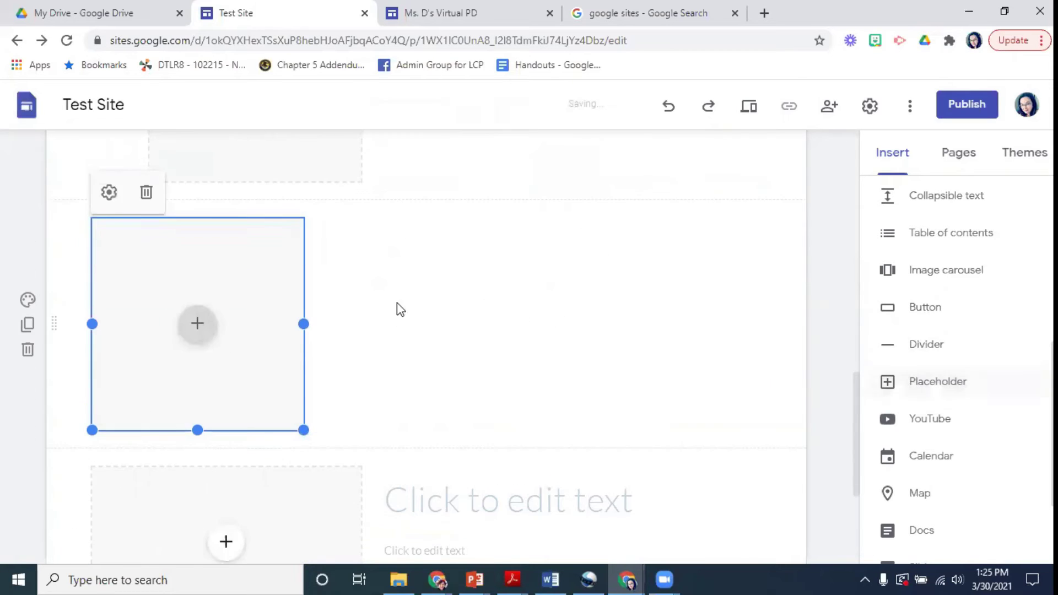
{"action": "left_click_drag", "start_coordinate": [264, 325], "coordinate": [619, 326]}
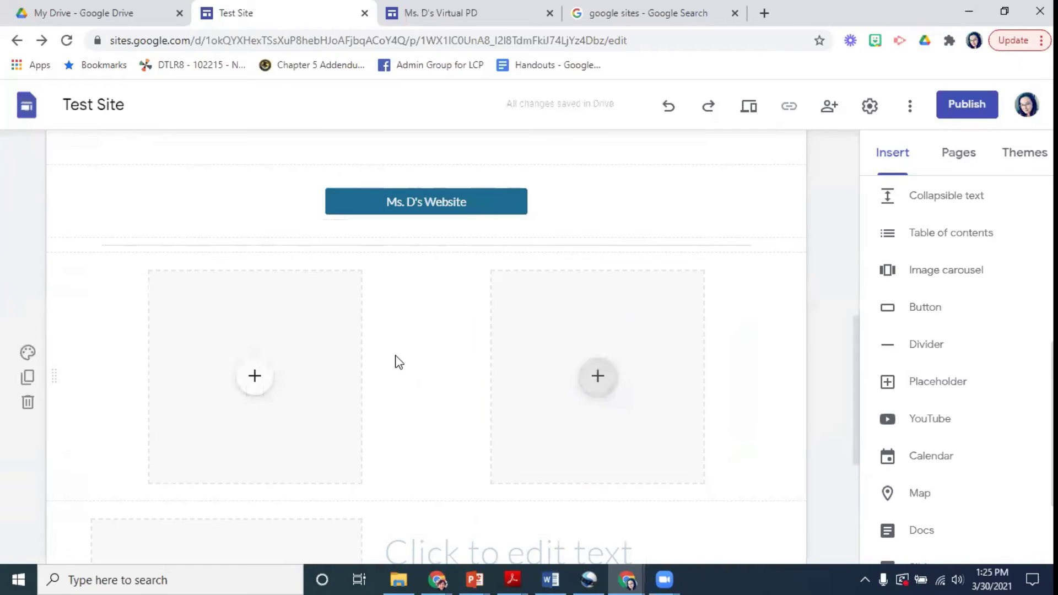
{"action": "mouse_move", "coordinate": [322, 347]}
{"action": "left_mouse_down"}
{"action": "mouse_move", "coordinate": [338, 349]}
{"action": "mouse_move", "coordinate": [322, 358]}
{"action": "left_mouse_up"}
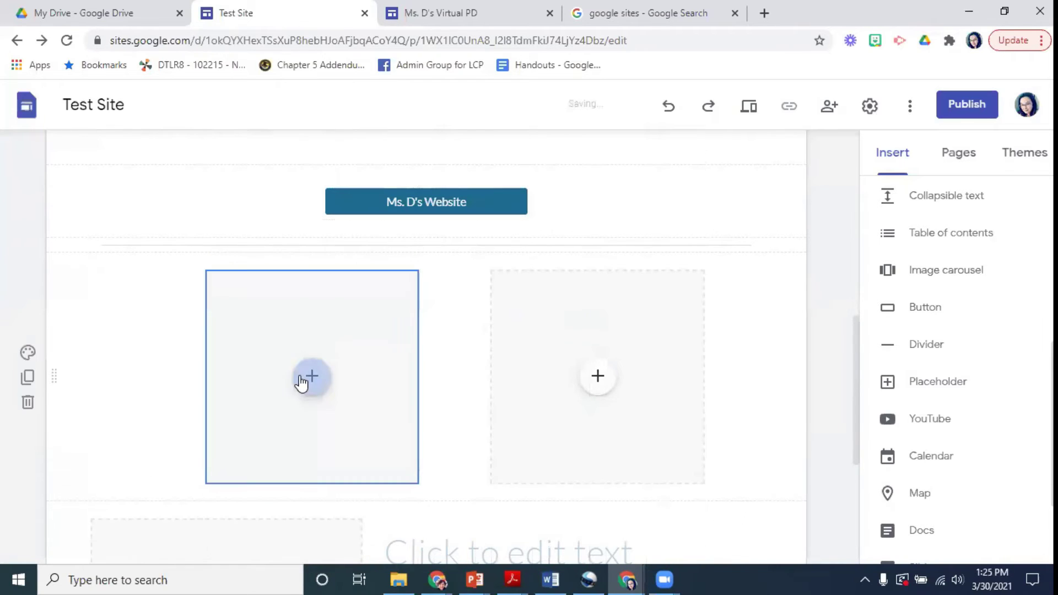
- Review the content types offered for the left placeholder and the remaining elements that can be inserted
{"action": "left_click", "coordinate": [309, 381]}
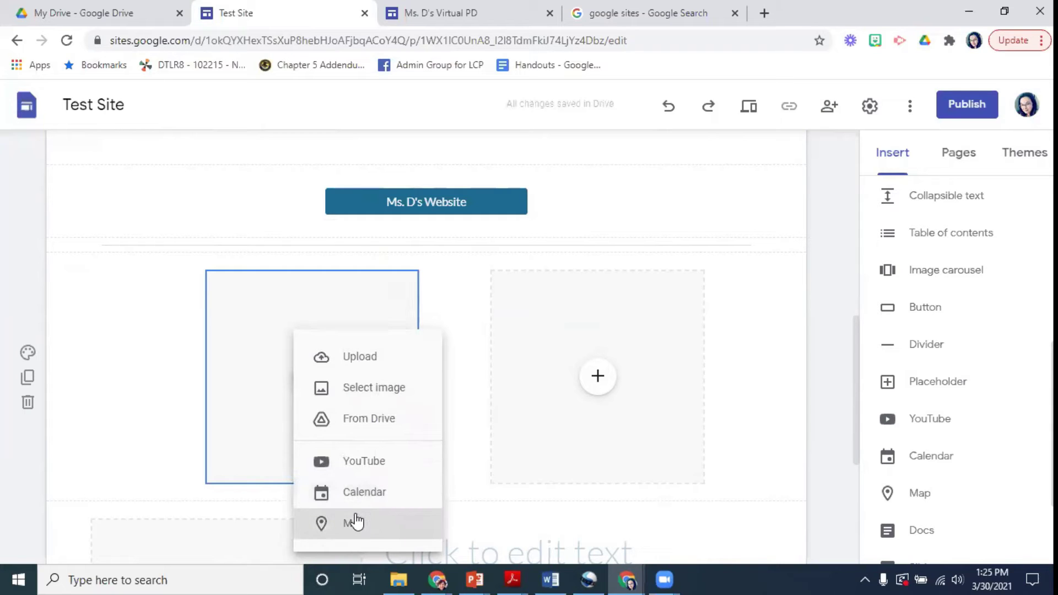
{"action": "left_click", "coordinate": [456, 346]}
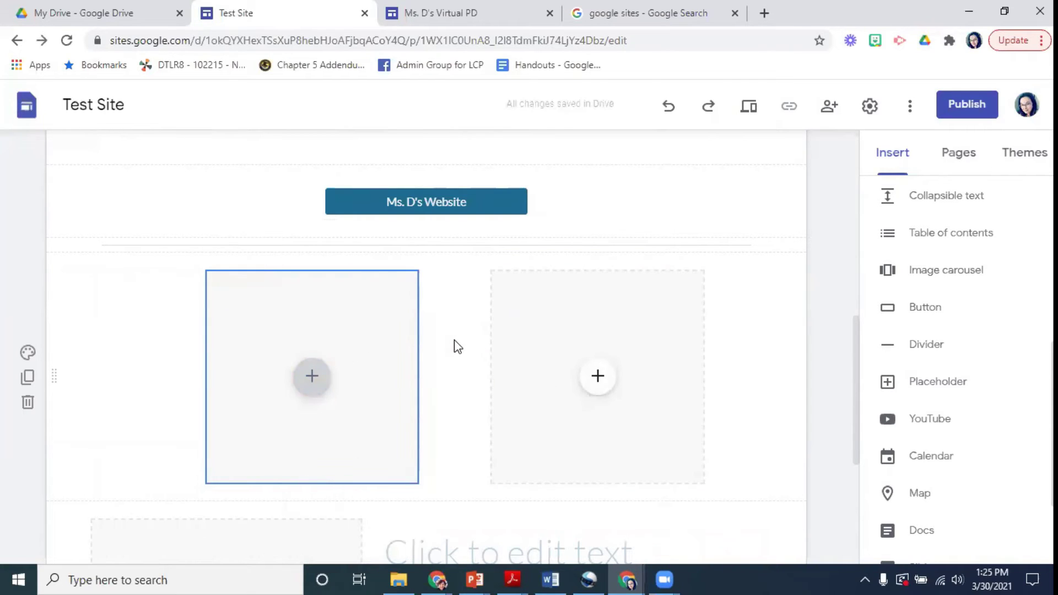
{"action": "scroll", "coordinate": [463, 348], "scroll_direction": "down", "scroll_amount": 4}
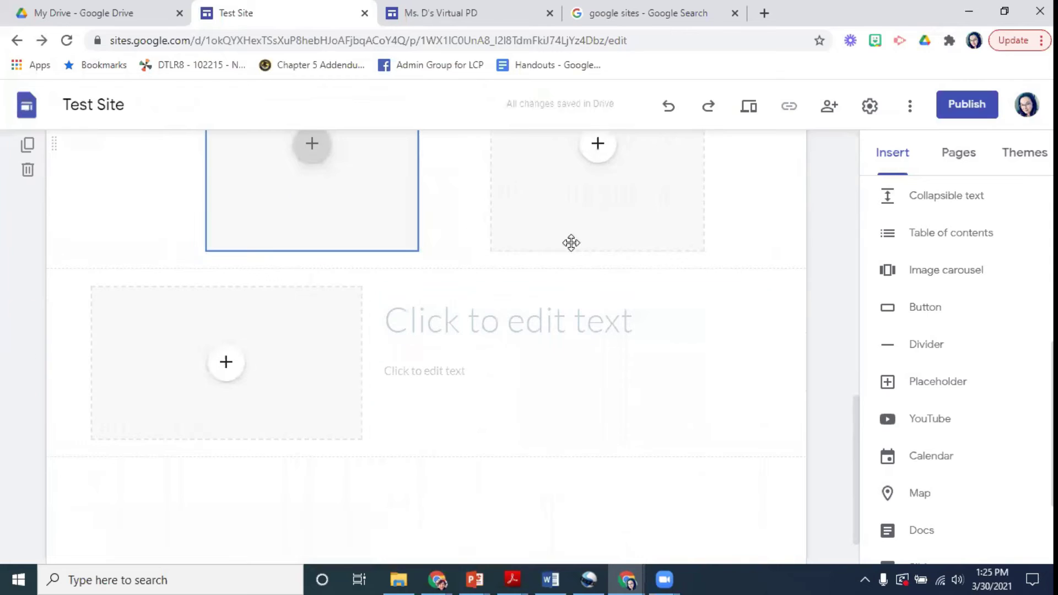
{"action": "scroll", "coordinate": [957, 474], "scroll_direction": "down", "scroll_amount": 3}
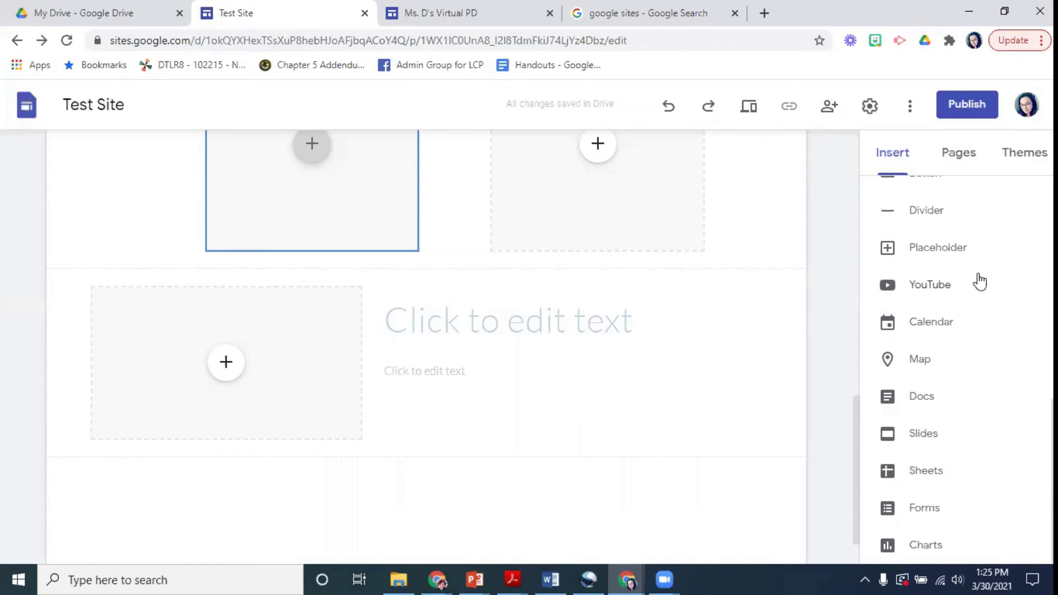
{"action": "scroll", "coordinate": [661, 206], "scroll_direction": "up", "scroll_amount": 3}
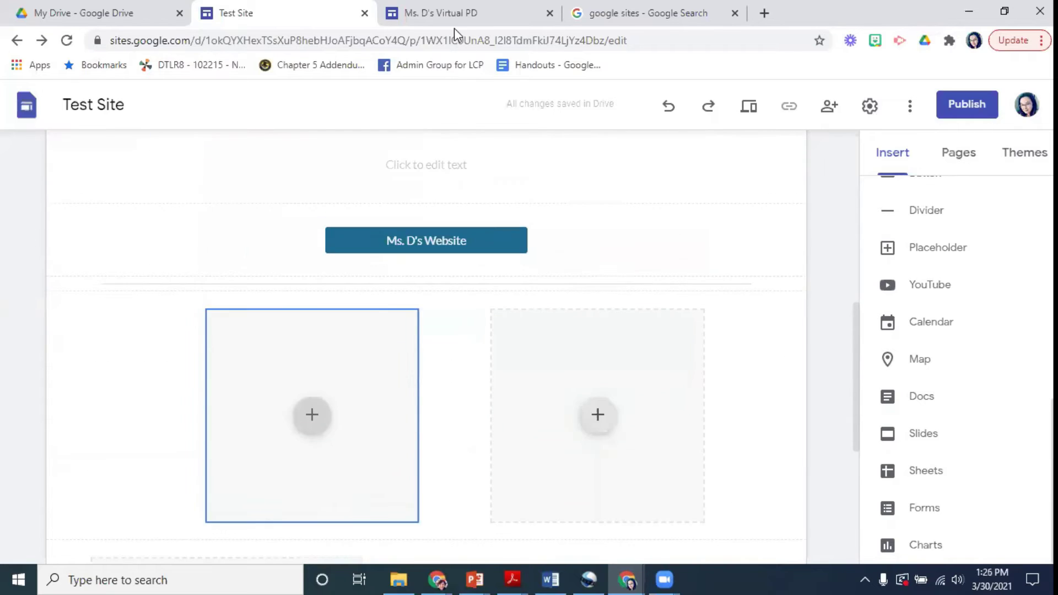
- Open the #NCFLSE21 site, view its embedded YouTube video as an example, and return to the Test Site
{"action": "left_click", "coordinate": [457, 16]}
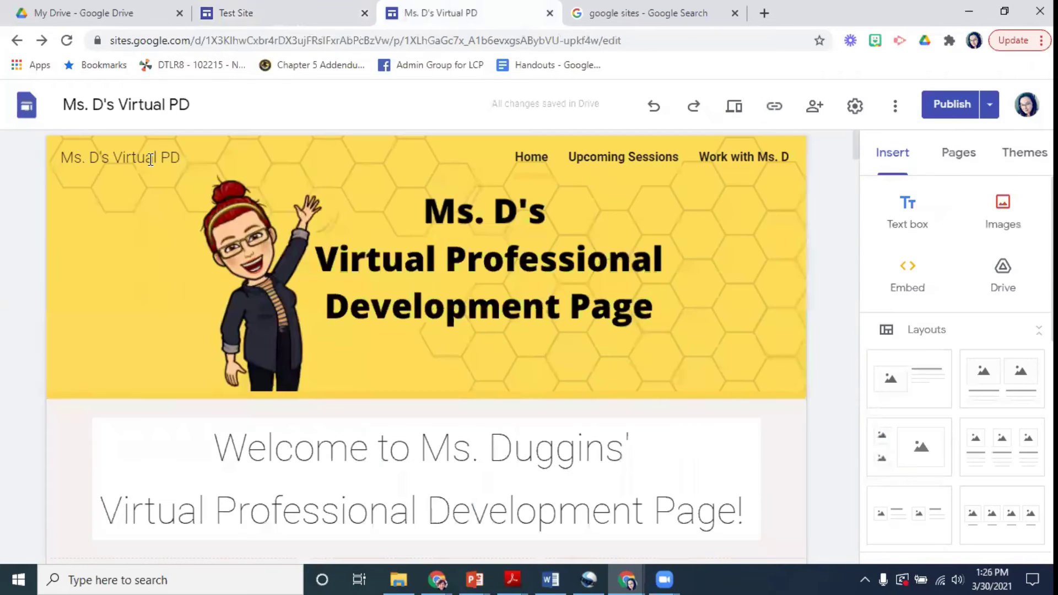
{"action": "left_click", "coordinate": [26, 112]}
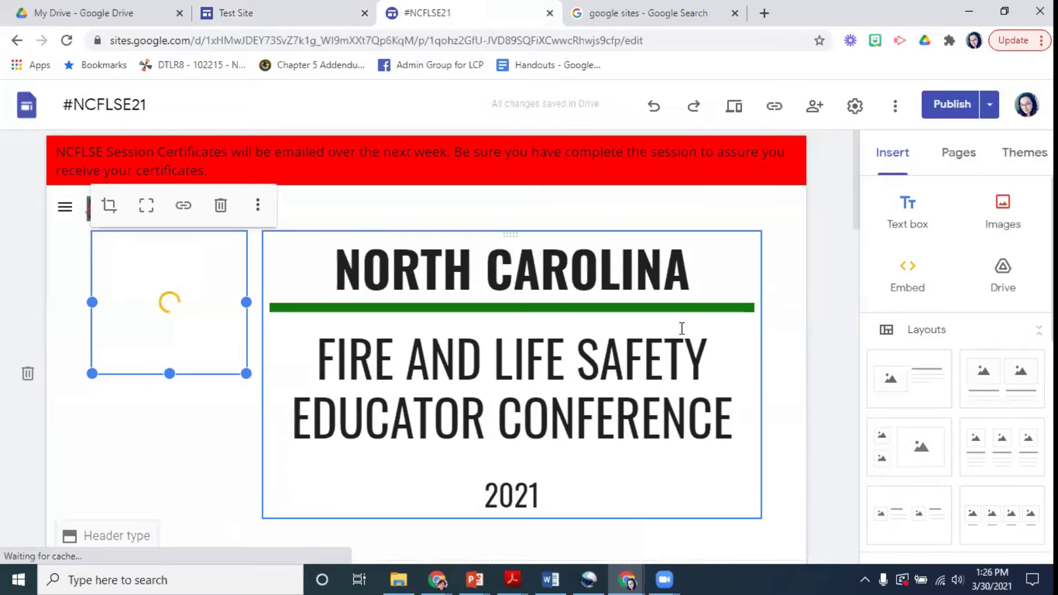
{"action": "scroll", "coordinate": [766, 352], "scroll_direction": "down", "scroll_amount": 3}
{"action": "scroll", "coordinate": [766, 353], "scroll_direction": "down", "scroll_amount": 8}
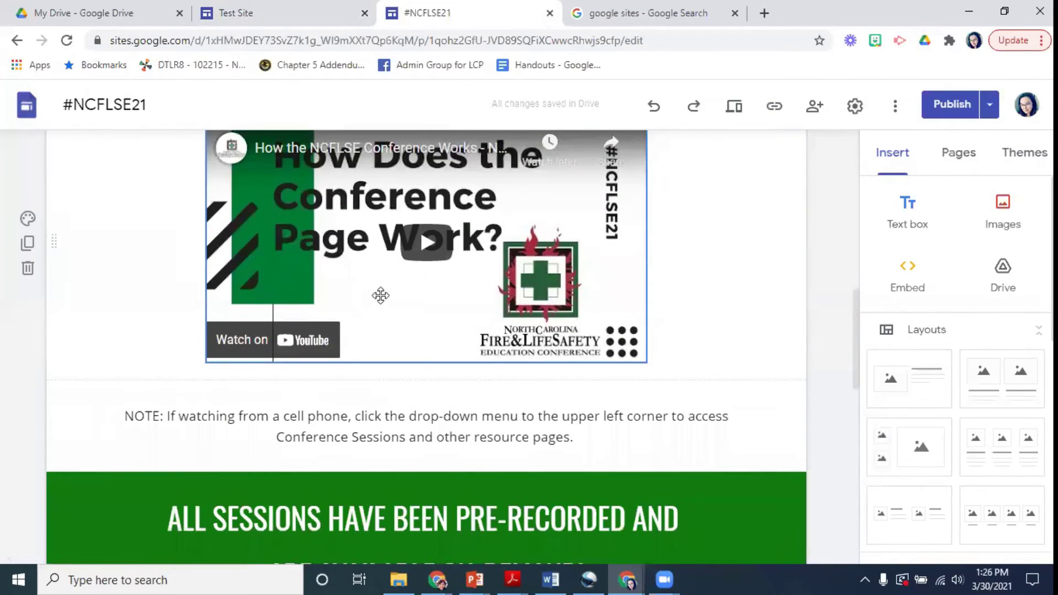
{"action": "left_click", "coordinate": [624, 230]}
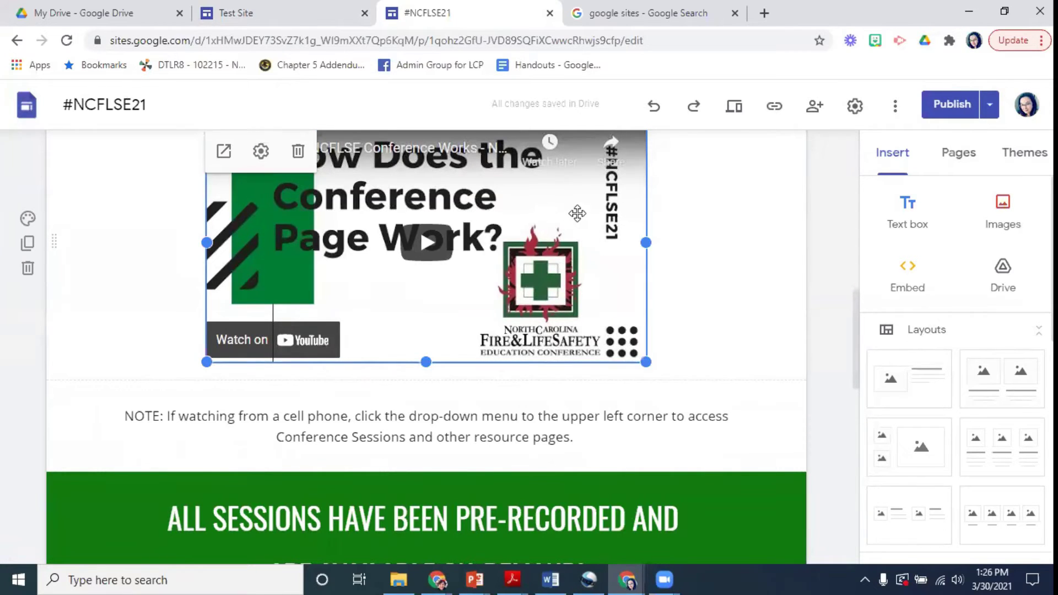
{"action": "left_click", "coordinate": [668, 222]}
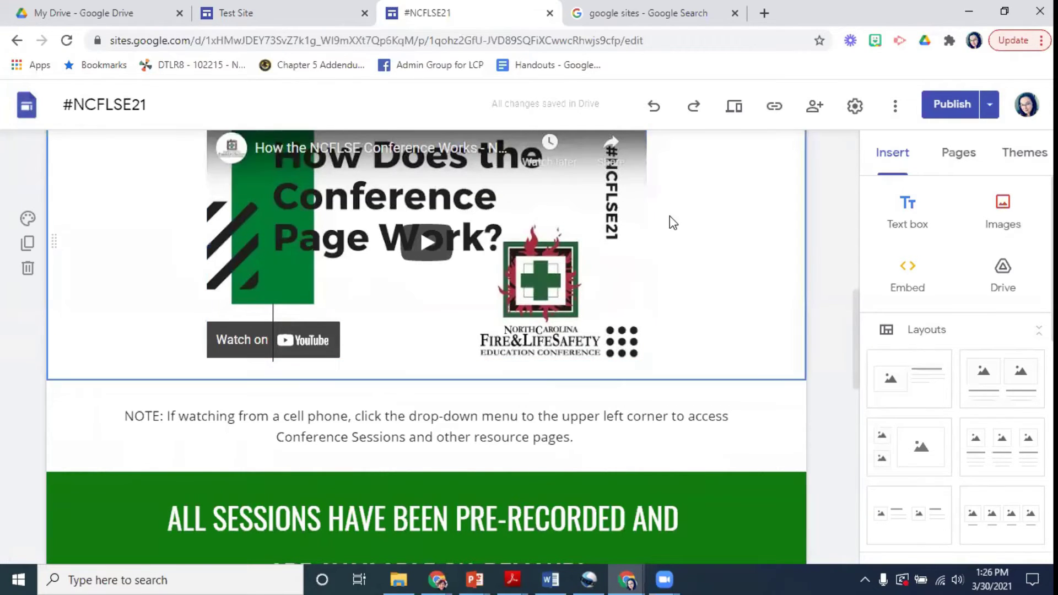
{"action": "left_click", "coordinate": [301, 16]}
- Choose YouTube content for the left placeholder and search for "NFPA I Spy"
{"action": "left_click", "coordinate": [355, 418]}
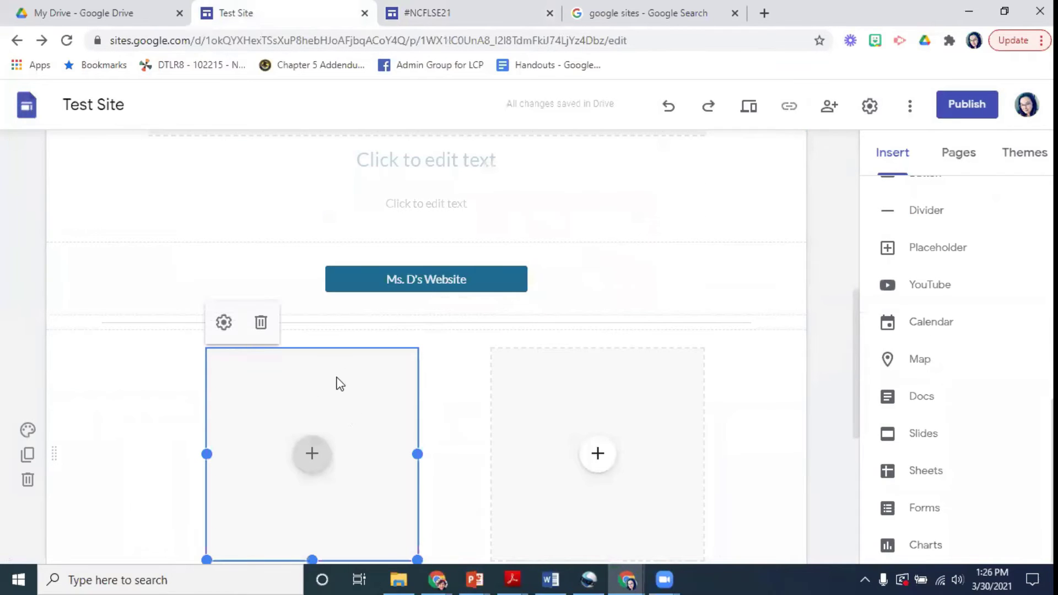
{"action": "left_click", "coordinate": [310, 449]}
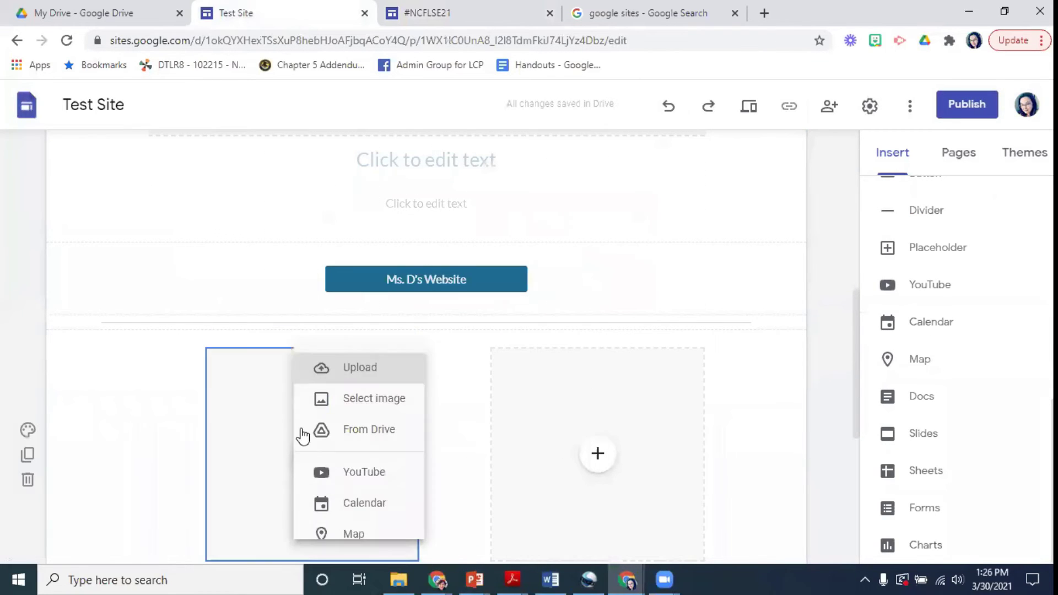
{"action": "left_click", "coordinate": [355, 463]}
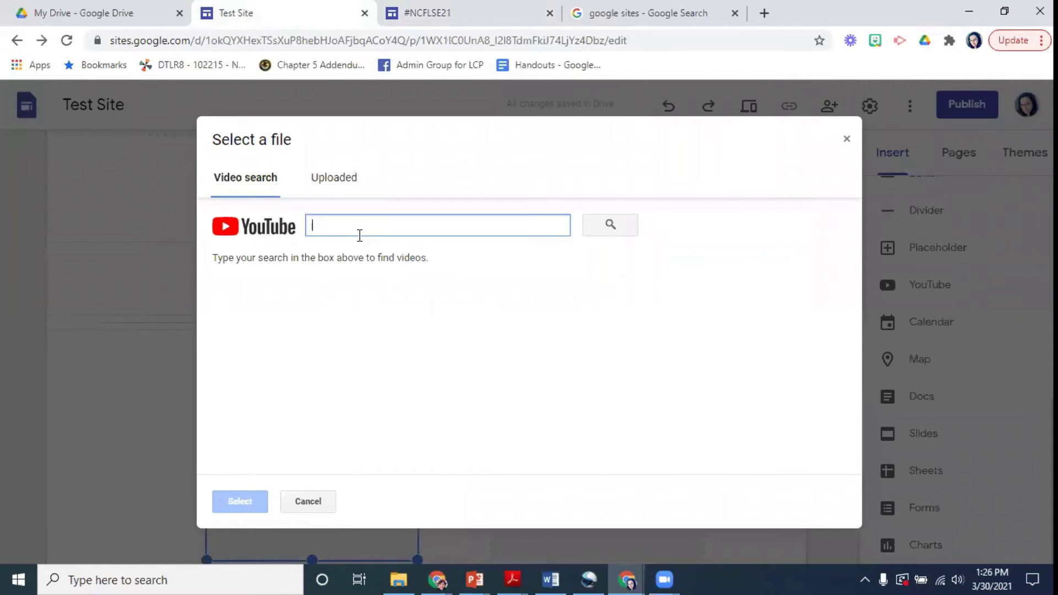
{"action": "type", "text": "NFPA I"}
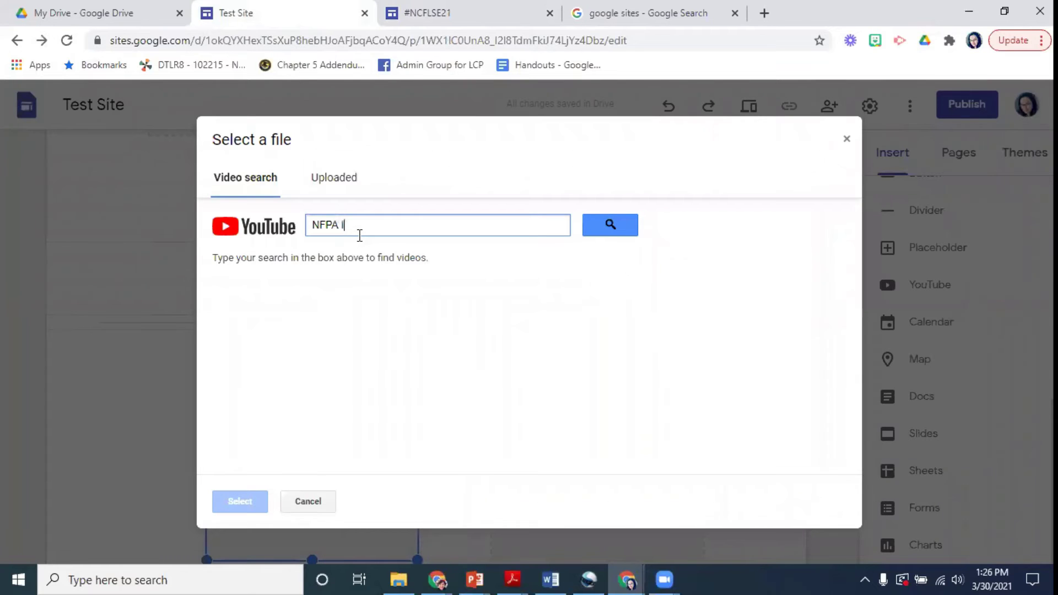
{"action": "type", "text": " Spy"}
{"action": "key", "text": "Return"}
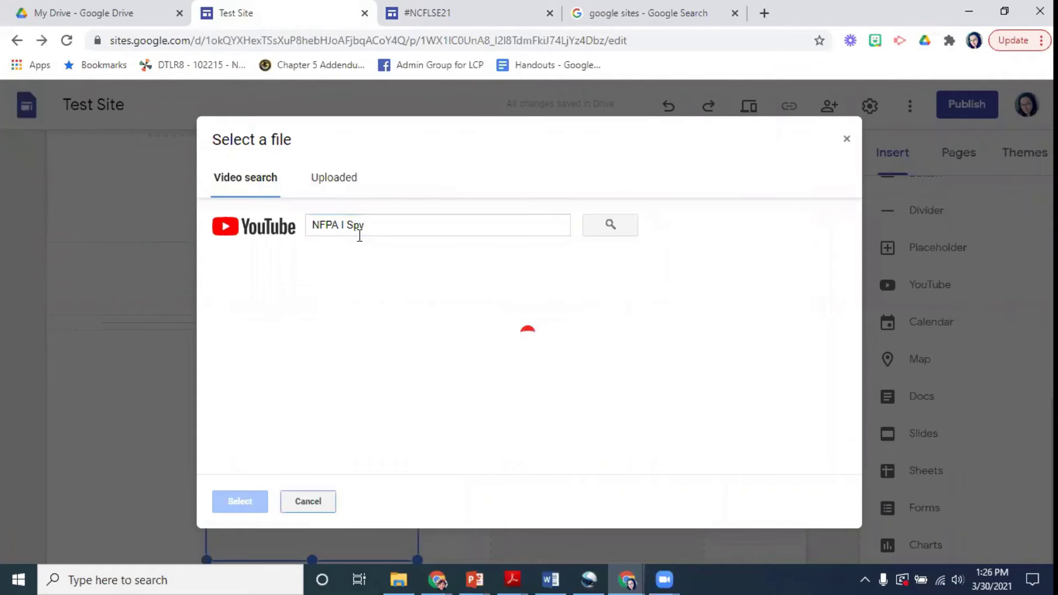
{"action": "scroll", "coordinate": [401, 235], "scroll_direction": "up", "scroll_amount": 1}
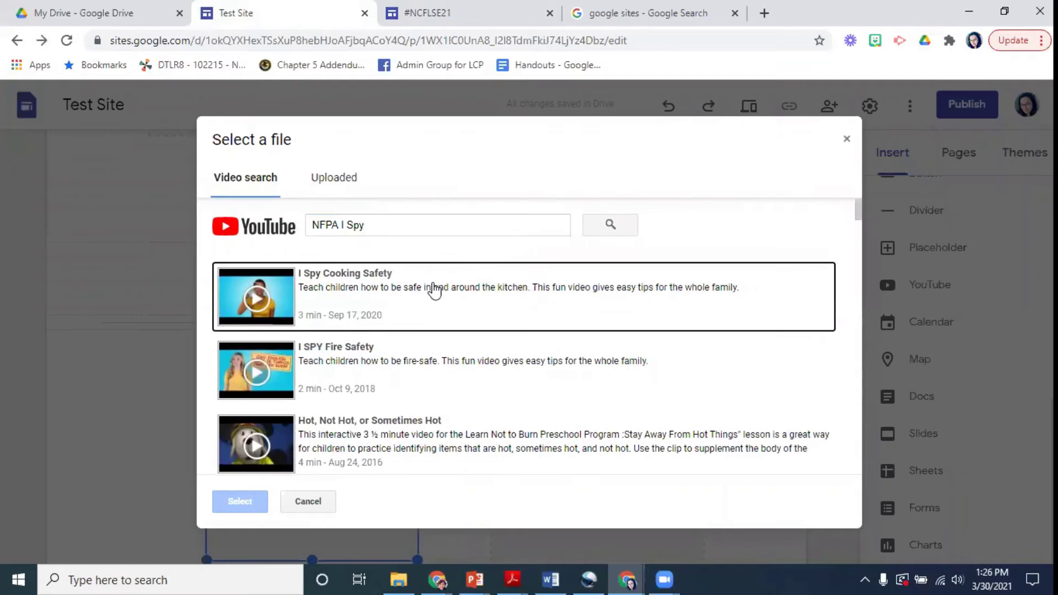
- Insert the "I Spy Cooking Safety" video into the placeholder, then widen it and align it to the section's left edge
{"action": "left_click", "coordinate": [436, 296]}
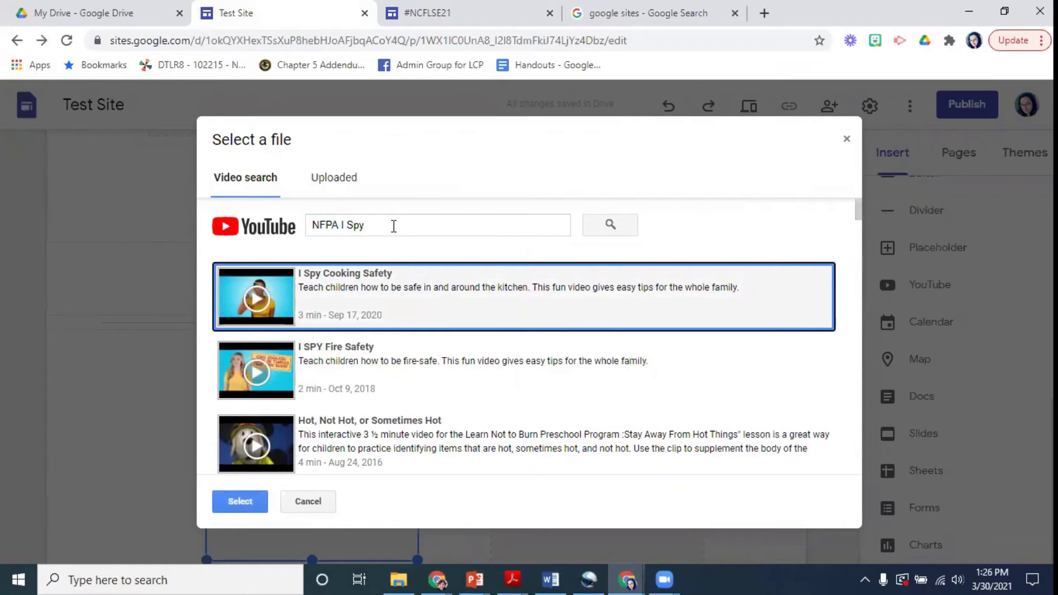
{"action": "left_click", "coordinate": [390, 286]}
{"action": "left_click", "coordinate": [242, 503]}
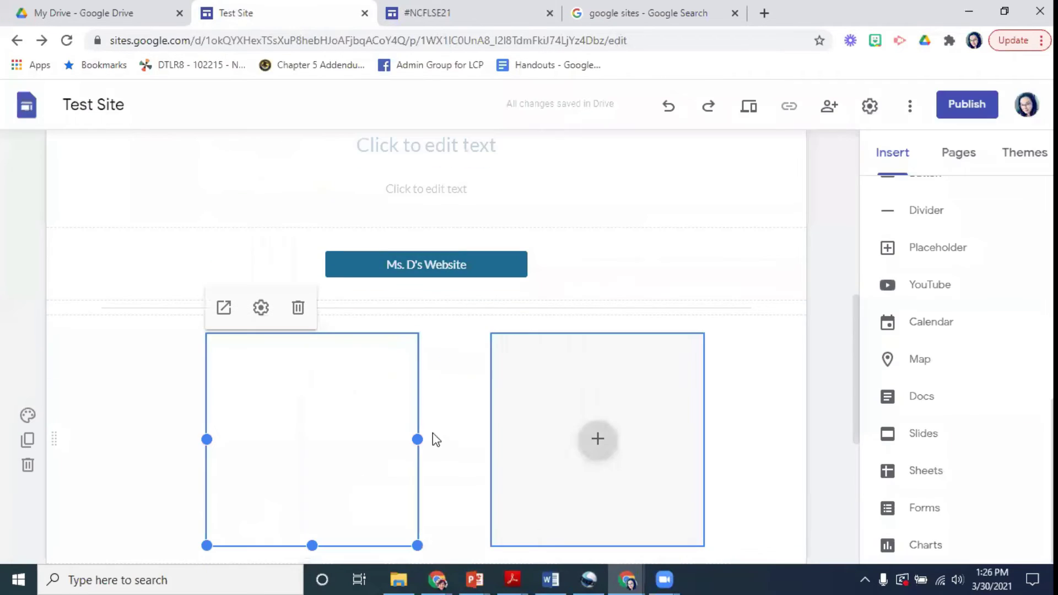
{"action": "left_click_drag", "start_coordinate": [417, 439], "coordinate": [531, 439]}
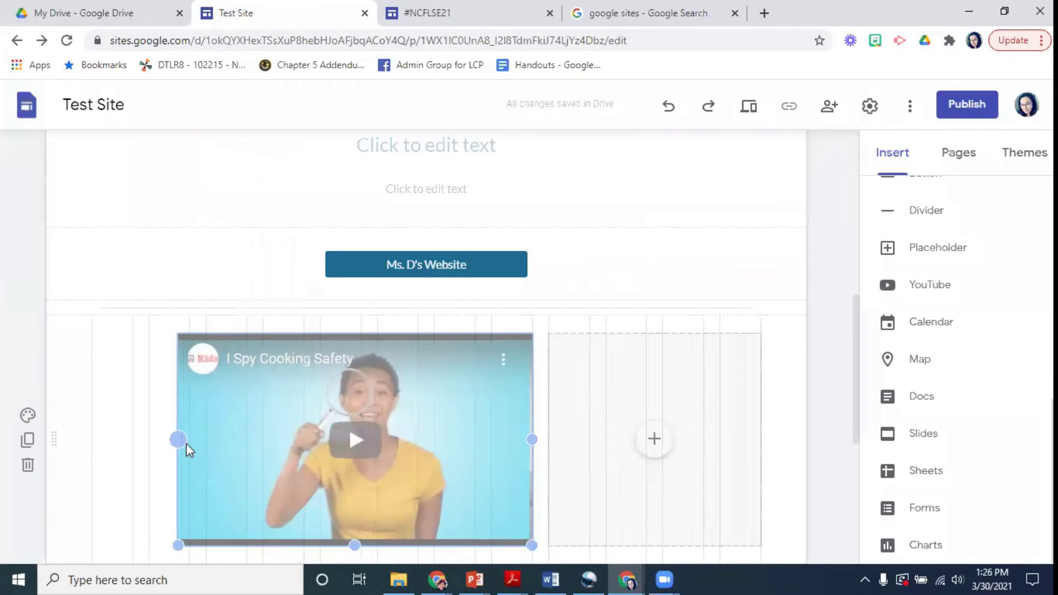
{"action": "left_click_drag", "start_coordinate": [342, 437], "coordinate": [300, 441]}
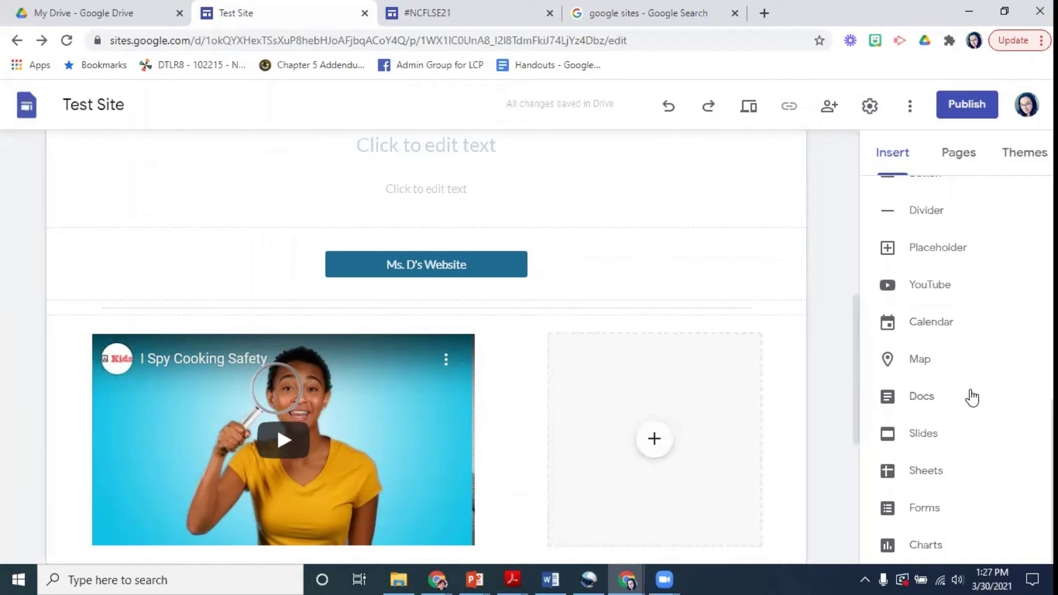
- Insert the "Fun Ideas with Google Sites" slide presentation and widen it to match the video above
{"action": "left_click", "coordinate": [922, 434]}
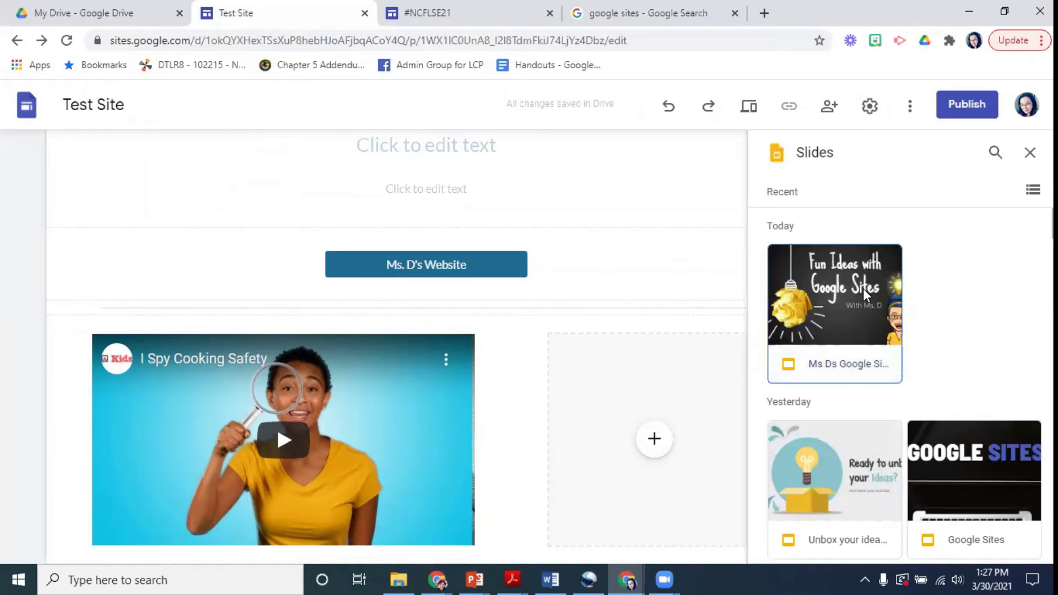
{"action": "left_click", "coordinate": [863, 289]}
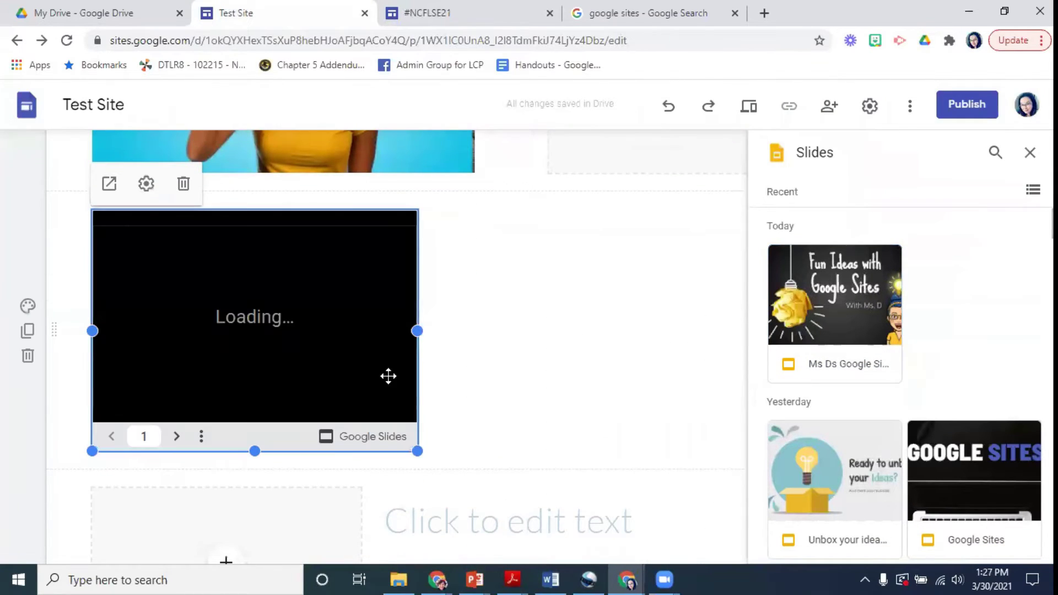
{"action": "left_click_drag", "start_coordinate": [417, 331], "coordinate": [475, 330]}
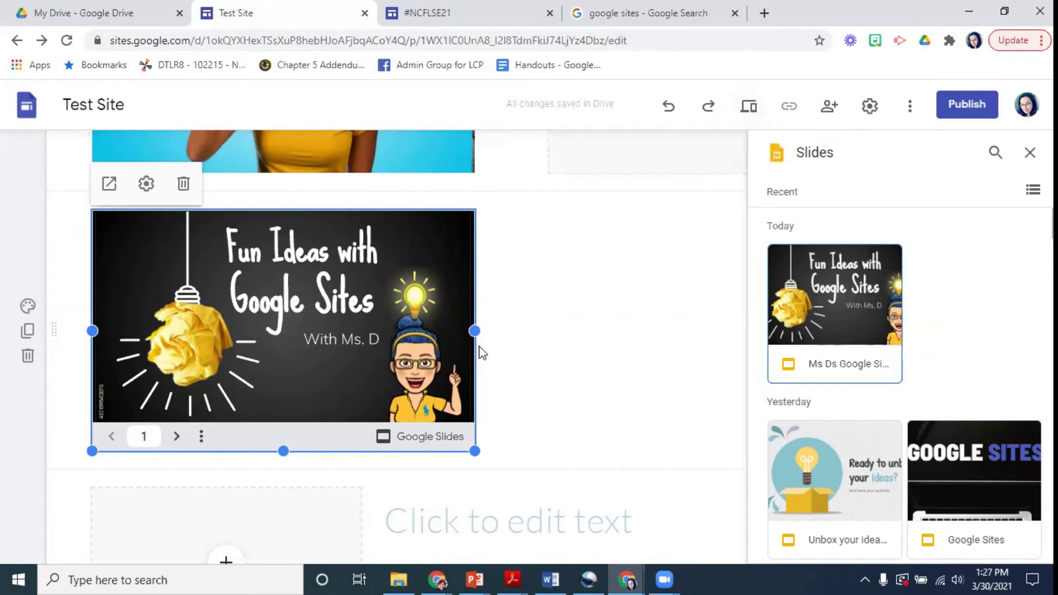
{"action": "scroll", "coordinate": [571, 361], "scroll_direction": "down", "scroll_amount": 2}
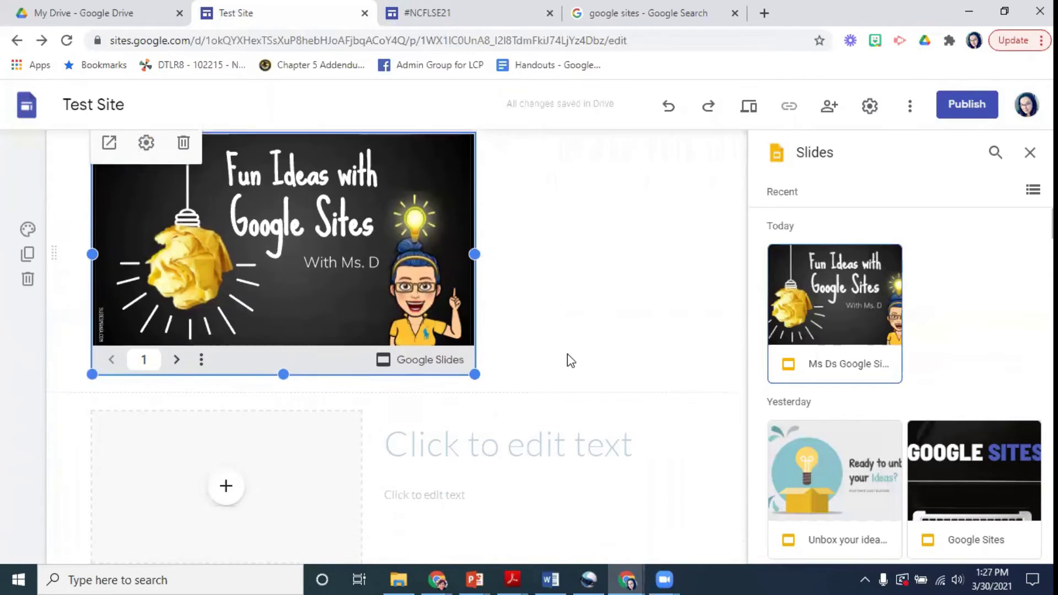
{"action": "scroll", "coordinate": [570, 361], "scroll_direction": "down", "scroll_amount": 3}
{"action": "scroll", "coordinate": [572, 366], "scroll_direction": "up", "scroll_amount": 3}
{"action": "scroll", "coordinate": [590, 373], "scroll_direction": "down", "scroll_amount": 6}
{"action": "scroll", "coordinate": [592, 358], "scroll_direction": "up", "scroll_amount": 1}
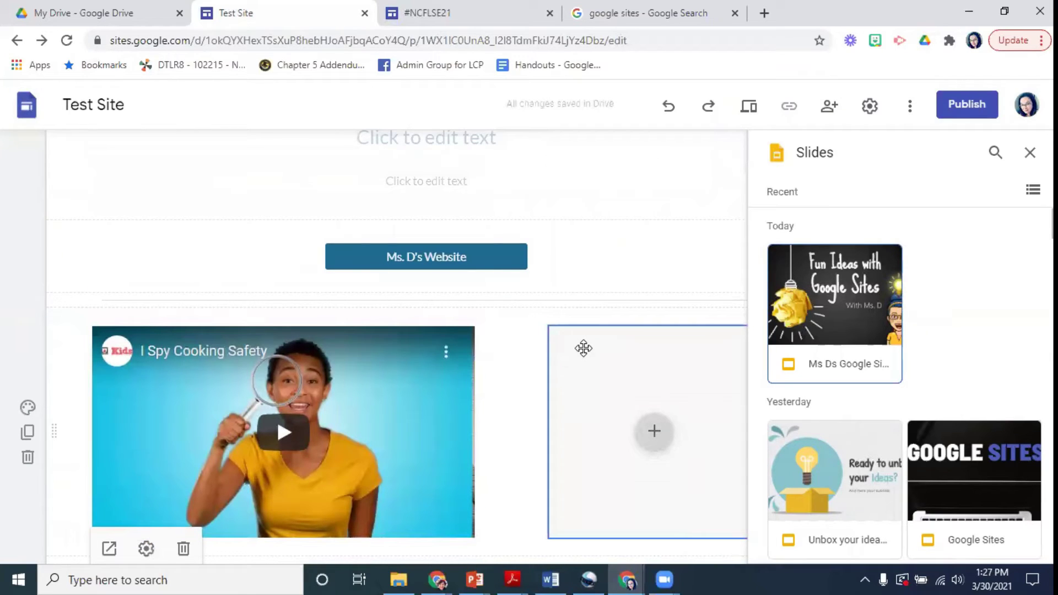
- Close the Slides picker and look over the video and presentation placed on the page
{"action": "scroll", "coordinate": [534, 276], "scroll_direction": "down", "scroll_amount": 2}
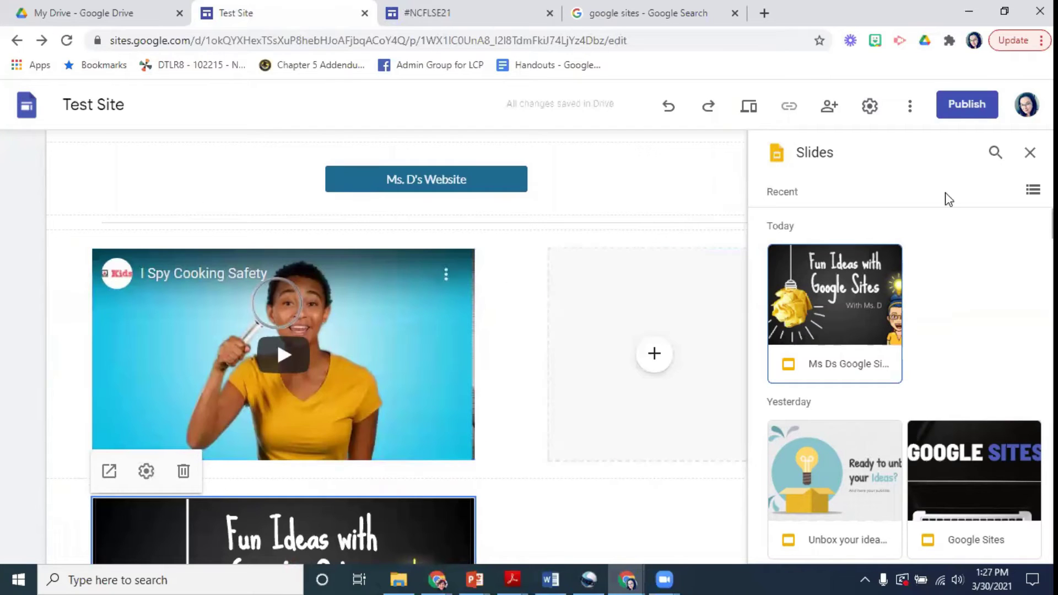
{"action": "left_click", "coordinate": [1028, 154]}
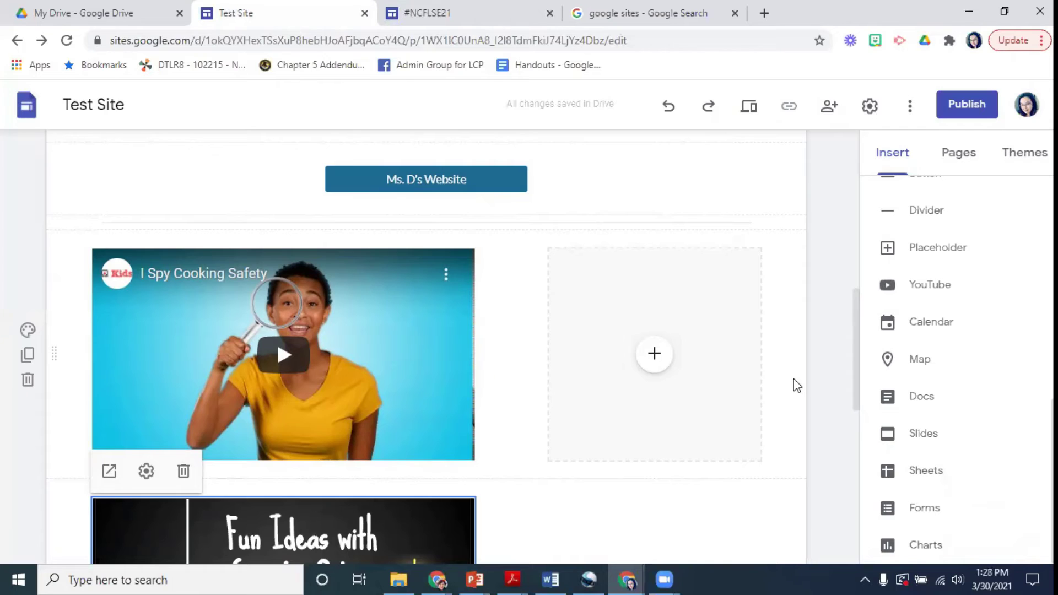
{"action": "scroll", "coordinate": [794, 386], "scroll_direction": "up", "scroll_amount": 5}
{"action": "scroll", "coordinate": [816, 382], "scroll_direction": "down", "scroll_amount": 7}
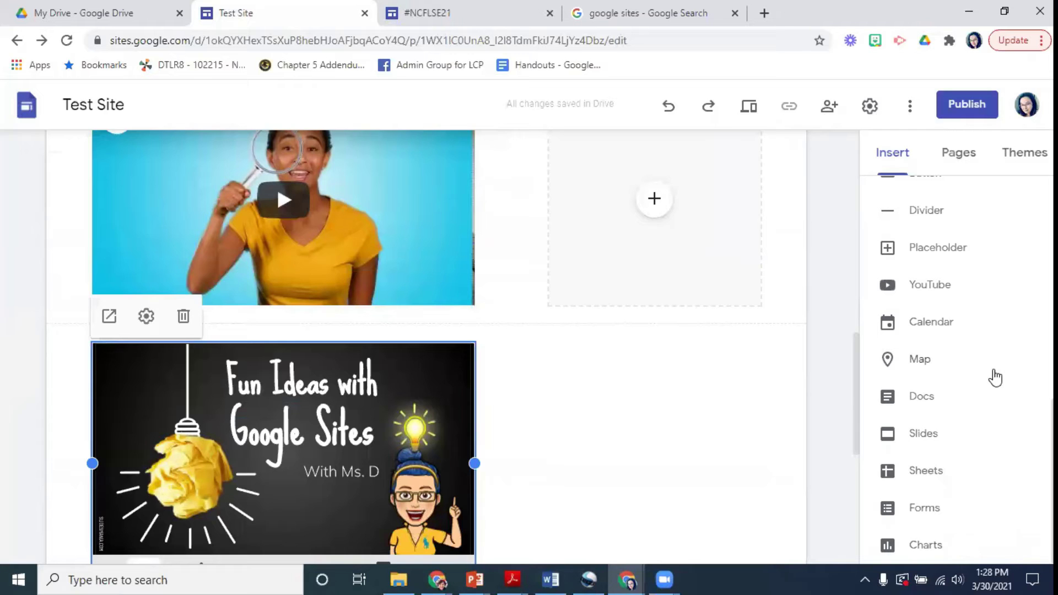
- Try the untitled page as the site's homepage, open that page, and make Home the homepage again
{"action": "left_click", "coordinate": [972, 157]}
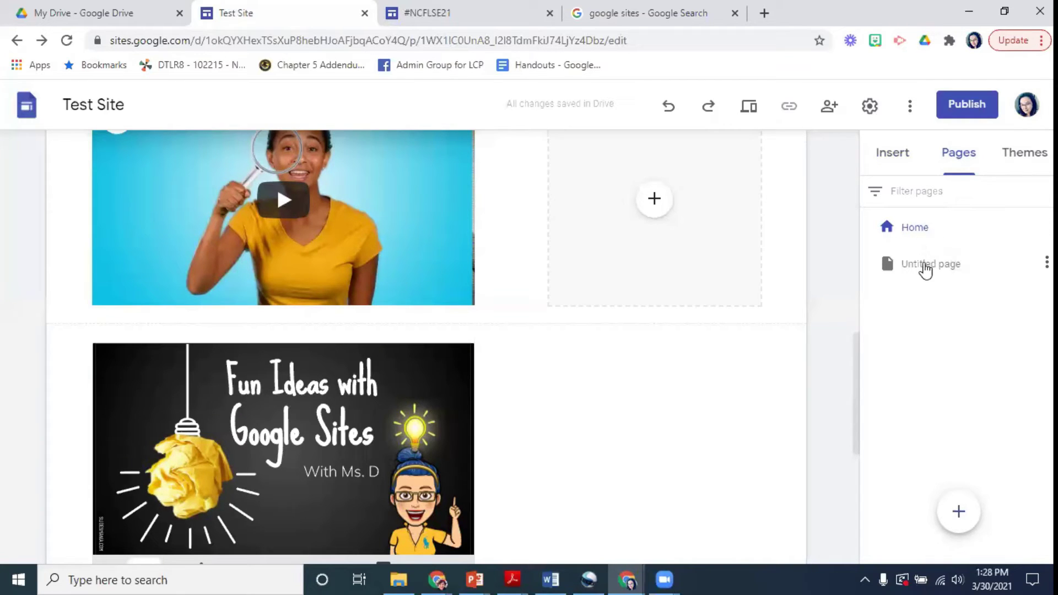
{"action": "left_click", "coordinate": [1046, 262]}
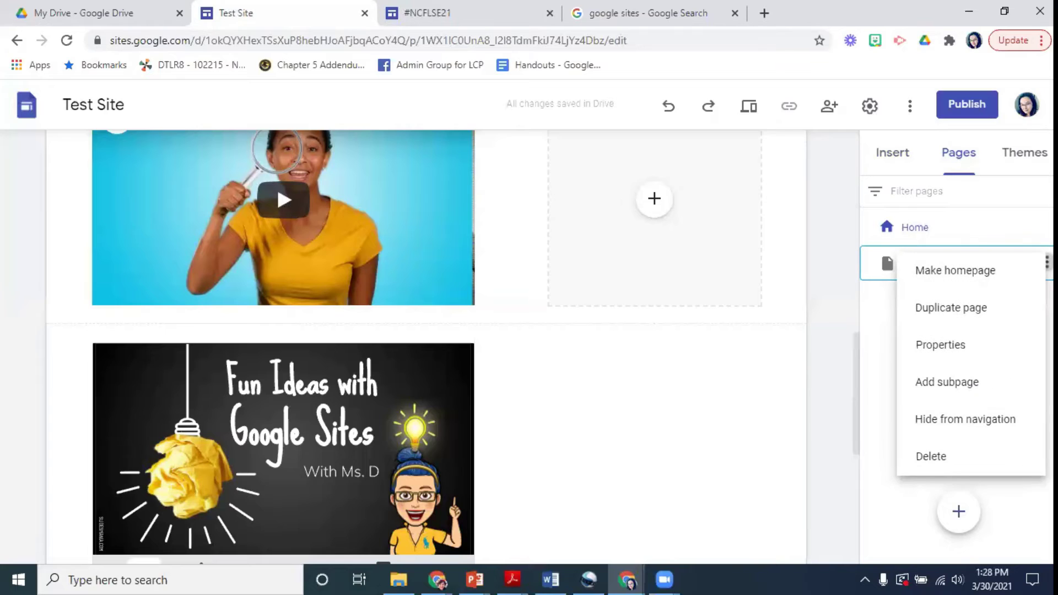
{"action": "left_click", "coordinate": [972, 279]}
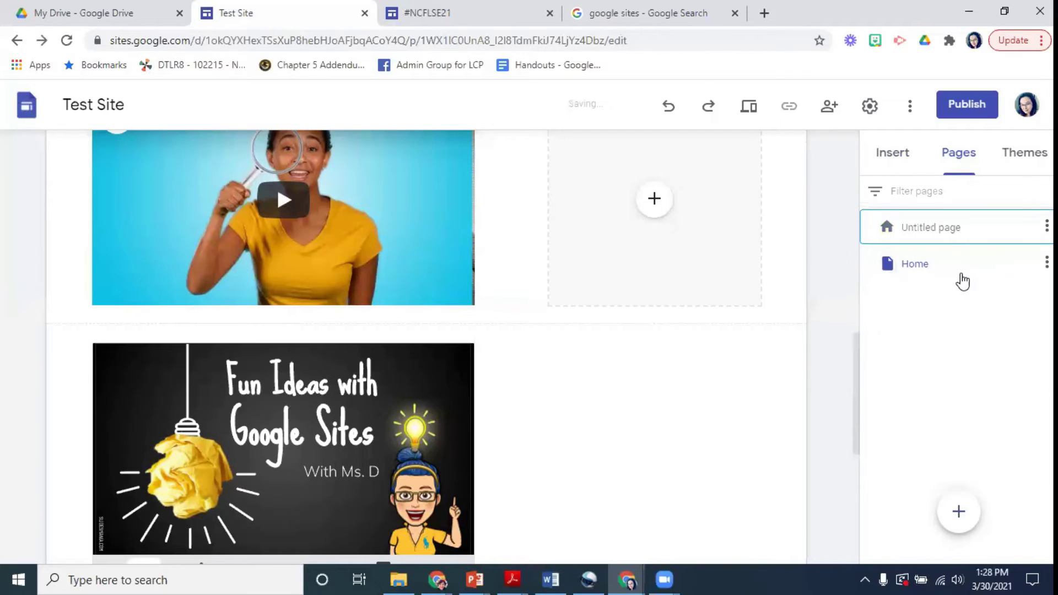
{"action": "left_click", "coordinate": [940, 234]}
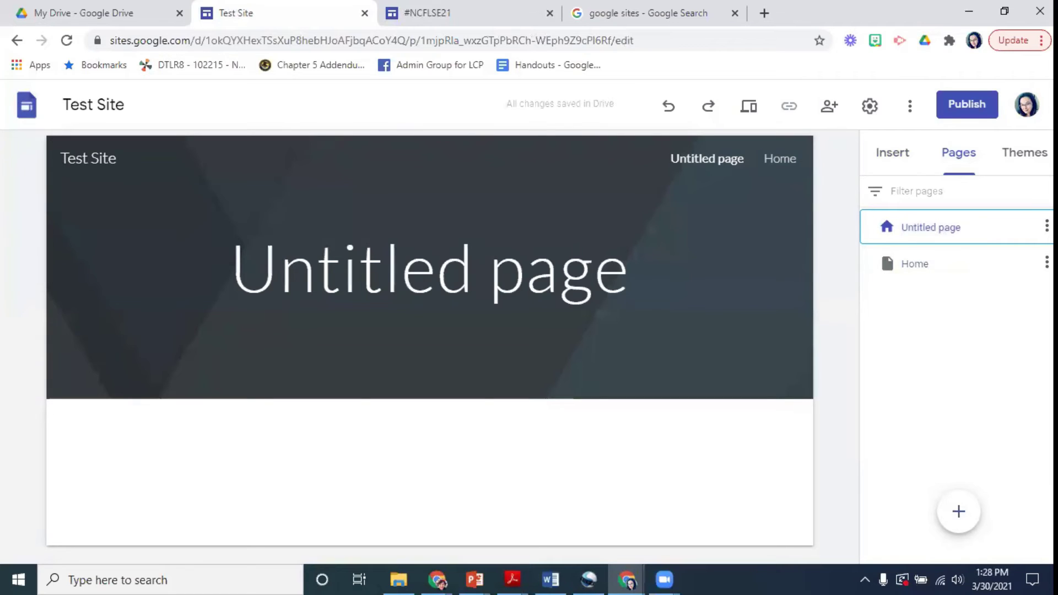
{"action": "left_click", "coordinate": [1046, 264]}
{"action": "left_click", "coordinate": [989, 271]}
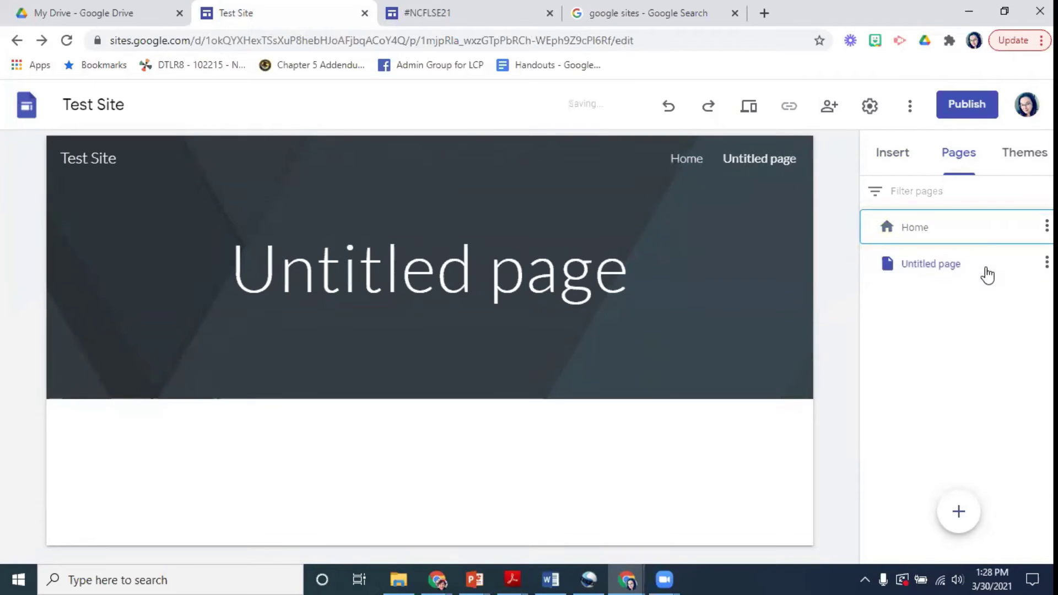
- Add a new page named "Test" to the site
{"action": "mouse_move", "coordinate": [961, 510]}
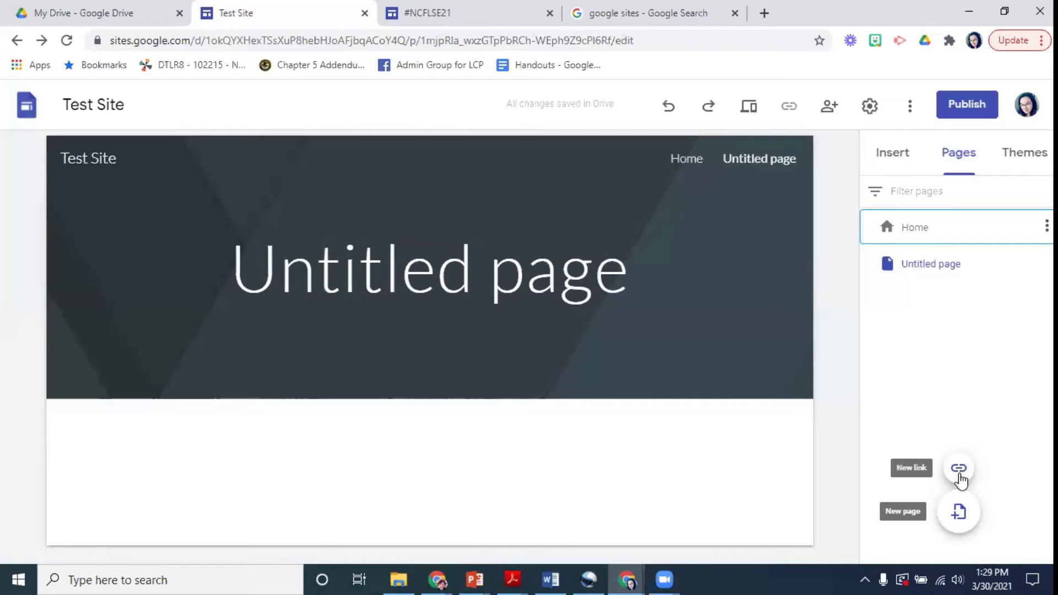
{"action": "left_click", "coordinate": [959, 512]}
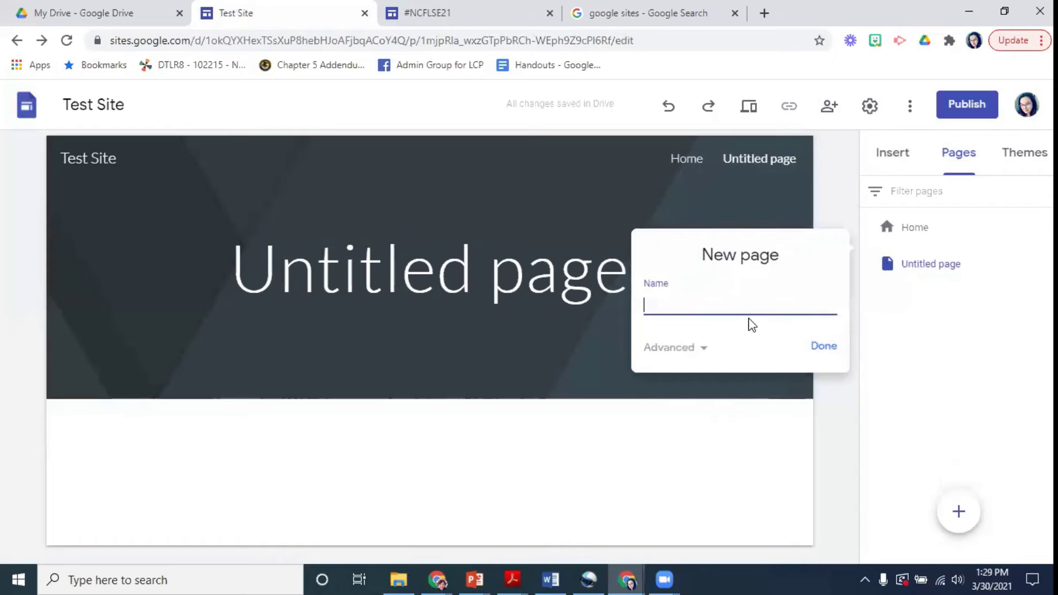
{"action": "type", "text": "Test"}
{"action": "left_click", "coordinate": [827, 347]}
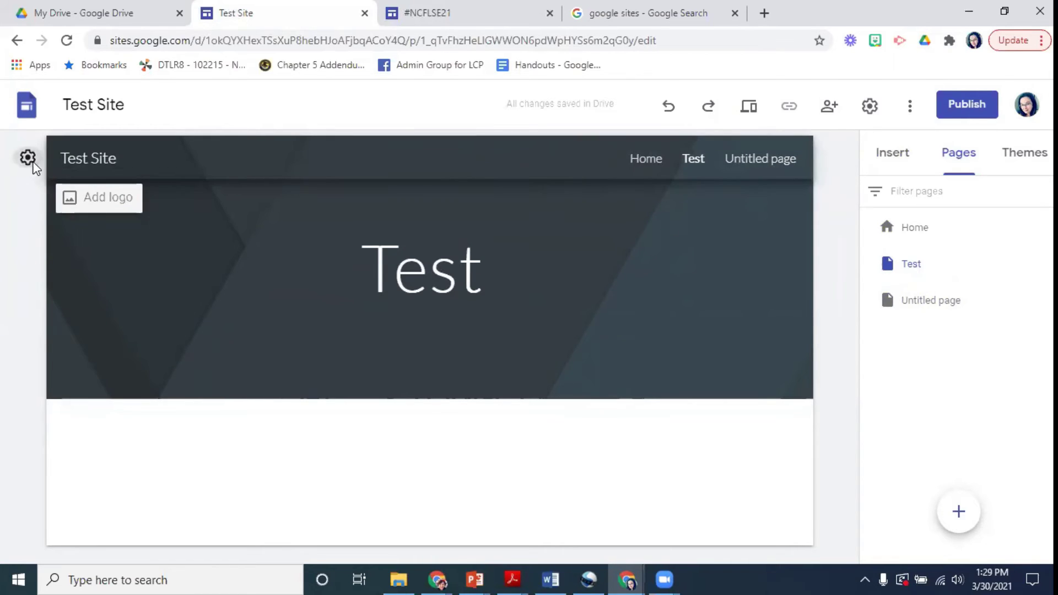
- Set the site's navigation mode to Side and check the page list in the collapsible side menu
{"action": "left_click", "coordinate": [28, 158]}
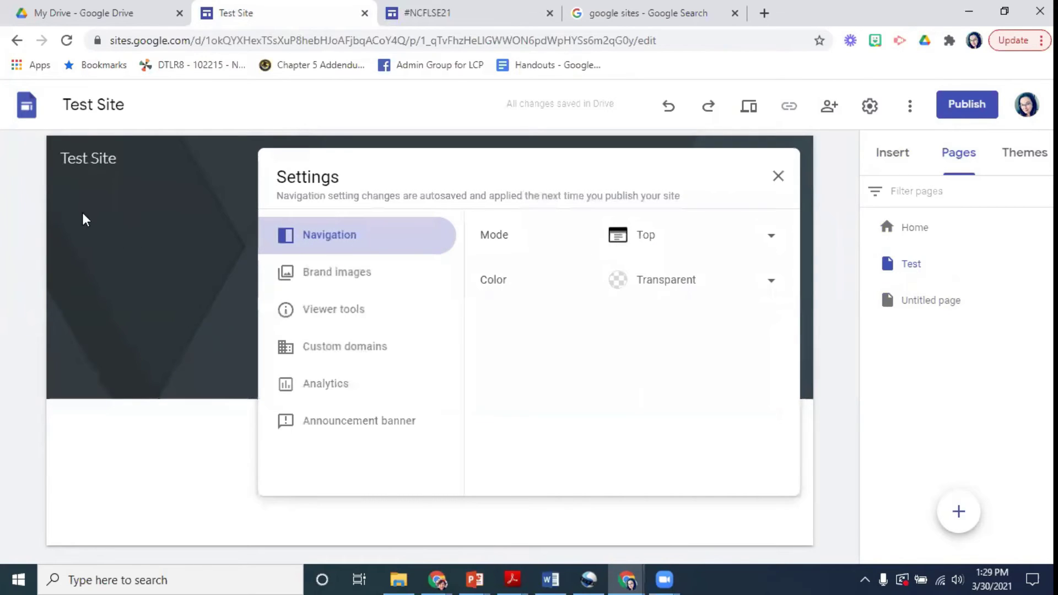
{"action": "left_click", "coordinate": [654, 243]}
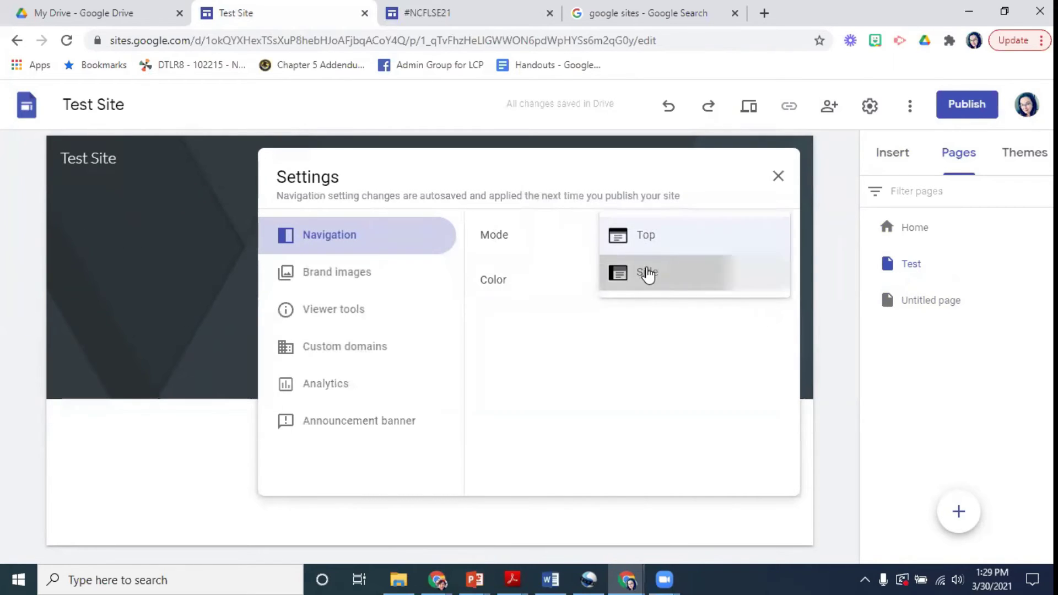
{"action": "left_click", "coordinate": [647, 274]}
{"action": "left_click", "coordinate": [779, 176]}
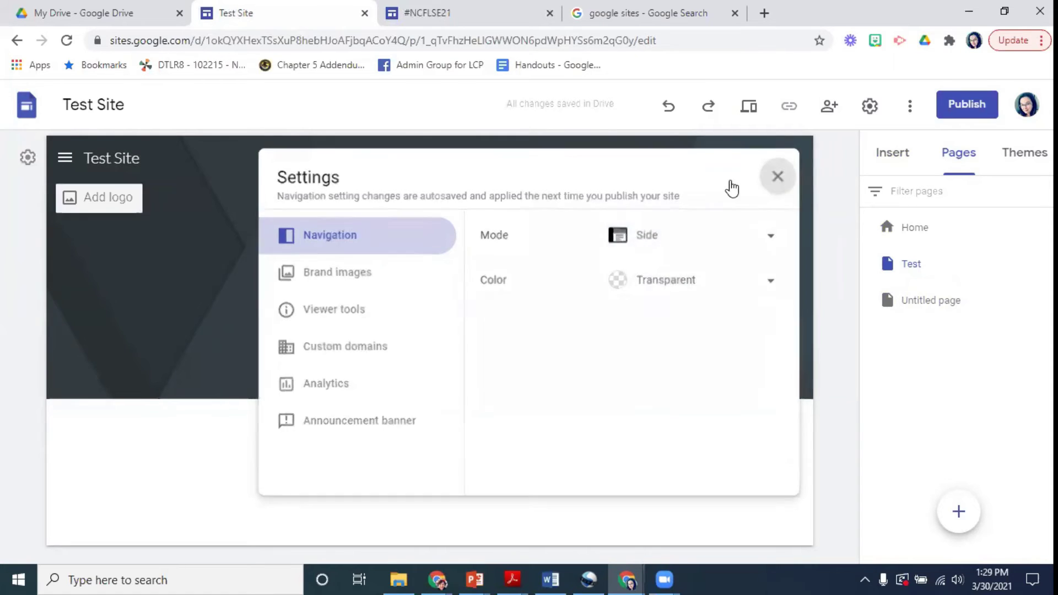
{"action": "left_click", "coordinate": [65, 158]}
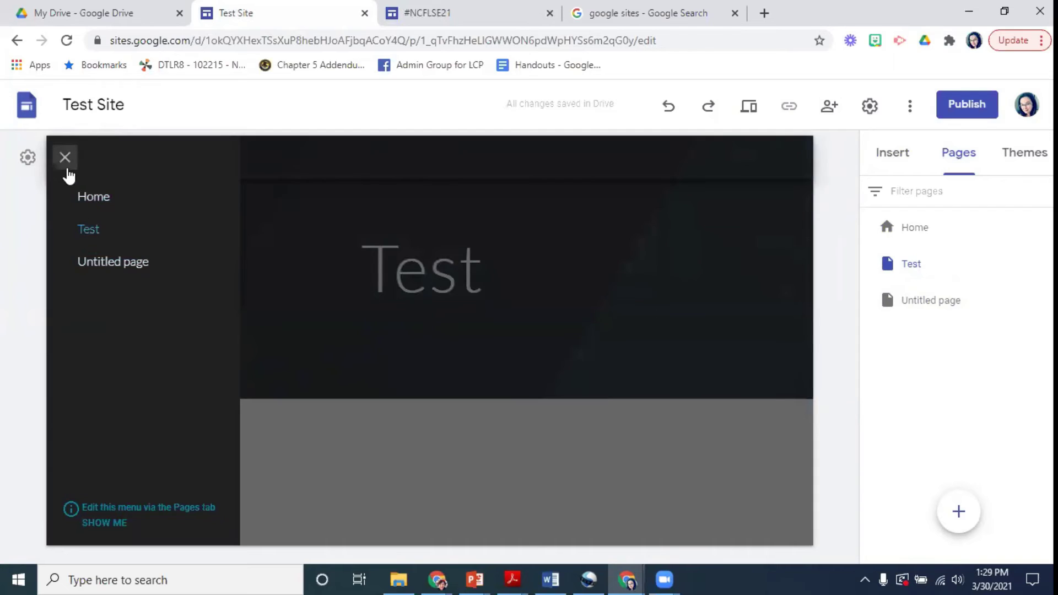
{"action": "left_click", "coordinate": [66, 167]}
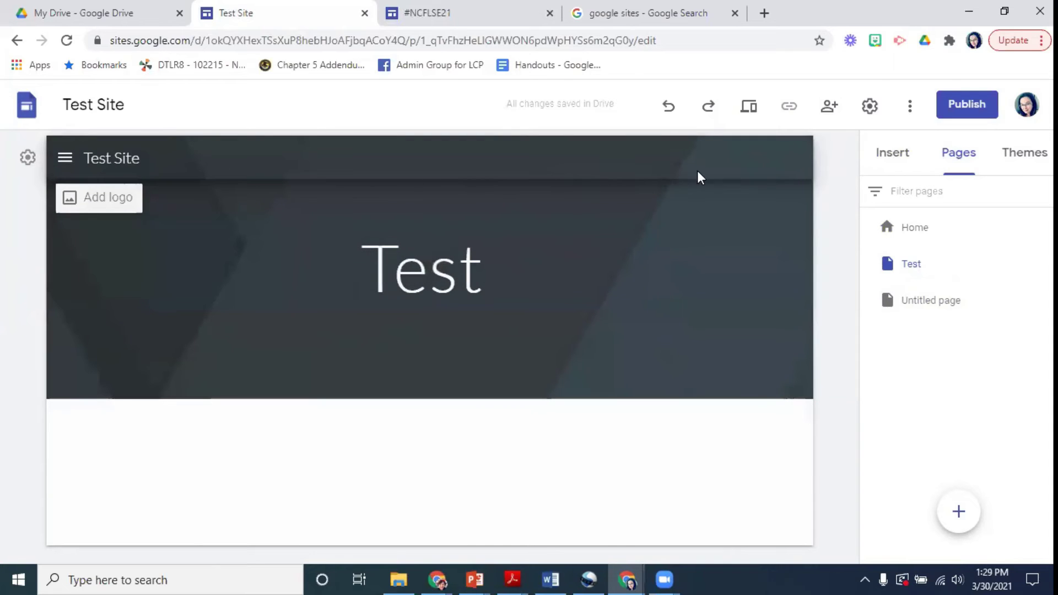
- Open the untitled page's options, and open the Ms. D's Virtual PD site to view its page list as an example
{"action": "mouse_move", "coordinate": [950, 300]}
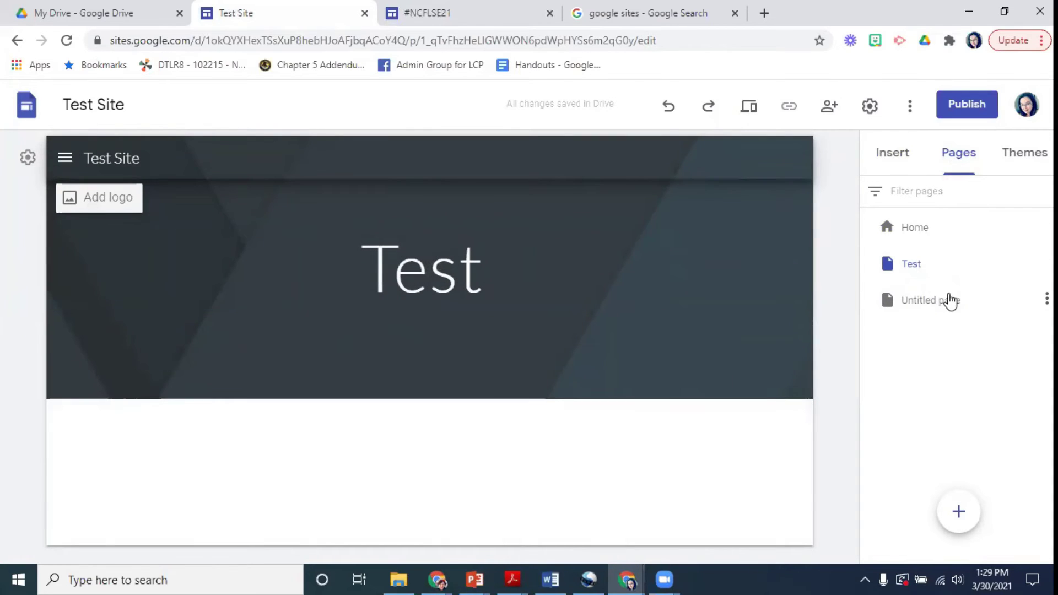
{"action": "left_click", "coordinate": [1046, 299]}
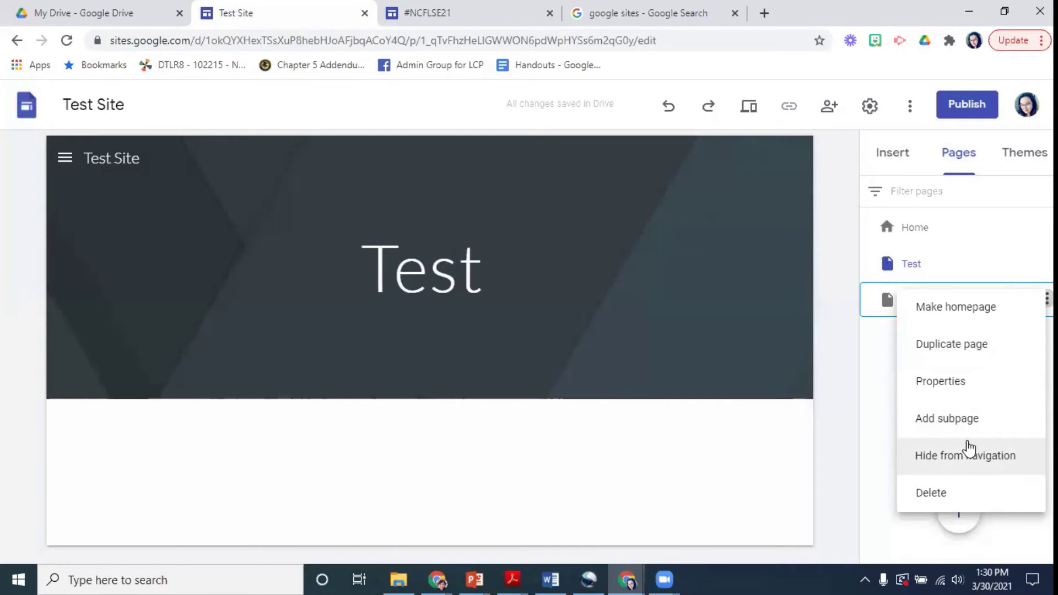
{"action": "left_click", "coordinate": [470, 21]}
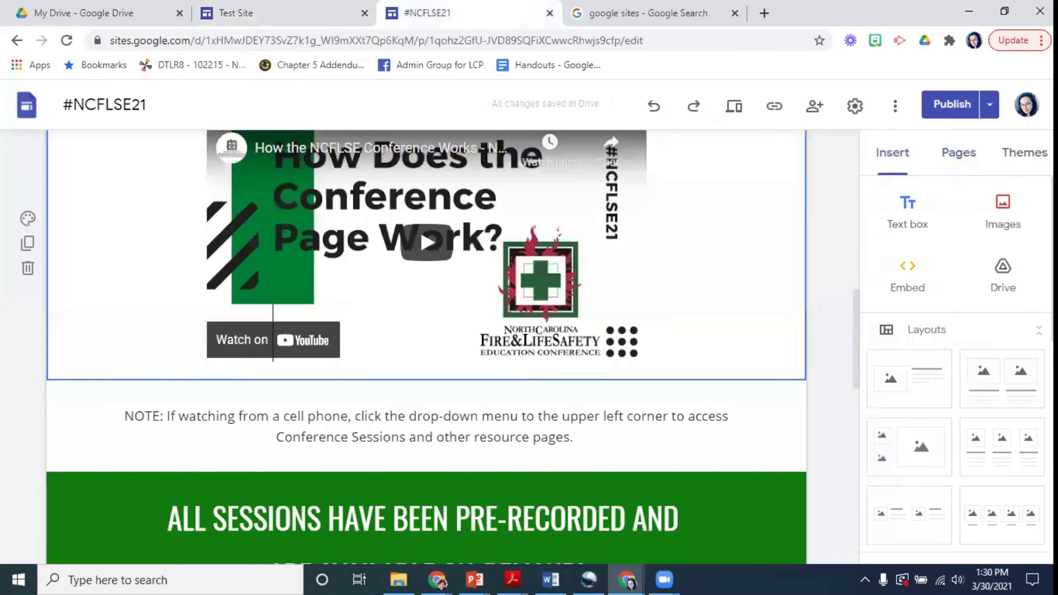
{"action": "left_click", "coordinate": [20, 110]}
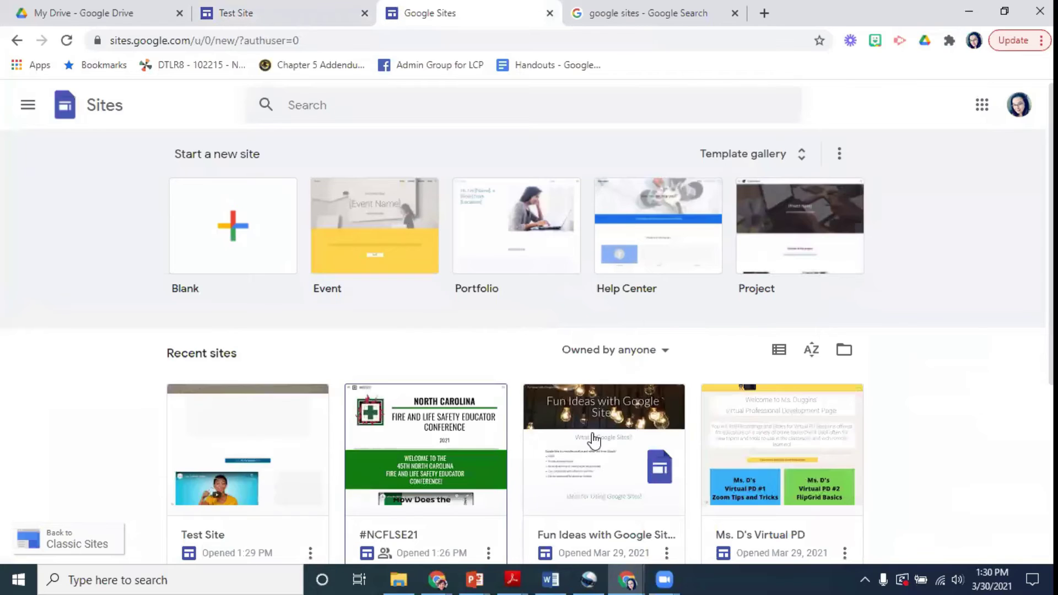
{"action": "left_click", "coordinate": [716, 435]}
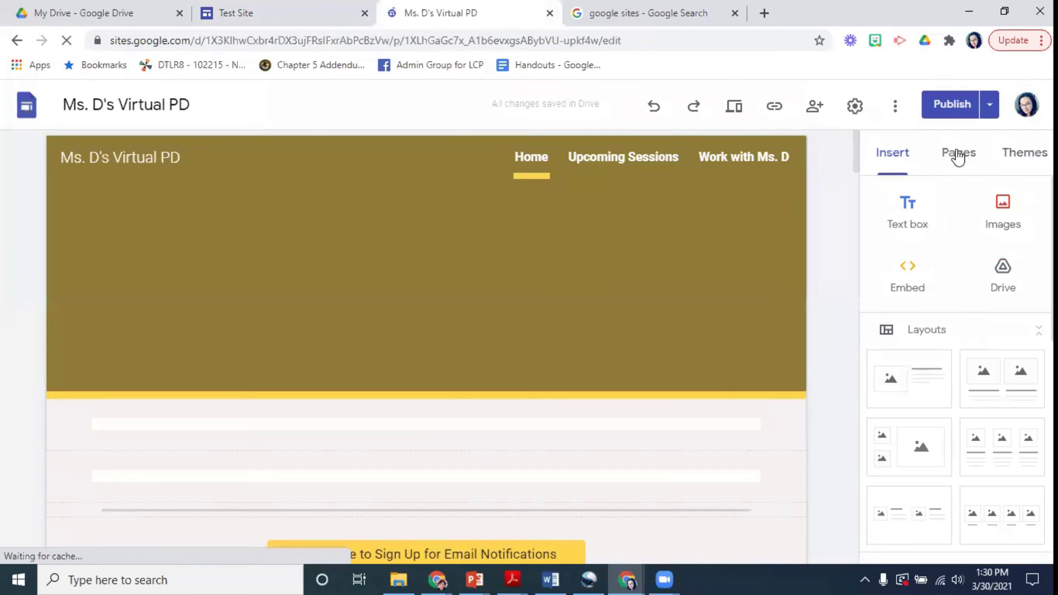
{"action": "left_click", "coordinate": [958, 154]}
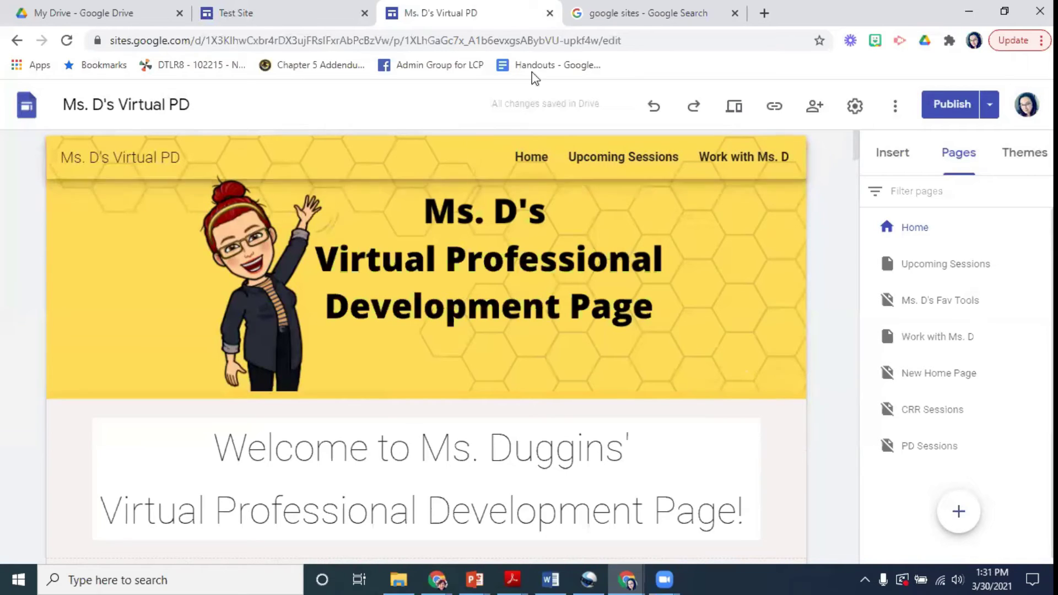
- Return to the Test Site and hide the untitled page from the navigation
{"action": "left_click", "coordinate": [286, 12]}
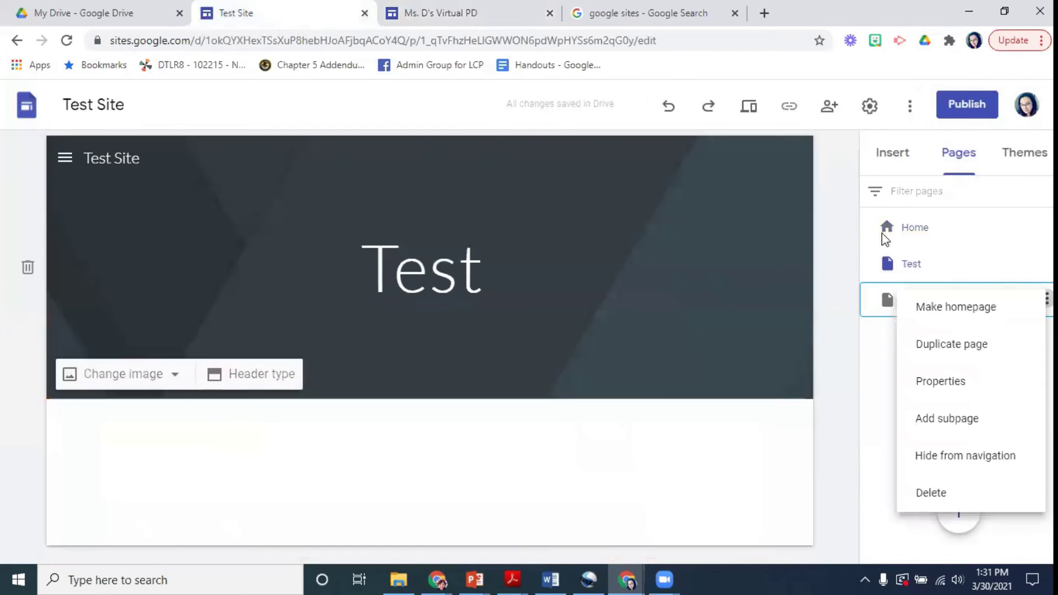
{"action": "left_click", "coordinate": [992, 461]}
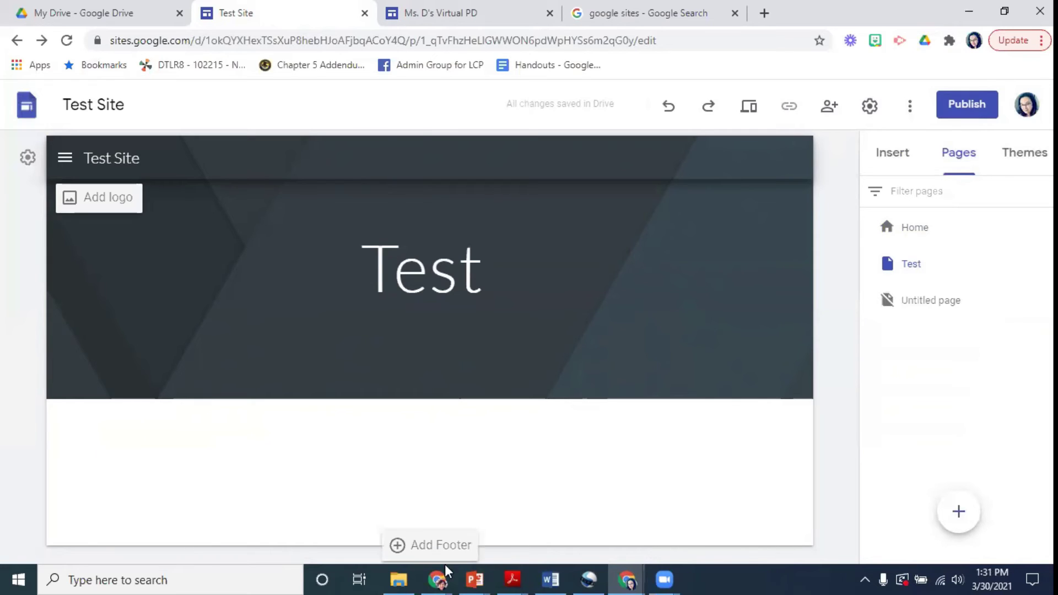
- Apply the Diplomat theme to the site with its dark red colour
{"action": "left_click", "coordinate": [1021, 159]}
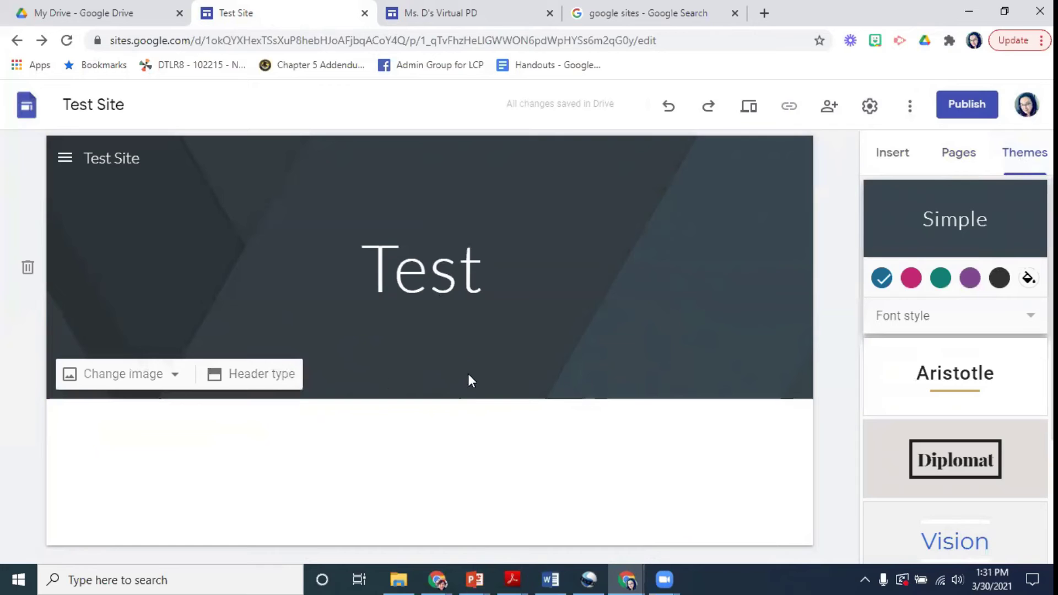
{"action": "scroll", "coordinate": [871, 372], "scroll_direction": "down", "scroll_amount": 3}
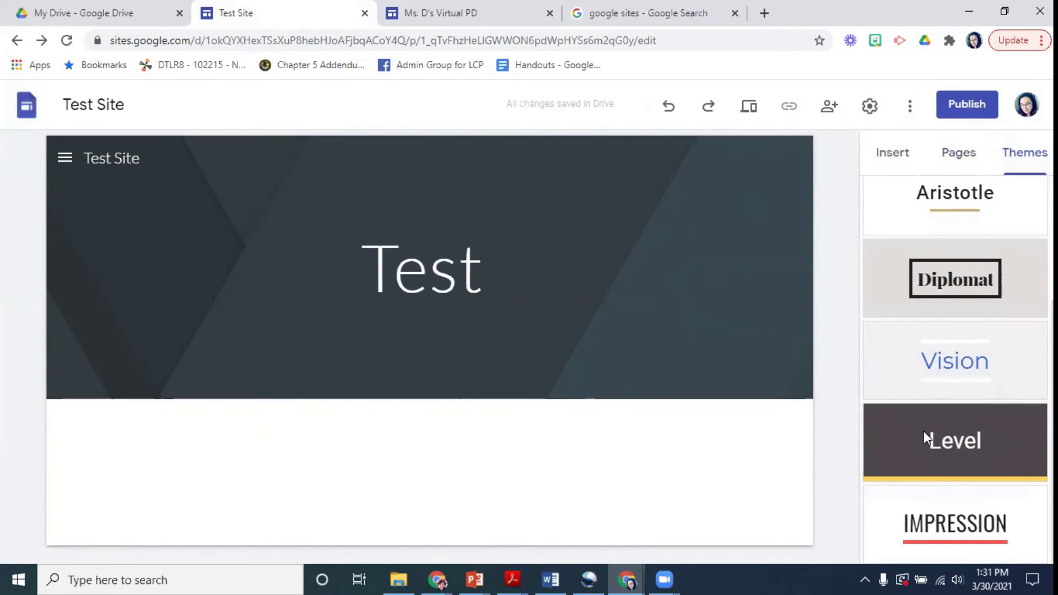
{"action": "scroll", "coordinate": [938, 437], "scroll_direction": "up", "scroll_amount": 1}
{"action": "scroll", "coordinate": [937, 438], "scroll_direction": "down", "scroll_amount": 1}
{"action": "left_click", "coordinate": [955, 283]}
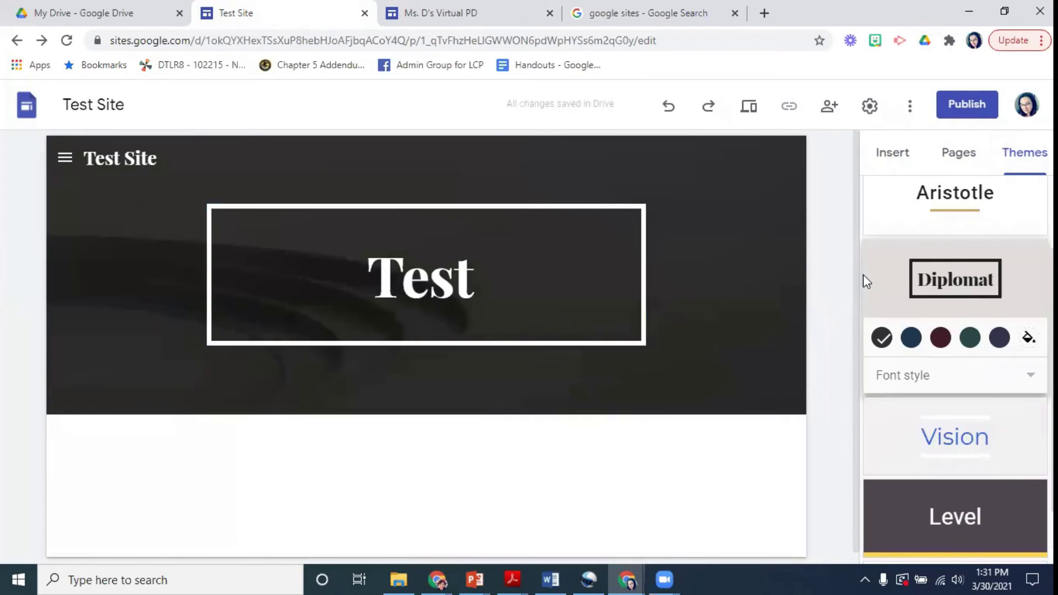
{"action": "left_click", "coordinate": [937, 341]}
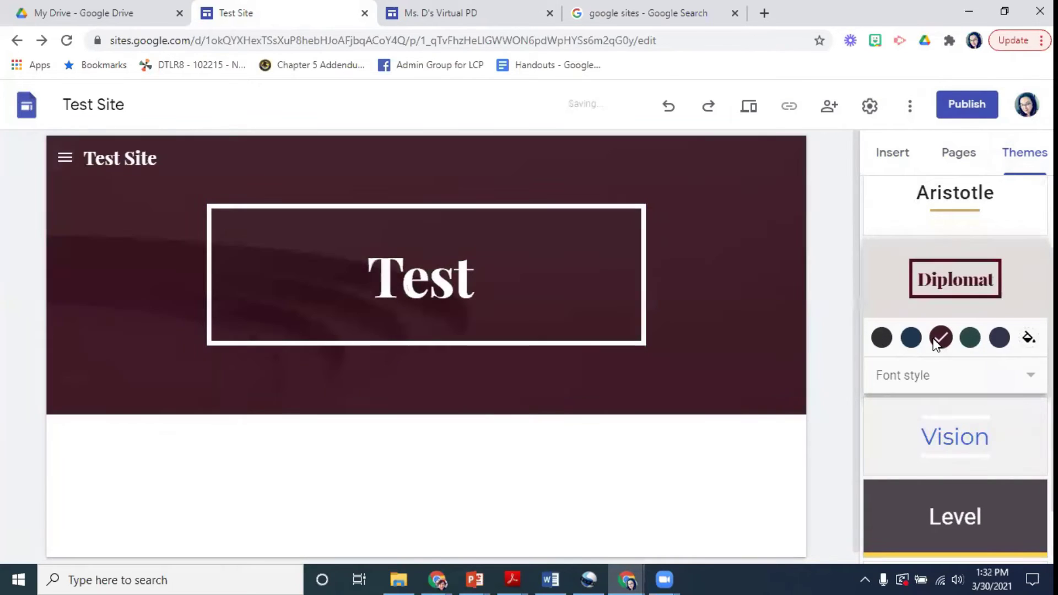
- Try custom colours for the Diplomat theme, first yellow #fff400 and then blue #0048ff, and adjust the blue to #0056ff
{"action": "left_click", "coordinate": [1027, 338]}
{"action": "left_click_drag", "start_coordinate": [876, 432], "coordinate": [899, 429]}
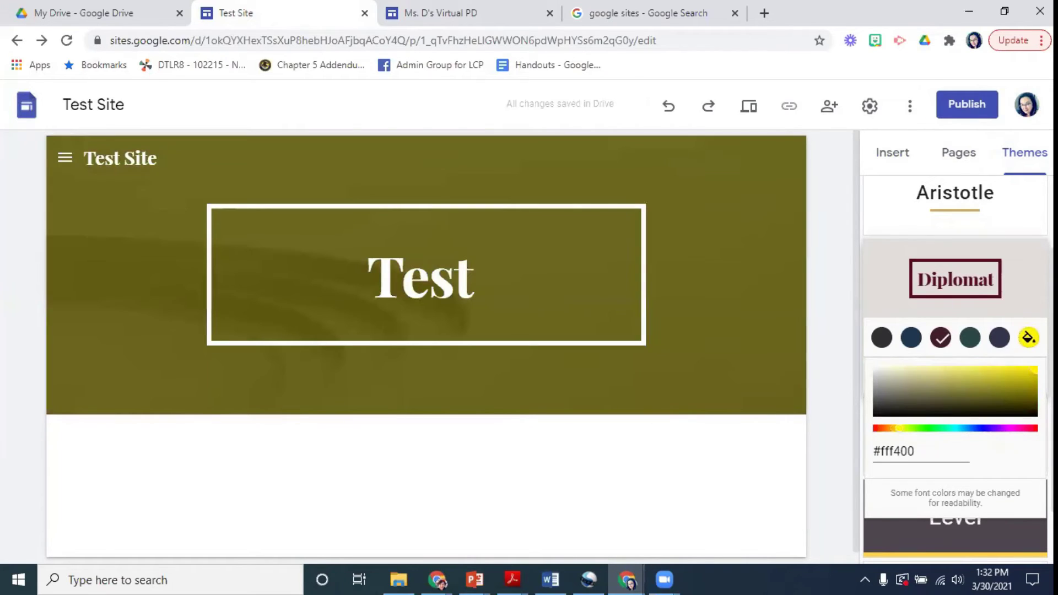
{"action": "left_click", "coordinate": [975, 429]}
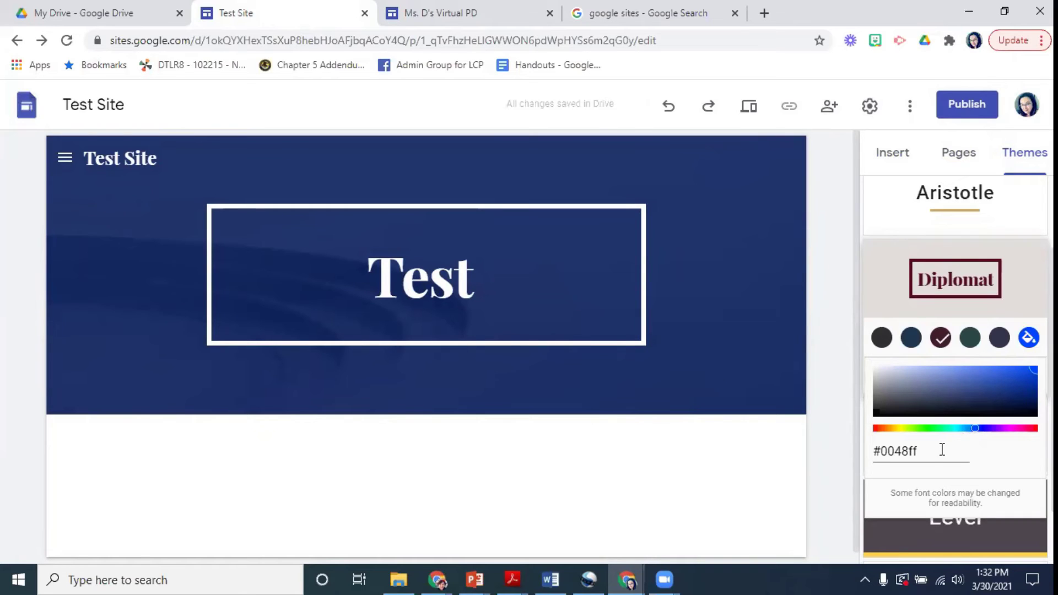
{"action": "left_click_drag", "start_coordinate": [930, 450], "coordinate": [869, 461]}
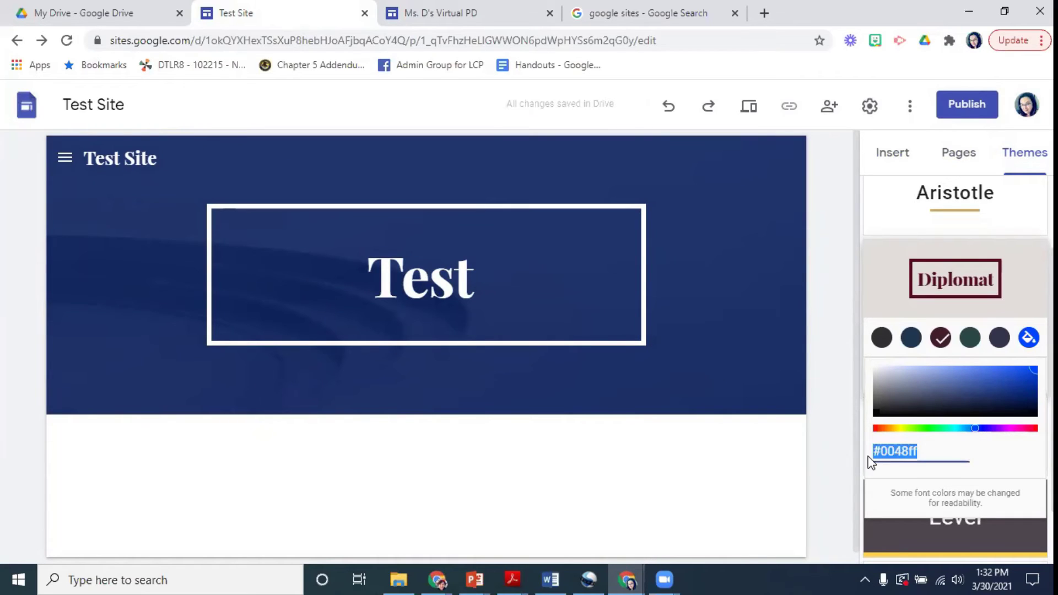
{"action": "left_click", "coordinate": [933, 448]}
{"action": "double_click", "coordinate": [904, 451]}
{"action": "left_click", "coordinate": [974, 427]}
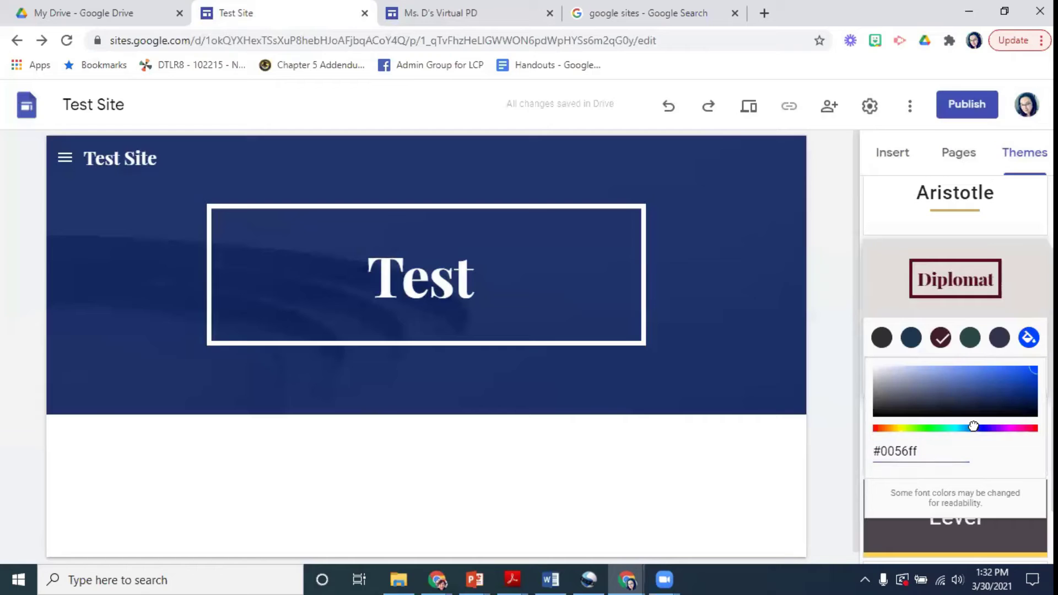
- Adjust the hue and shade of the Diplomat theme's custom colour to dark blue #1c1cbd
{"action": "left_click_drag", "start_coordinate": [974, 427], "coordinate": [1016, 428]}
{"action": "left_click_drag", "start_coordinate": [1034, 371], "coordinate": [953, 385]}
{"action": "left_click_drag", "start_coordinate": [1023, 429], "coordinate": [982, 428]}
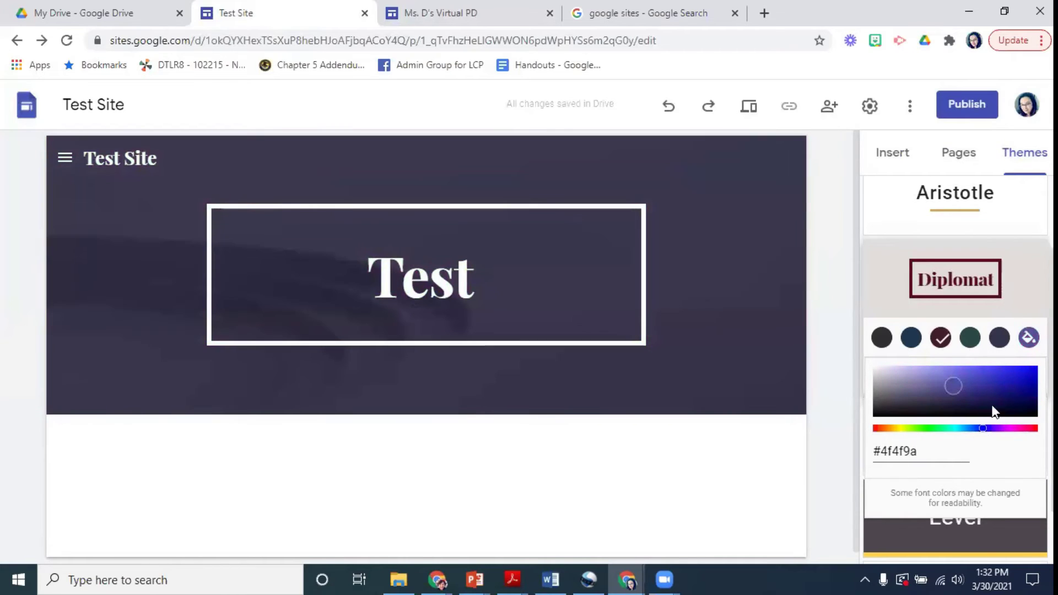
{"action": "left_click_drag", "start_coordinate": [960, 385], "coordinate": [1013, 378]}
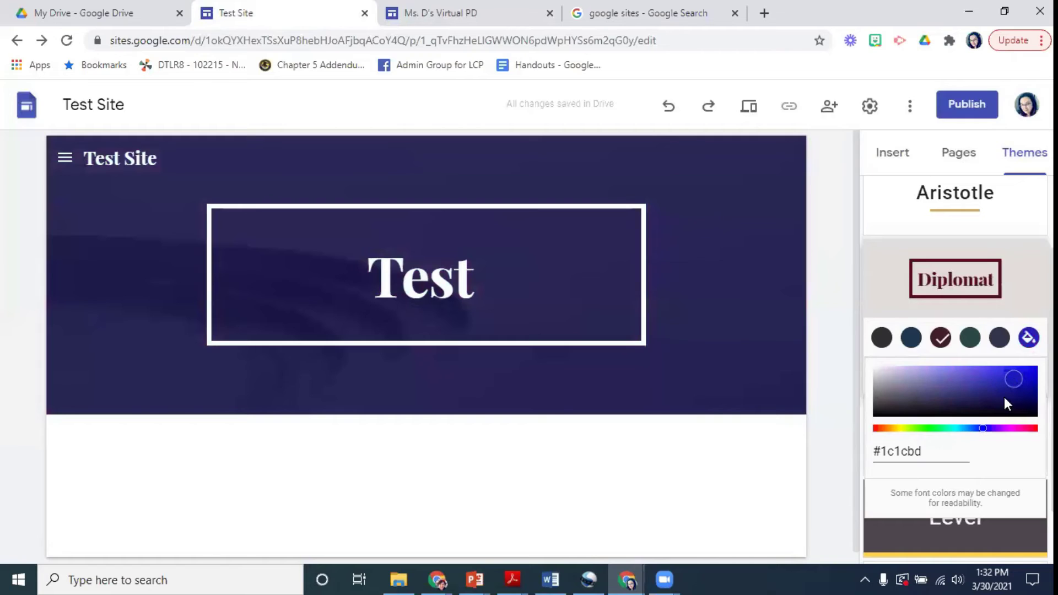
- Apply the Level theme to the site
{"action": "scroll", "coordinate": [1004, 396], "scroll_direction": "down", "scroll_amount": 1}
{"action": "left_click", "coordinate": [993, 473]}
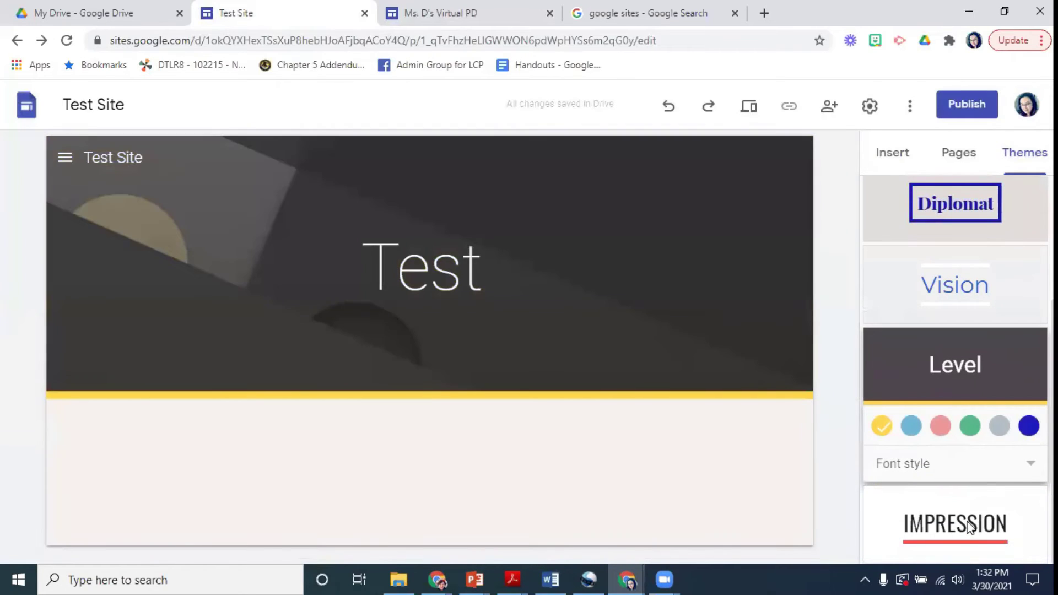
- Apply the Impression theme to the site
{"action": "left_click", "coordinate": [970, 526]}
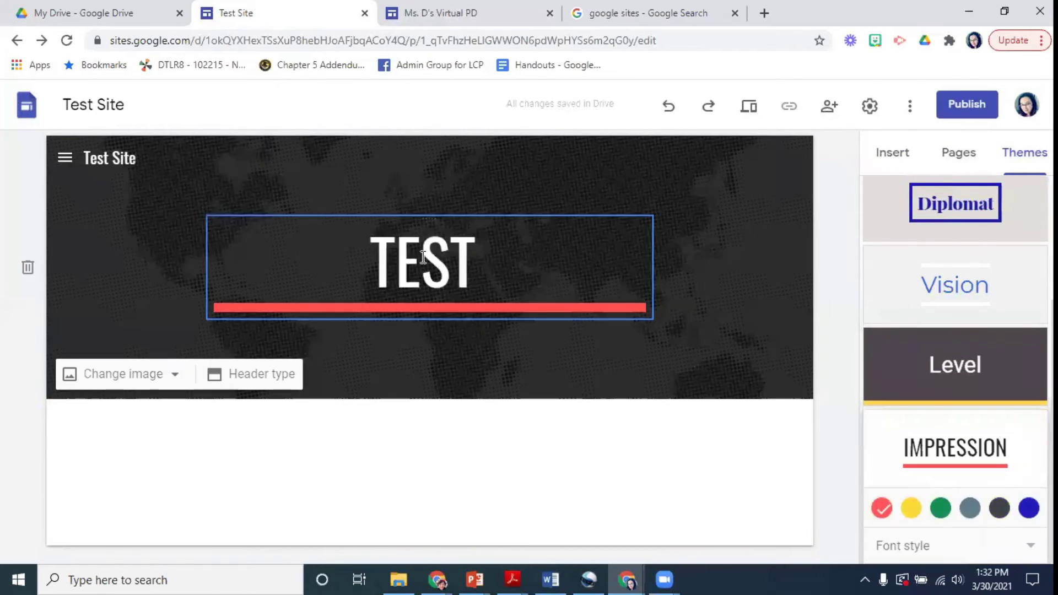
- Browse the fonts available for the Test page's header title, leaving the title's font as it is
{"action": "left_click", "coordinate": [436, 262]}
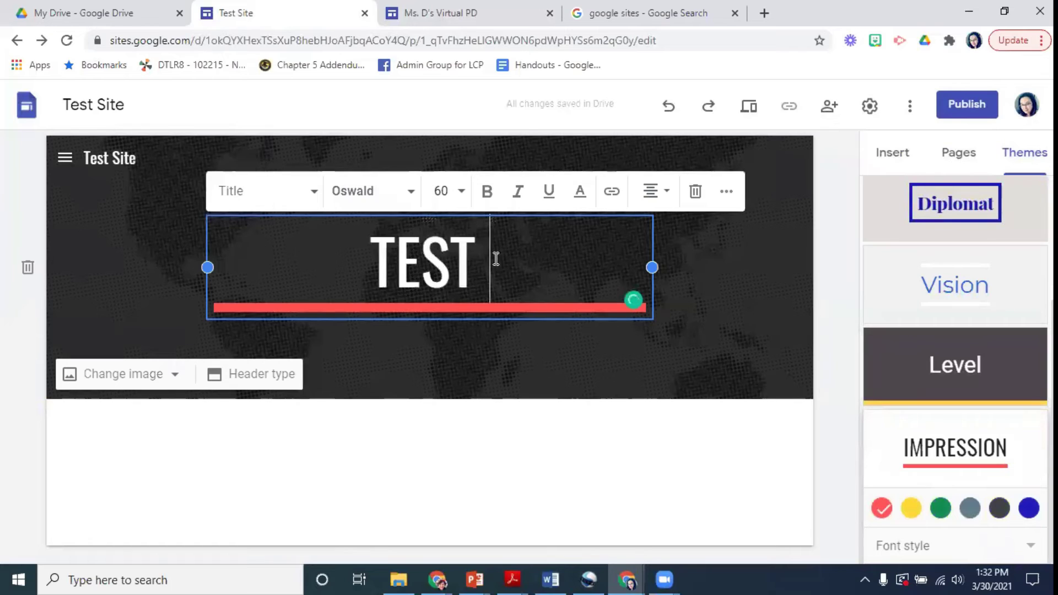
{"action": "left_click_drag", "start_coordinate": [493, 260], "coordinate": [305, 259]}
{"action": "left_click", "coordinate": [496, 264]}
{"action": "left_click", "coordinate": [391, 207]}
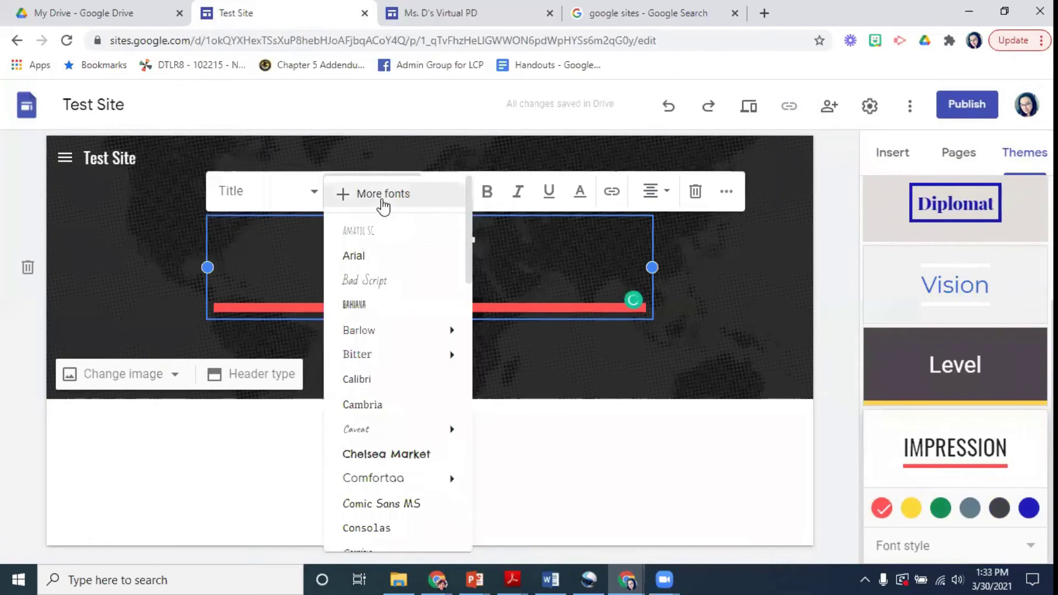
{"action": "scroll", "coordinate": [389, 526], "scroll_direction": "down", "scroll_amount": 10}
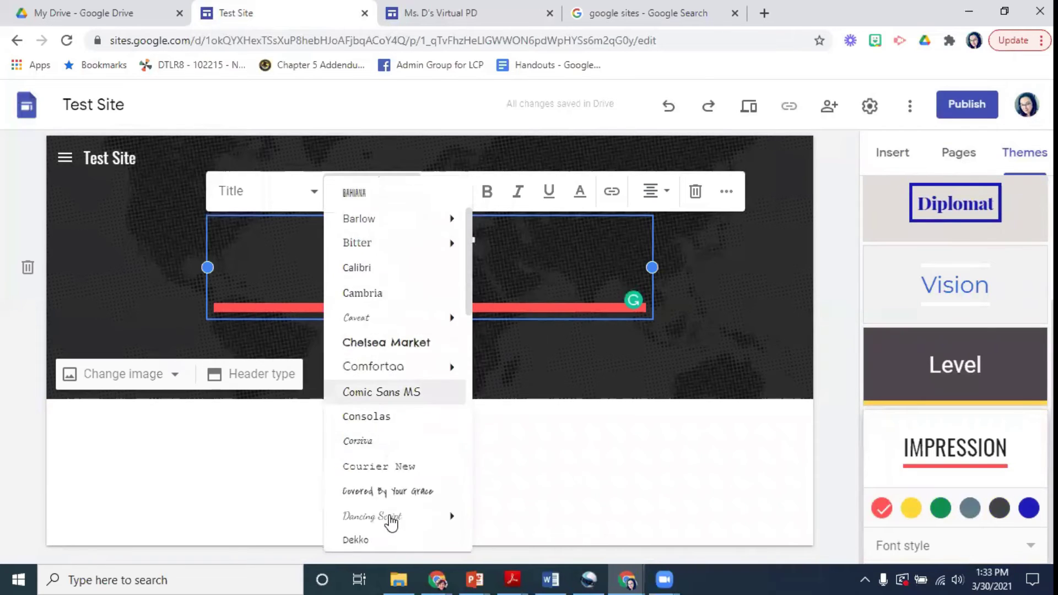
{"action": "mouse_move", "coordinate": [391, 494]}
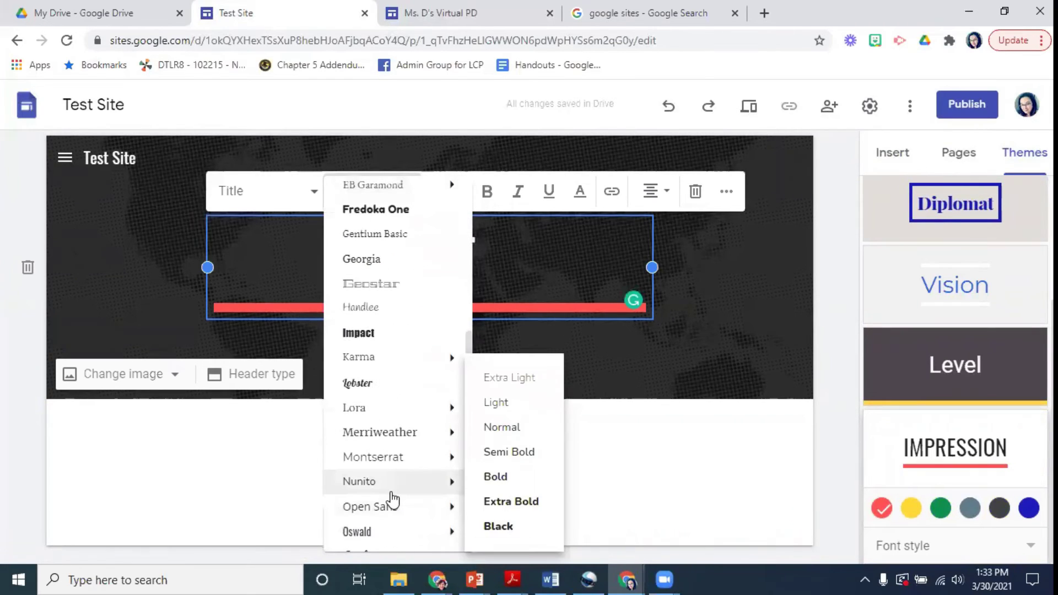
{"action": "scroll", "coordinate": [413, 494], "scroll_direction": "down", "scroll_amount": 5}
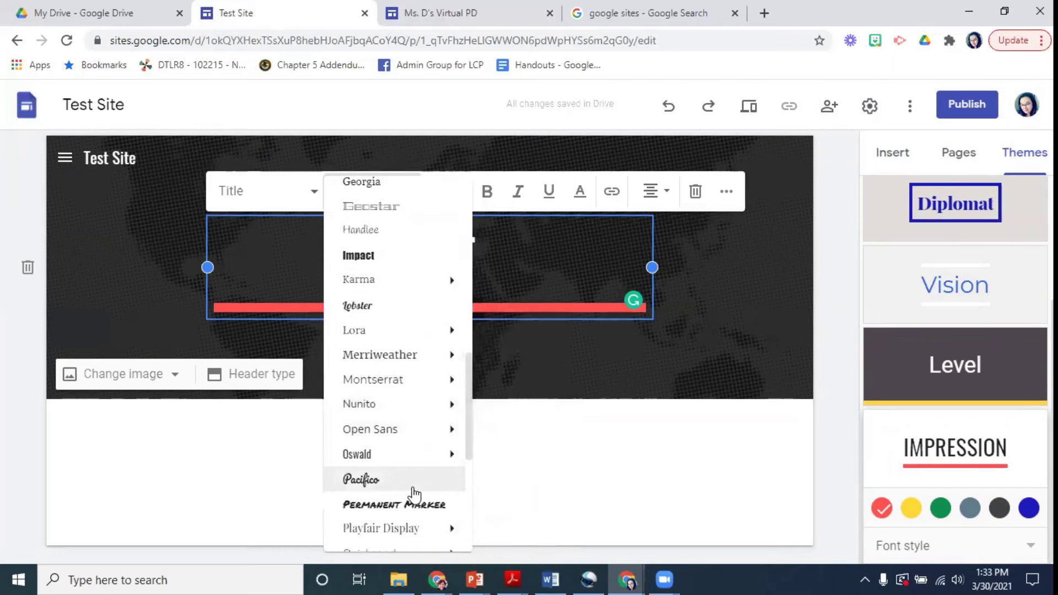
{"action": "scroll", "coordinate": [413, 492], "scroll_direction": "down", "scroll_amount": 2}
{"action": "scroll", "coordinate": [402, 469], "scroll_direction": "up", "scroll_amount": 12}
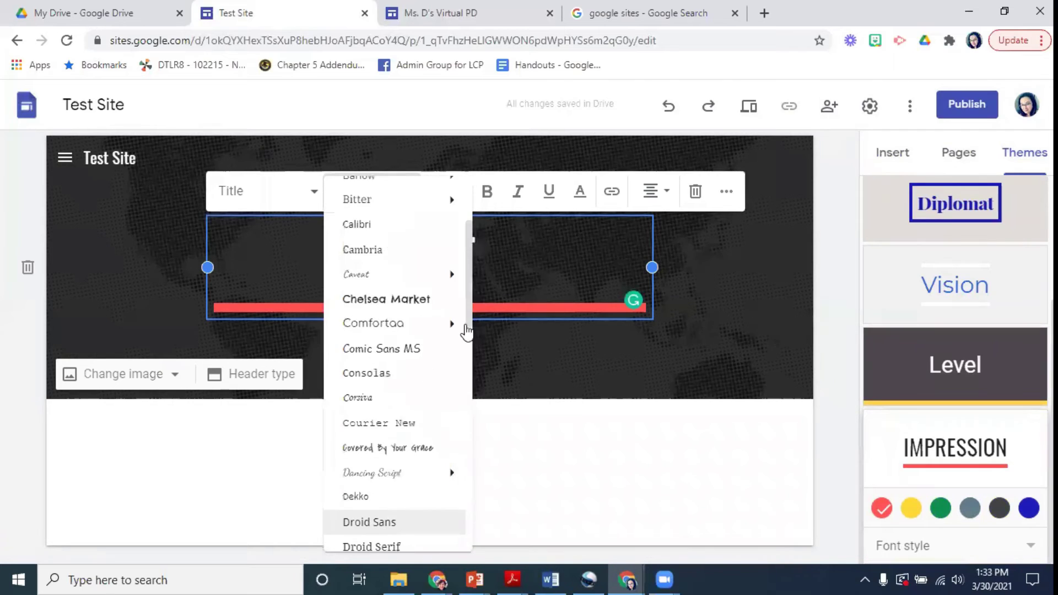
{"action": "left_click", "coordinate": [546, 250]}
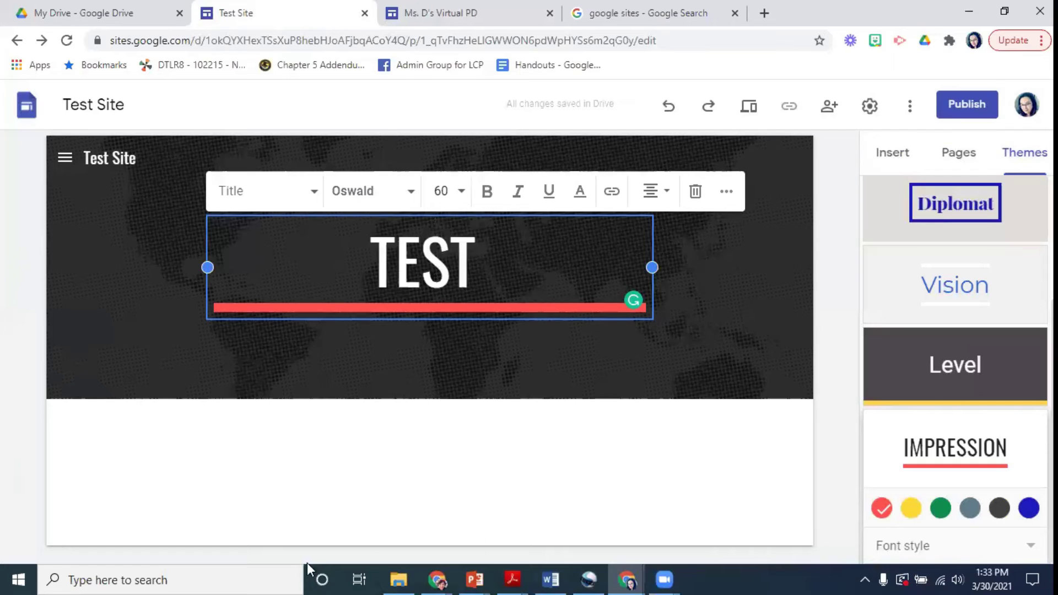
{"action": "left_click", "coordinate": [809, 426]}
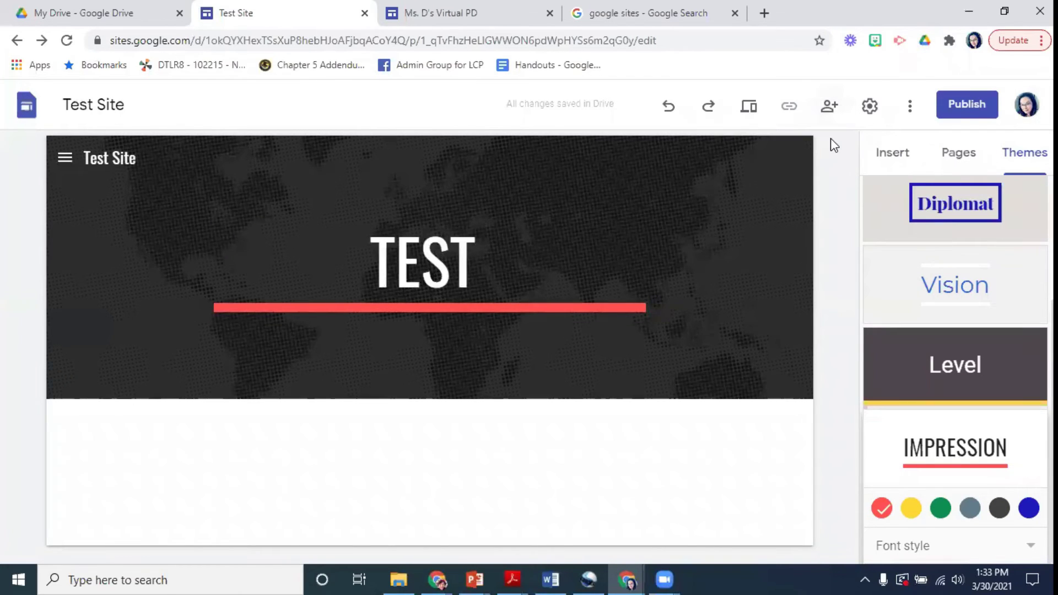
- Try adding a suggested contact as an editor in the site's sharing settings, check the available roles, and cancel the invitation
{"action": "left_click", "coordinate": [826, 110]}
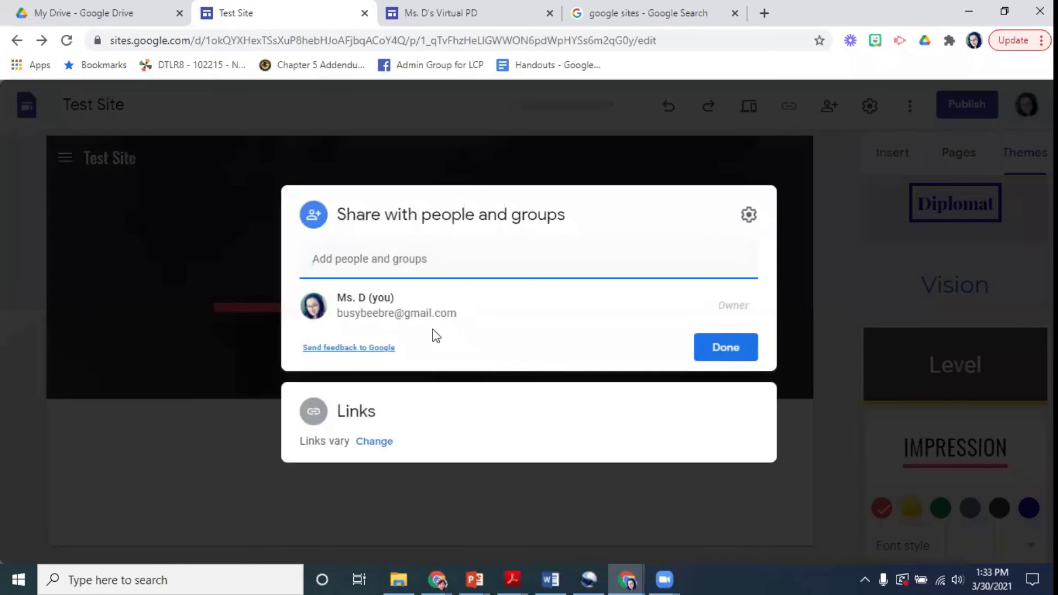
{"action": "left_click", "coordinate": [353, 257]}
{"action": "left_click", "coordinate": [425, 300]}
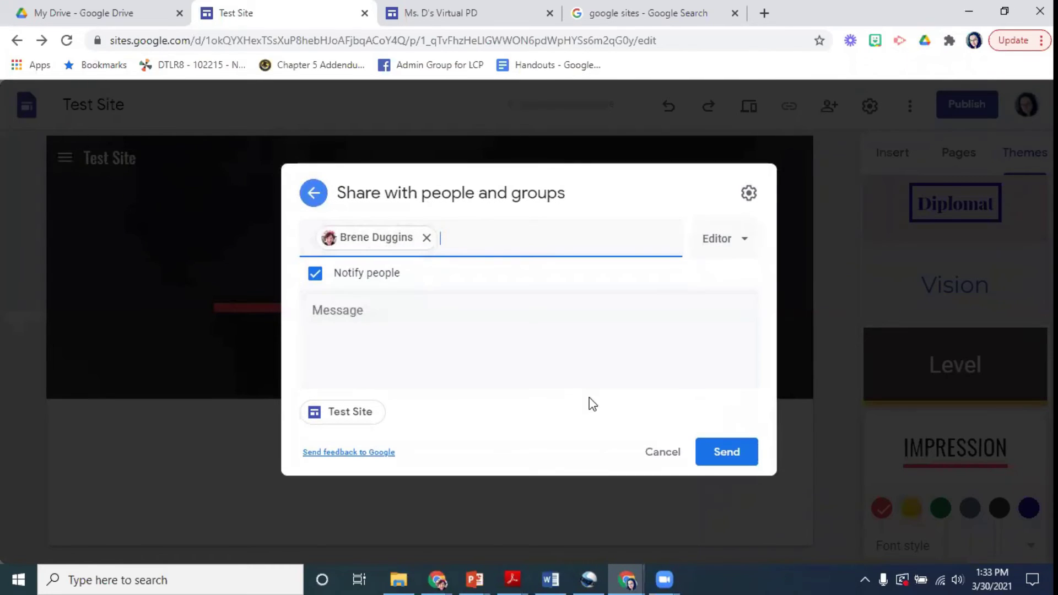
{"action": "left_click", "coordinate": [709, 250]}
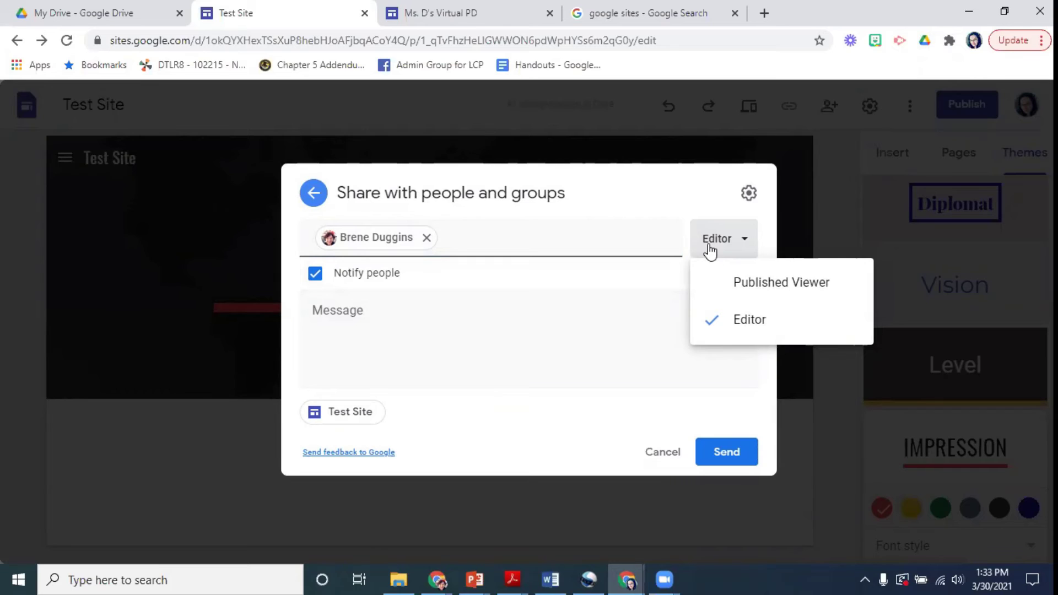
{"action": "left_click", "coordinate": [455, 384]}
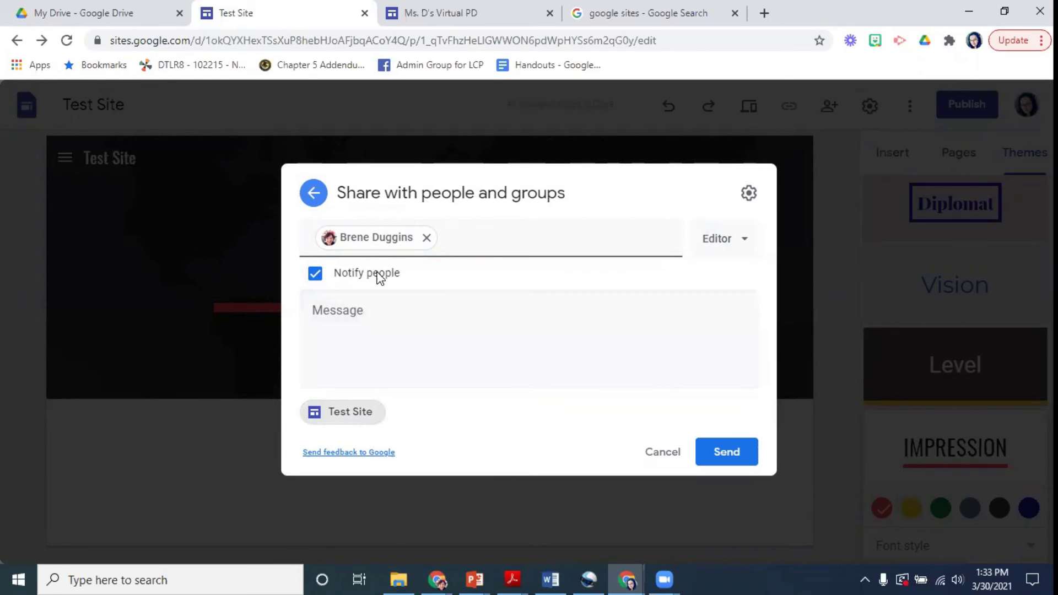
{"action": "left_click", "coordinate": [655, 459]}
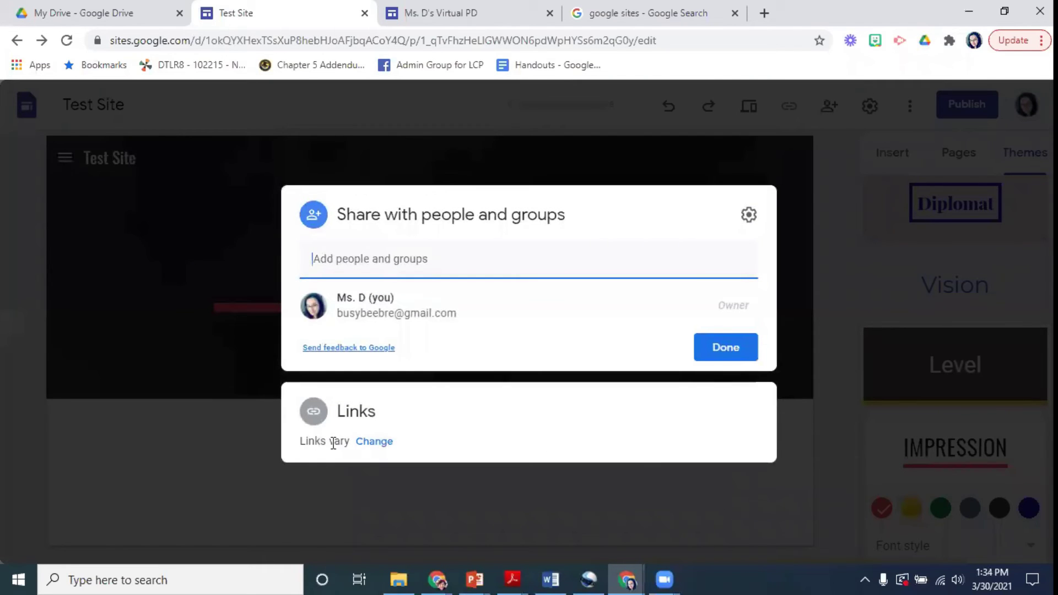
- Try Restricted link access for the published site, set it back to Public, and close the sharing settings
{"action": "left_click", "coordinate": [372, 441]}
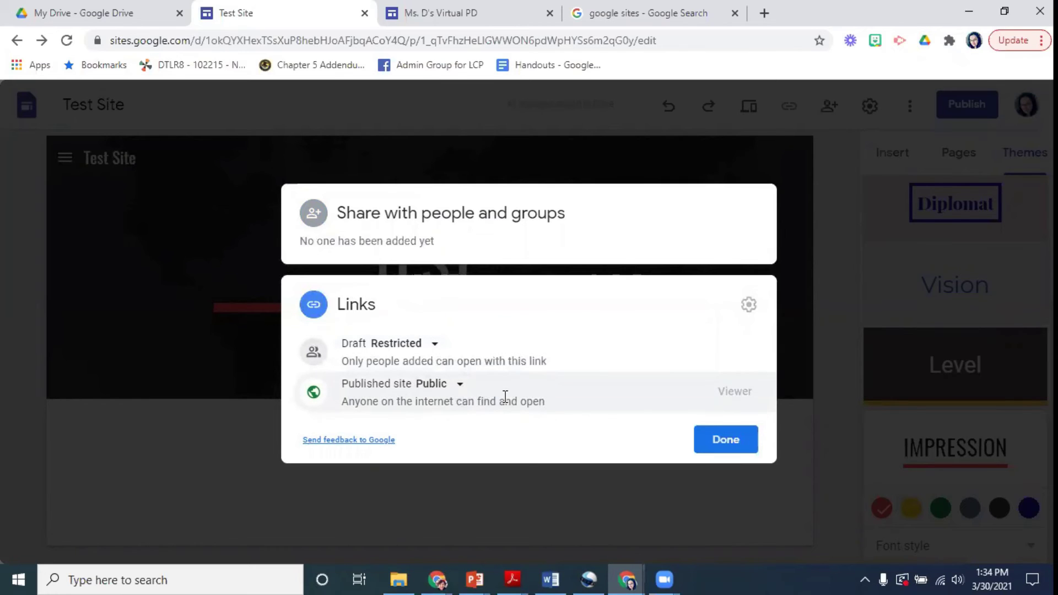
{"action": "left_click", "coordinate": [448, 386]}
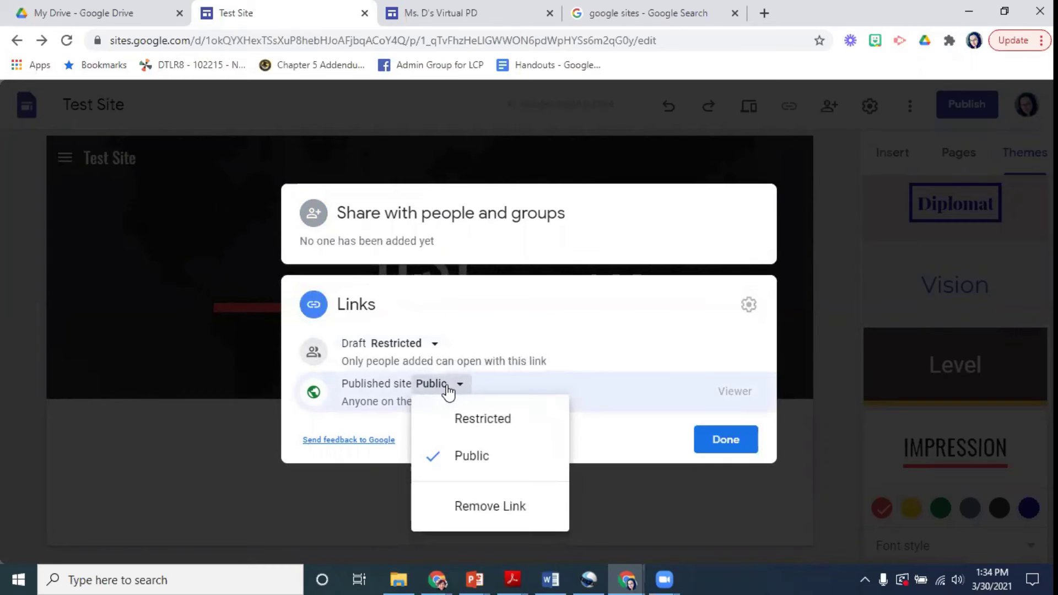
{"action": "left_click", "coordinate": [471, 418]}
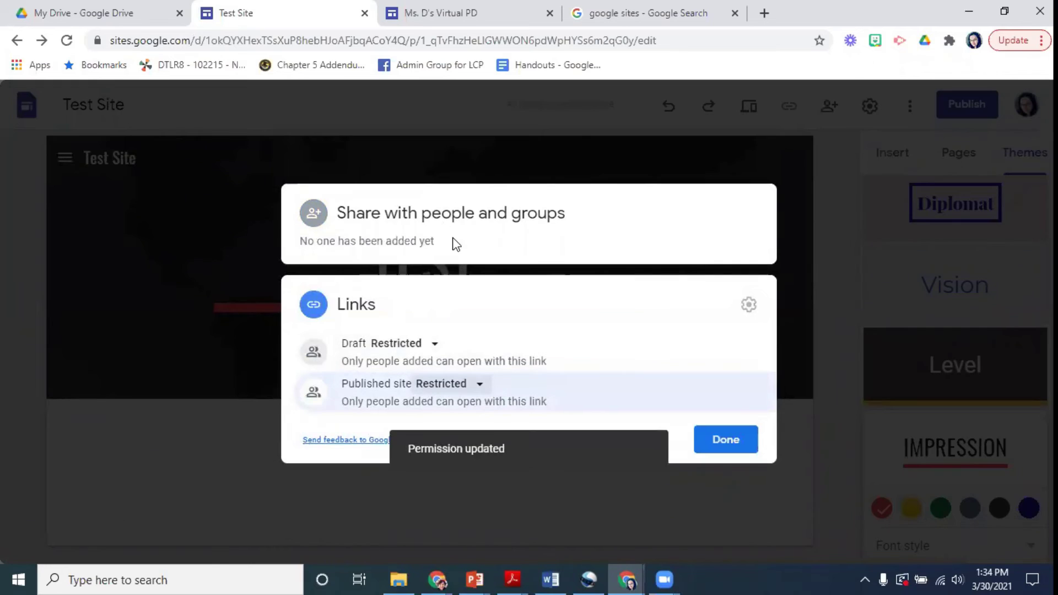
{"action": "left_click", "coordinate": [469, 385]}
{"action": "left_click", "coordinate": [472, 453]}
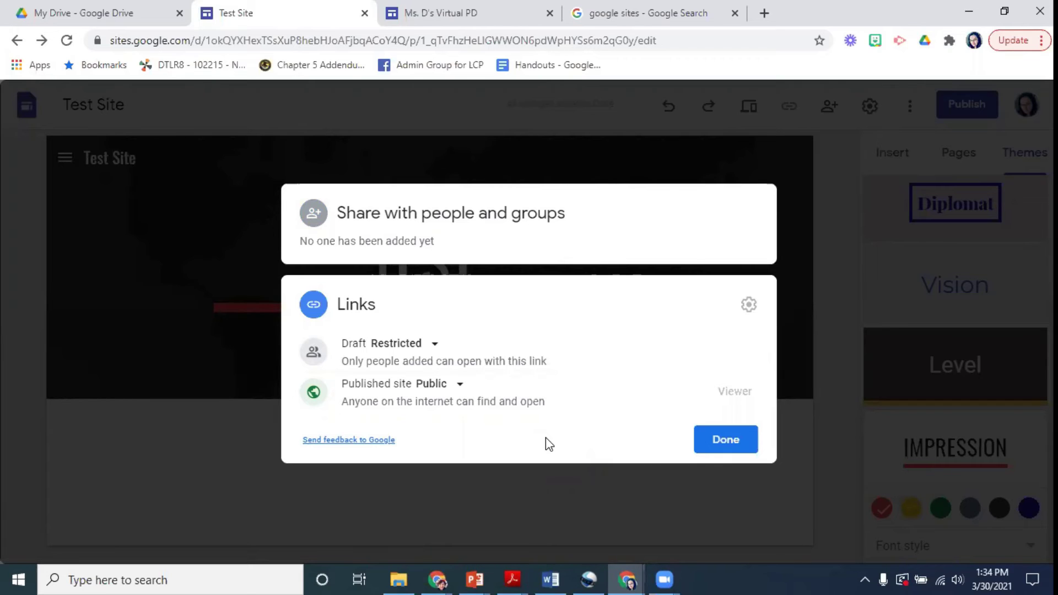
{"action": "left_click", "coordinate": [723, 440]}
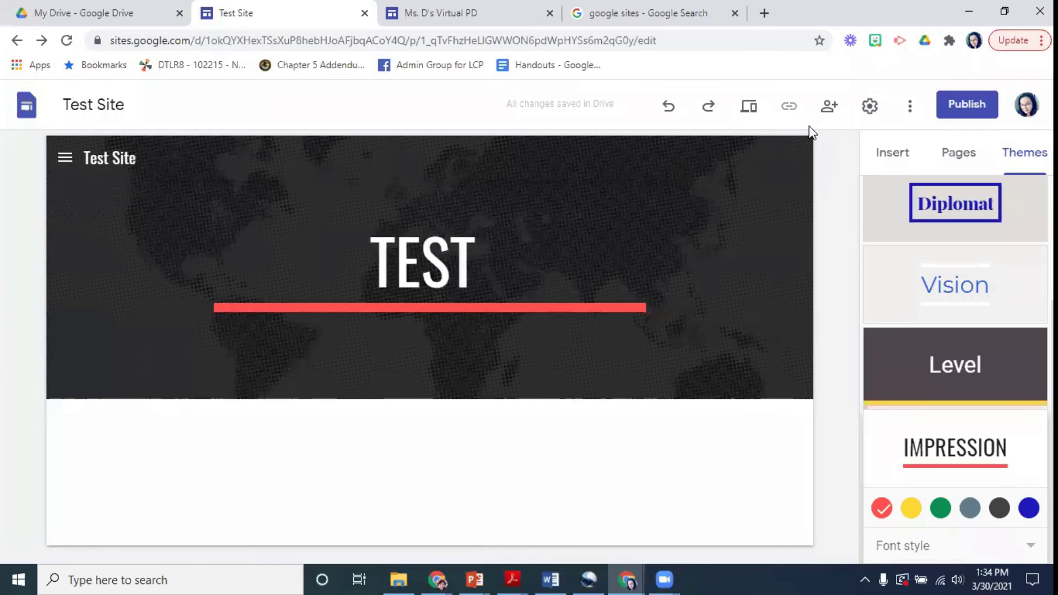
- Open the site's Home page in the editor and look over its header and content
{"action": "mouse_move", "coordinate": [811, 287]}
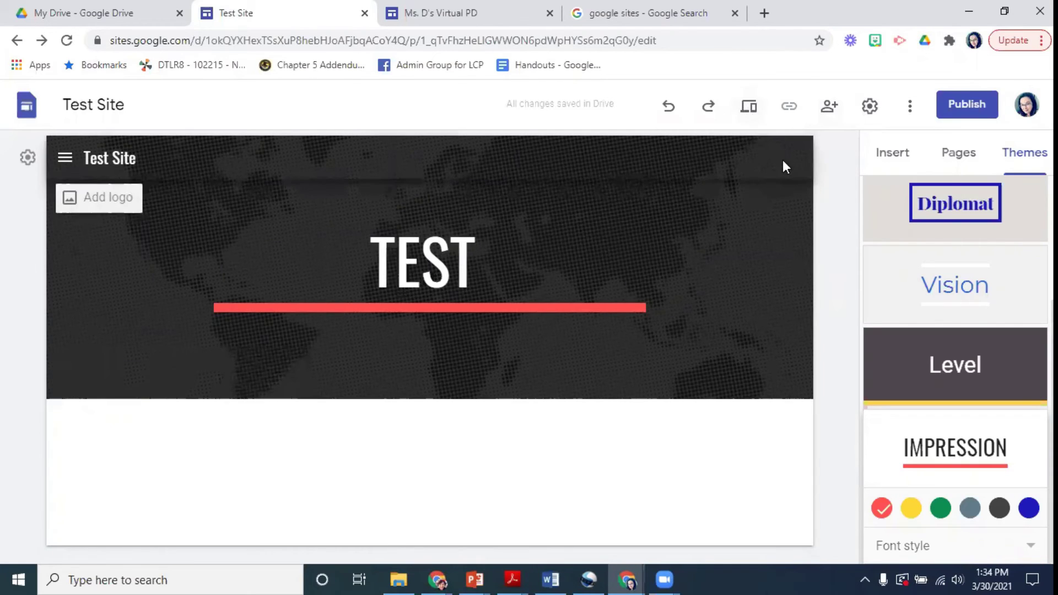
{"action": "scroll", "coordinate": [872, 210], "scroll_direction": "up", "scroll_amount": 3}
{"action": "left_click", "coordinate": [957, 157]}
{"action": "left_click", "coordinate": [910, 236]}
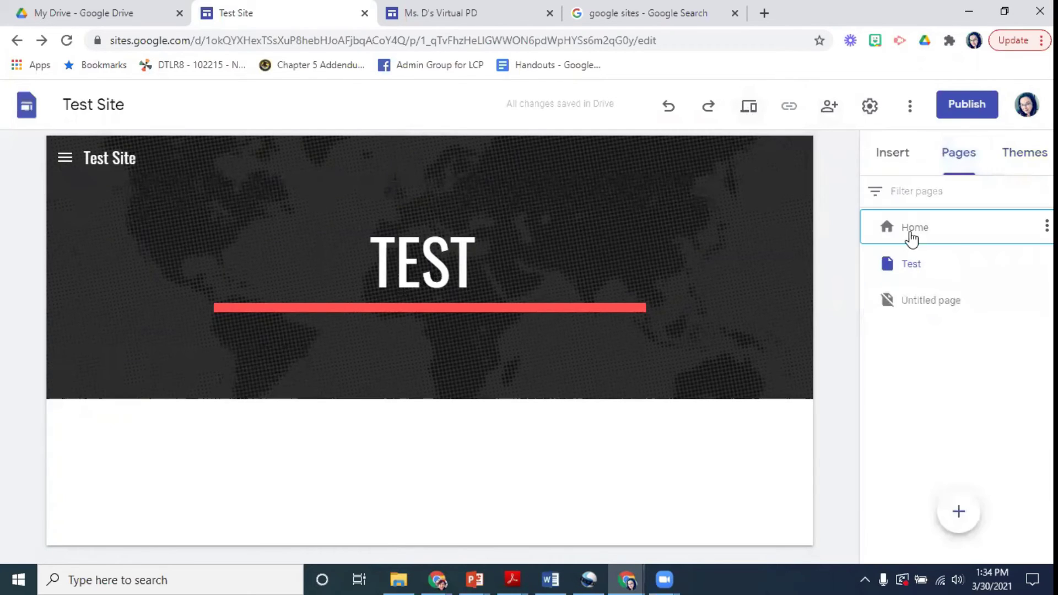
{"action": "scroll", "coordinate": [490, 383], "scroll_direction": "down", "scroll_amount": 8}
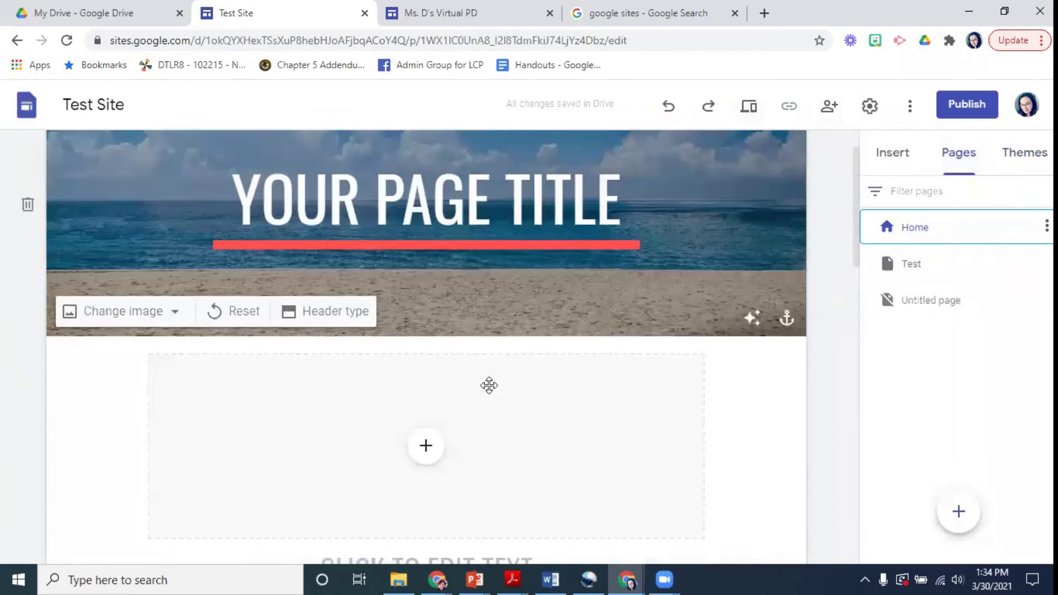
{"action": "scroll", "coordinate": [576, 347], "scroll_direction": "up", "scroll_amount": 8}
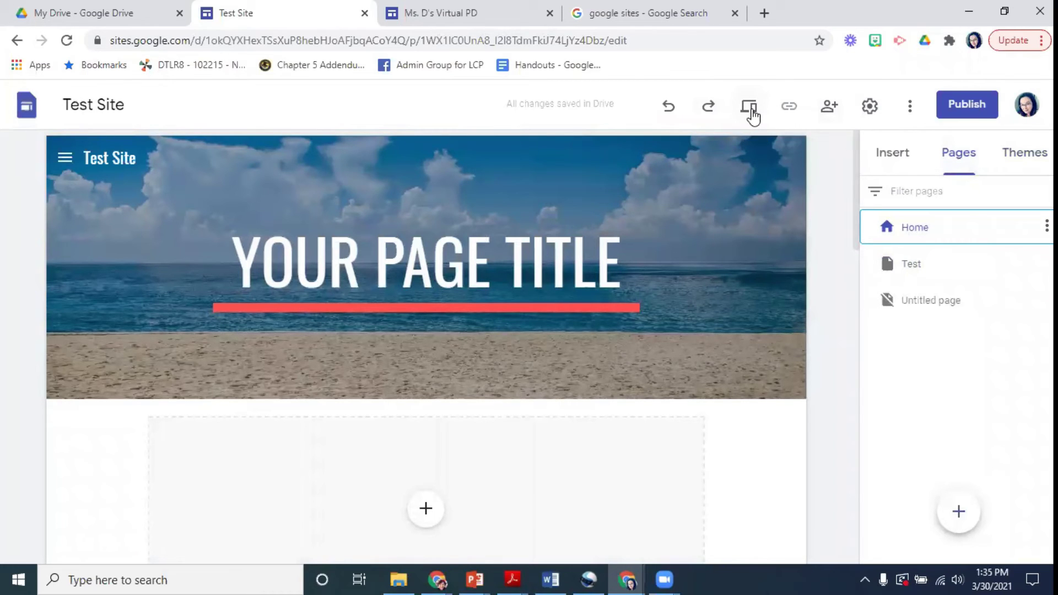
- Preview the Home page at large-screen and tablet sizes, and check the navigation menu in the tablet view
{"action": "left_click", "coordinate": [751, 108]}
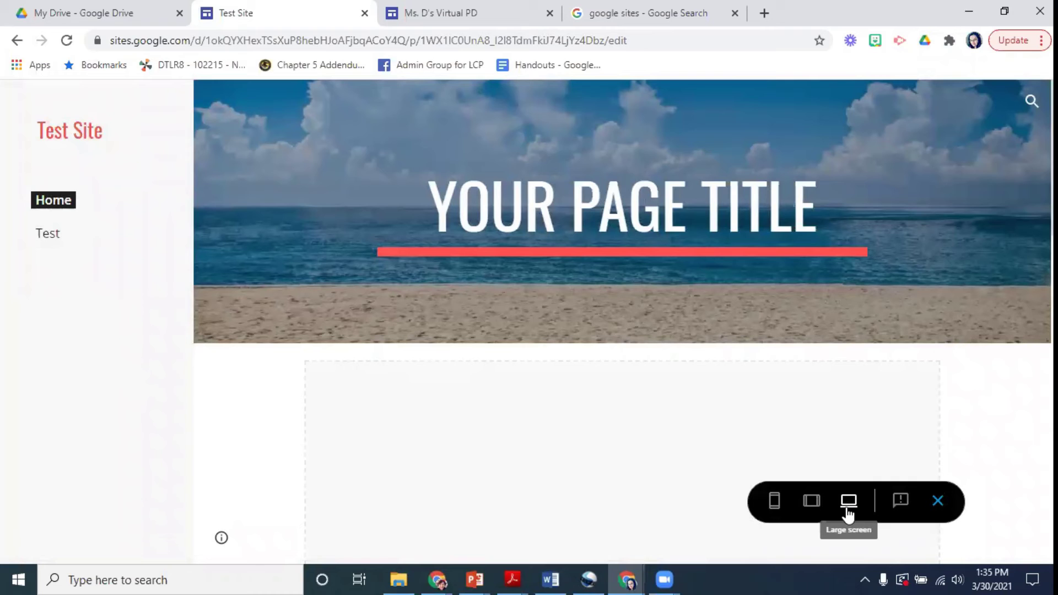
{"action": "left_click", "coordinate": [816, 508]}
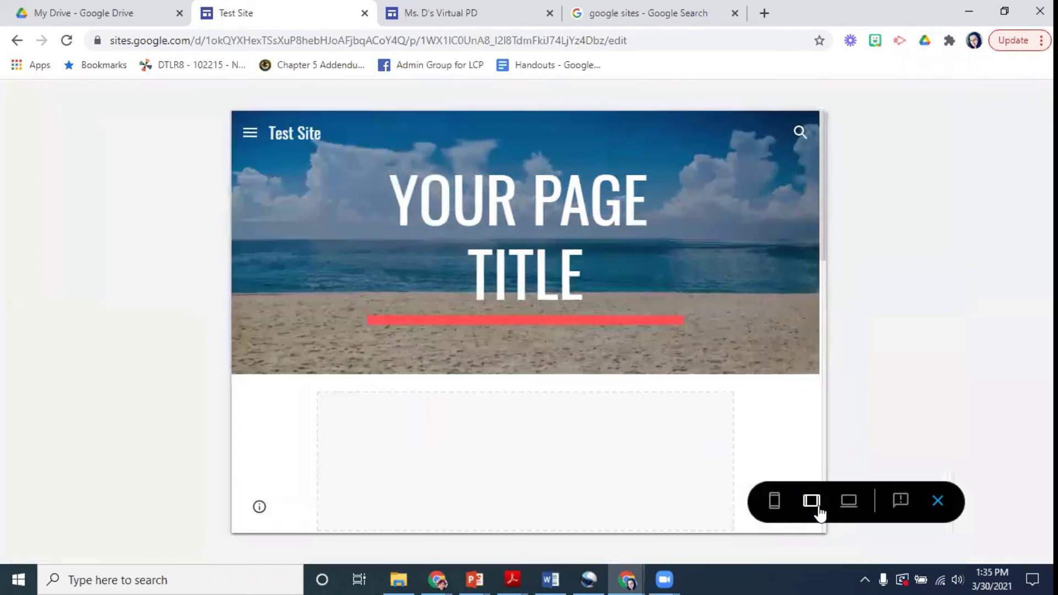
{"action": "left_click", "coordinate": [848, 504]}
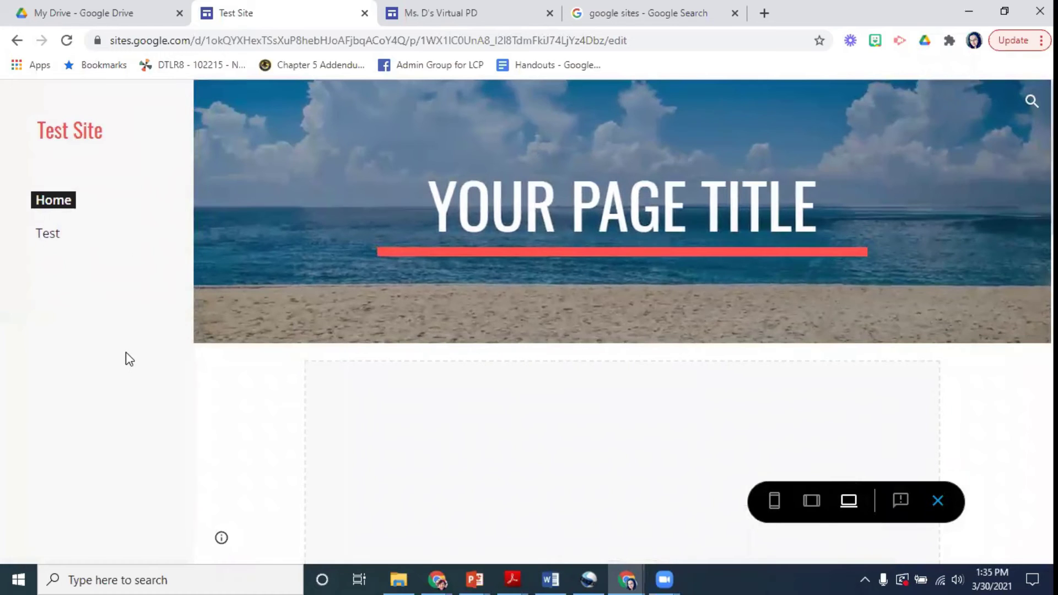
{"action": "left_click", "coordinate": [811, 502]}
{"action": "left_click", "coordinate": [248, 135]}
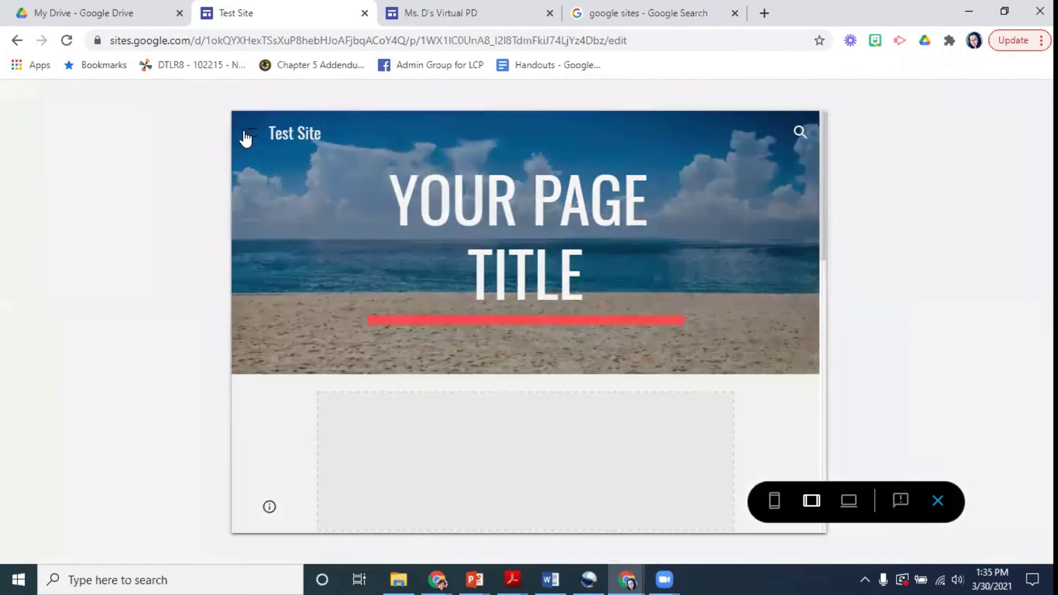
{"action": "left_click", "coordinate": [249, 134]}
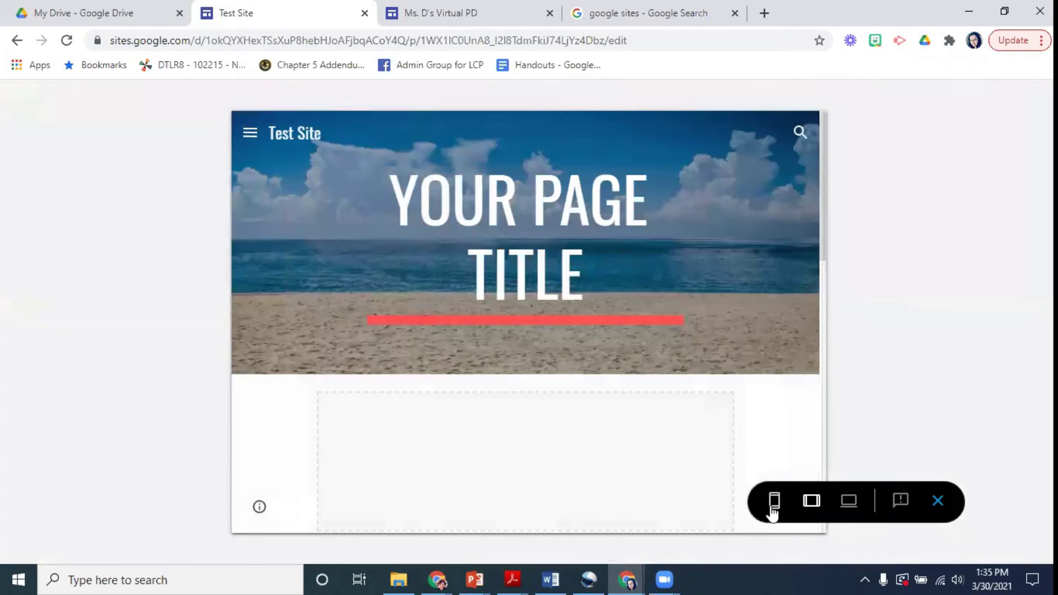
- Switch the preview to phone size and check its navigation menu
{"action": "left_click", "coordinate": [776, 514]}
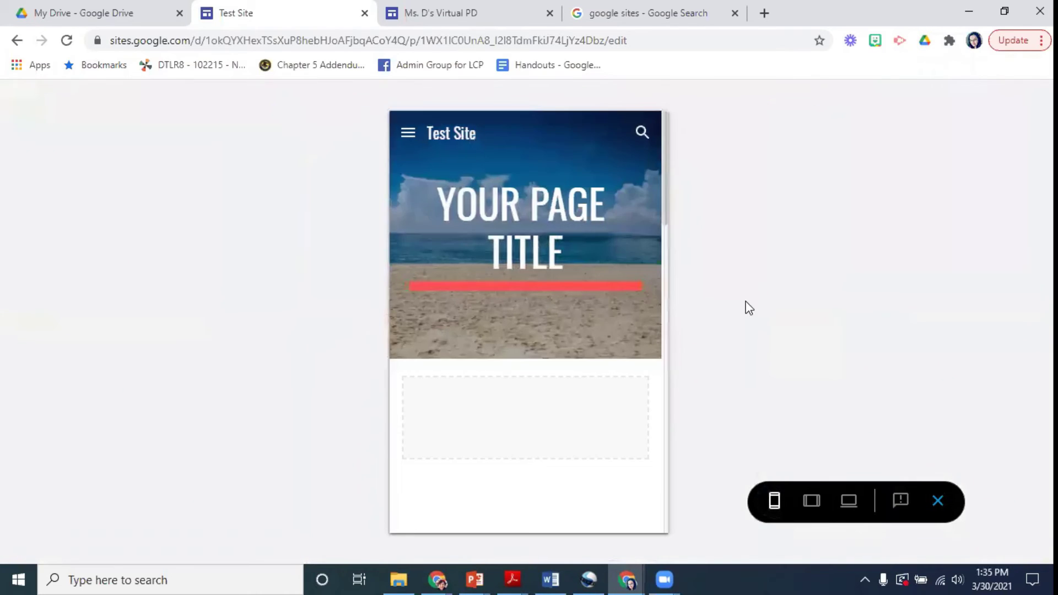
{"action": "left_click", "coordinate": [407, 134]}
{"action": "left_click", "coordinate": [408, 134]}
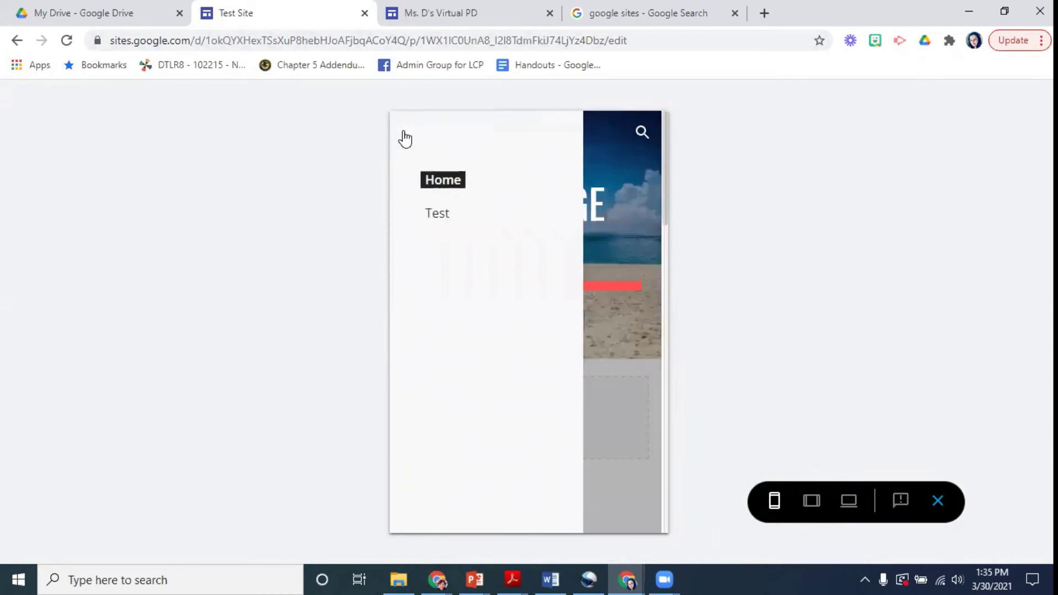
- Look through the Home page's content in the phone preview and test the red website button's link
{"action": "scroll", "coordinate": [539, 355], "scroll_direction": "down", "scroll_amount": 3}
{"action": "scroll", "coordinate": [542, 356], "scroll_direction": "down", "scroll_amount": 10}
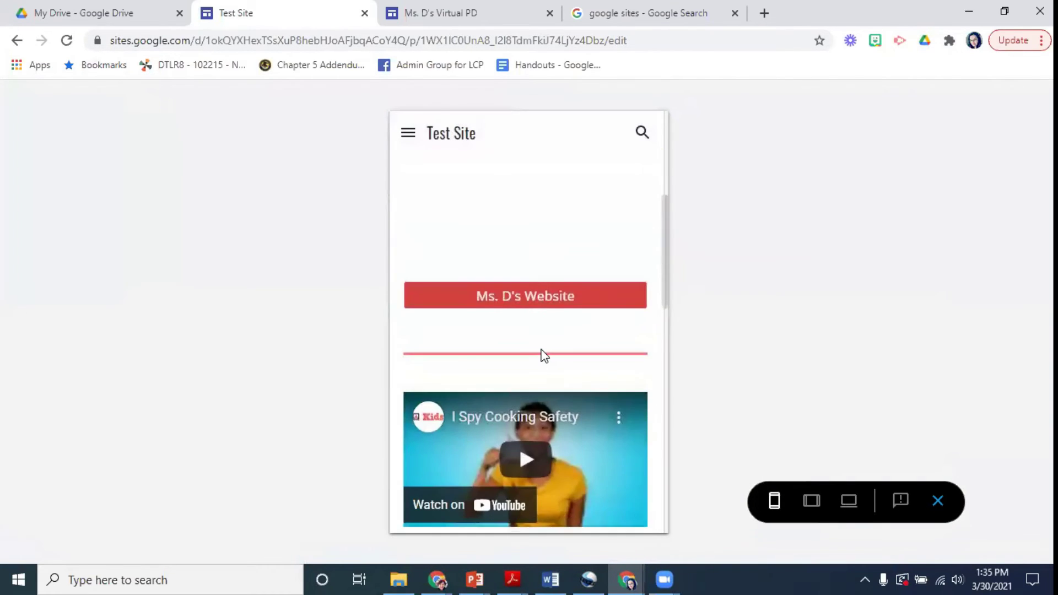
{"action": "scroll", "coordinate": [544, 355], "scroll_direction": "down", "scroll_amount": 8}
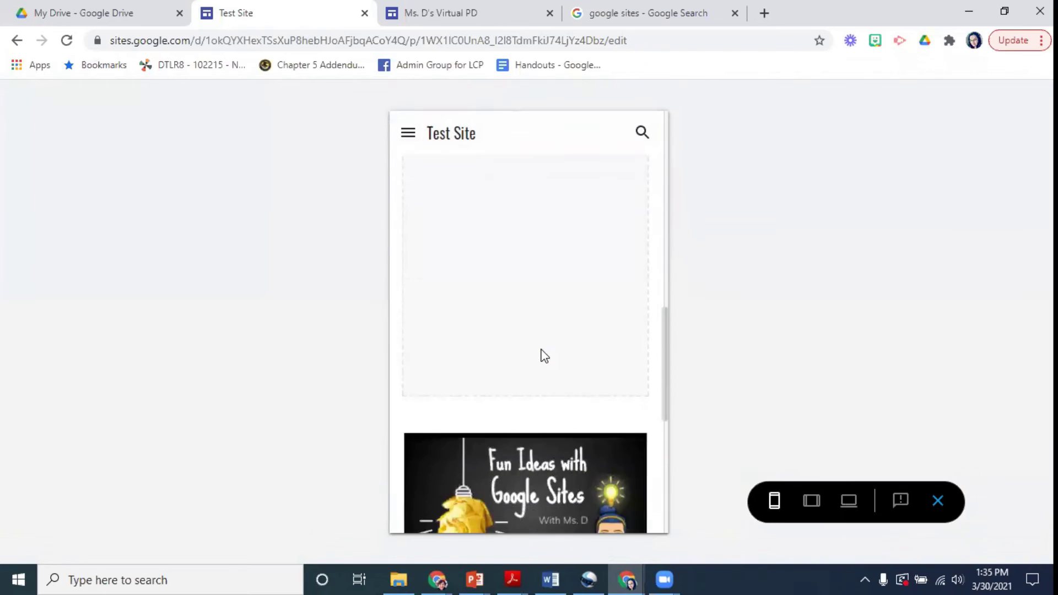
{"action": "scroll", "coordinate": [544, 355], "scroll_direction": "up", "scroll_amount": 7}
{"action": "scroll", "coordinate": [545, 342], "scroll_direction": "up", "scroll_amount": 8}
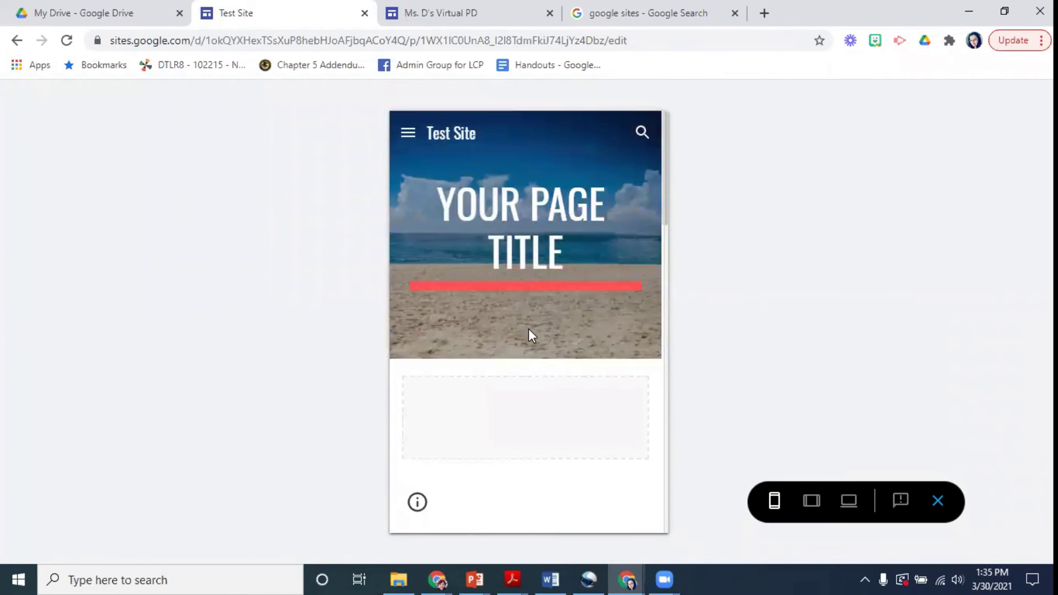
{"action": "scroll", "coordinate": [537, 364], "scroll_direction": "down", "scroll_amount": 5}
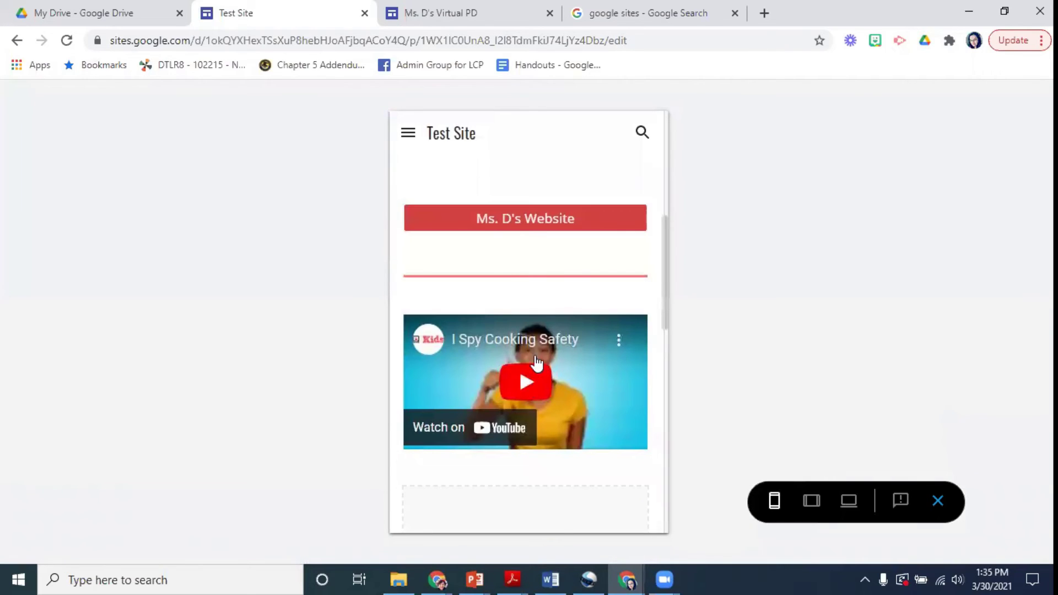
{"action": "left_click", "coordinate": [532, 228]}
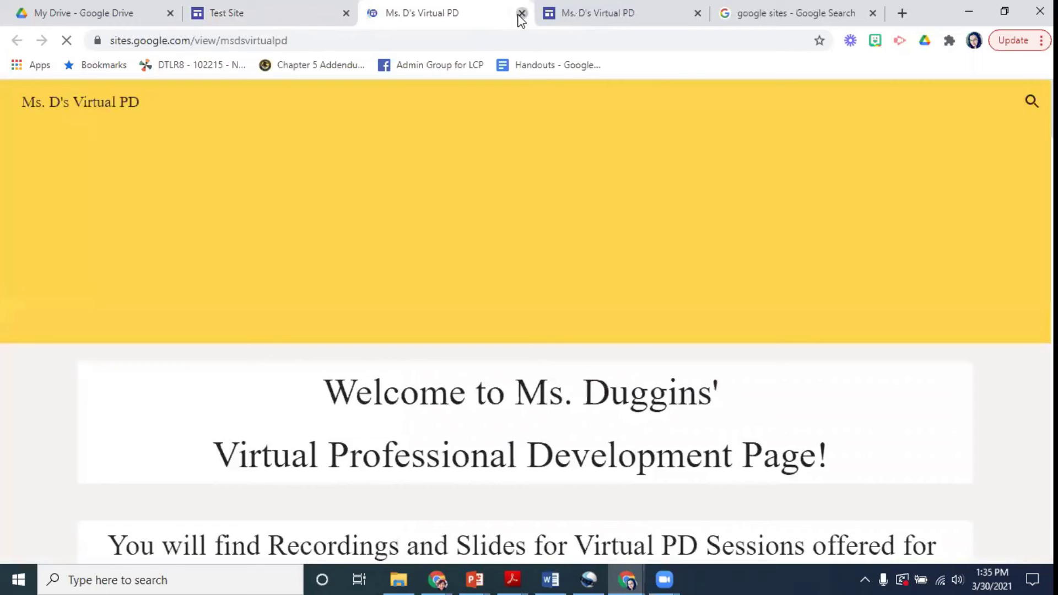
- Close the linked website, check the Home page preview at tablet and large-screen sizes, and exit the preview
{"action": "left_click", "coordinate": [521, 13]}
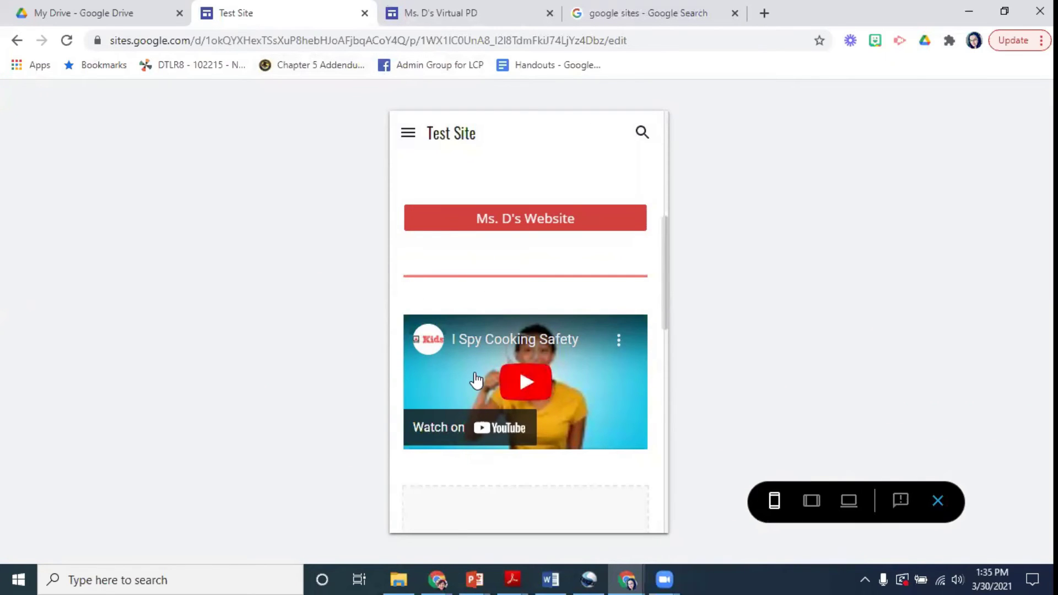
{"action": "left_click", "coordinate": [815, 502]}
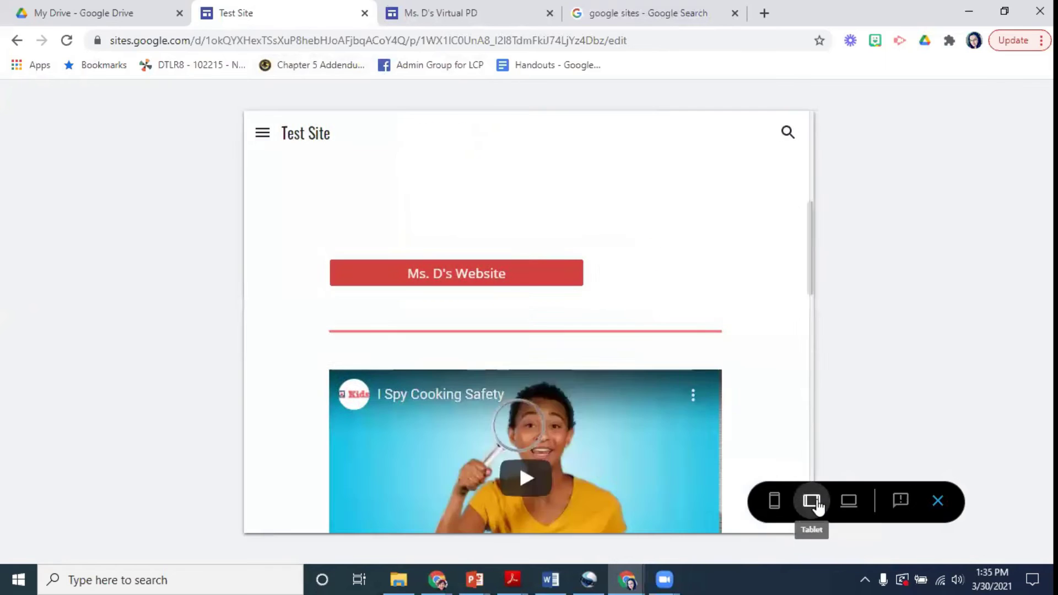
{"action": "left_click", "coordinate": [850, 506]}
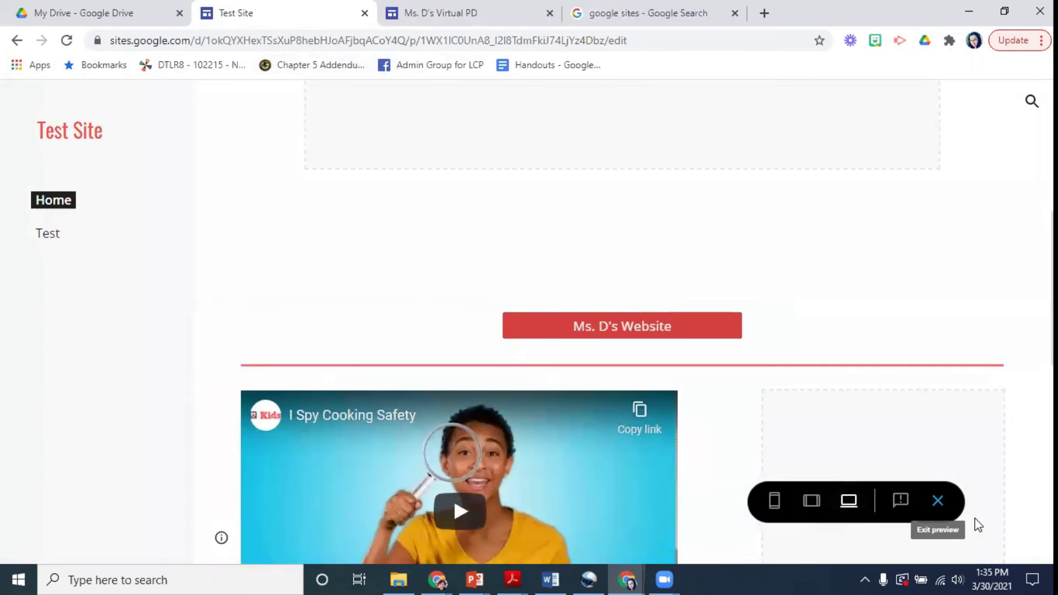
{"action": "left_click", "coordinate": [939, 502]}
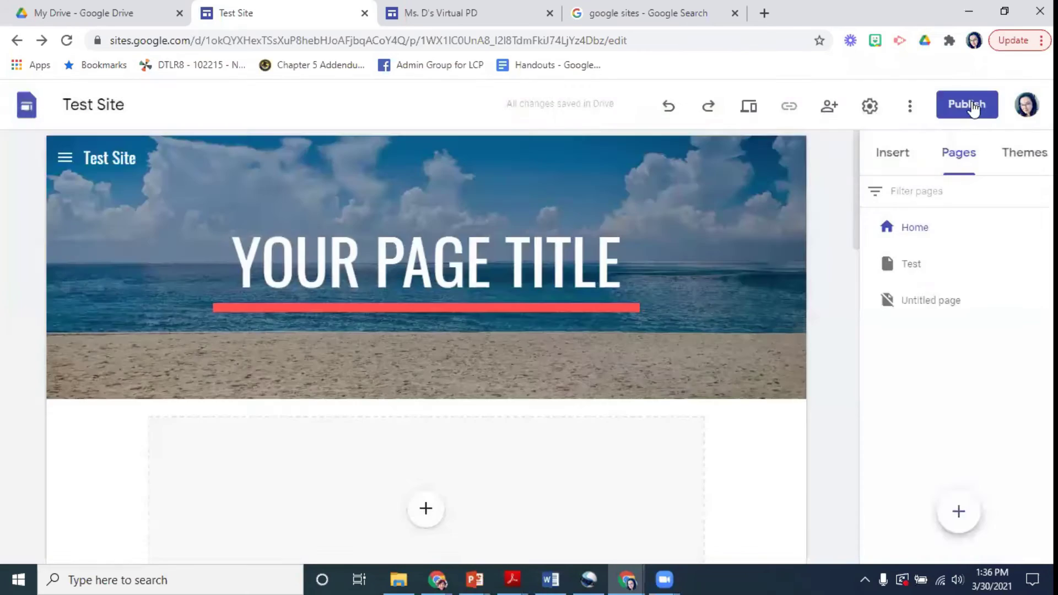
- Try msdstest as the web address for publishing Test Site, and clear the address
{"action": "left_click", "coordinate": [973, 108]}
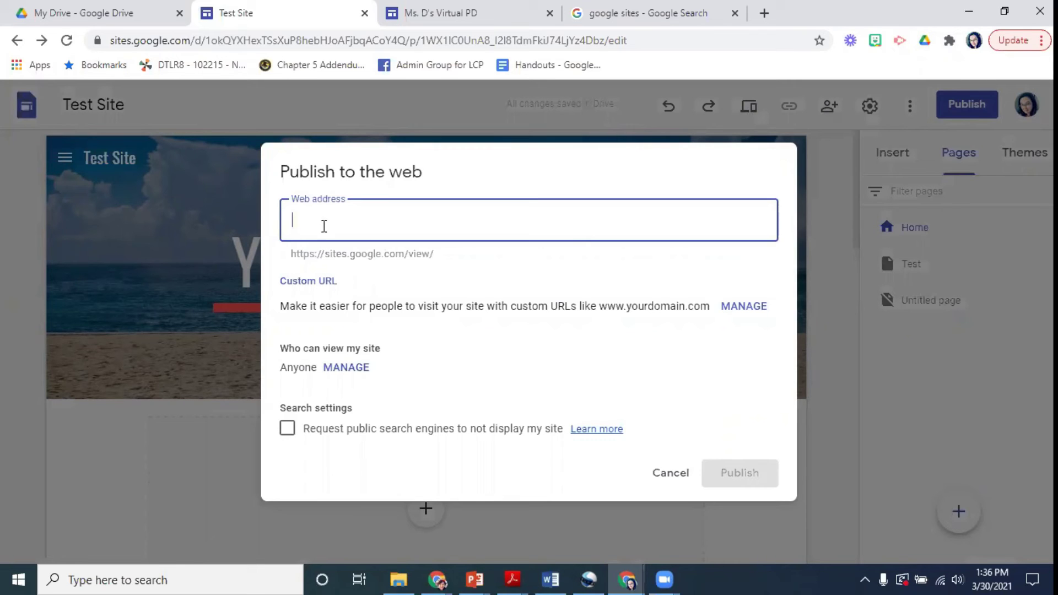
{"action": "type", "text": "test"}
{"action": "key", "text": "BackSpace"}
{"action": "key", "text": "BackSpace"}
{"action": "key", "text": "BackSpace"}
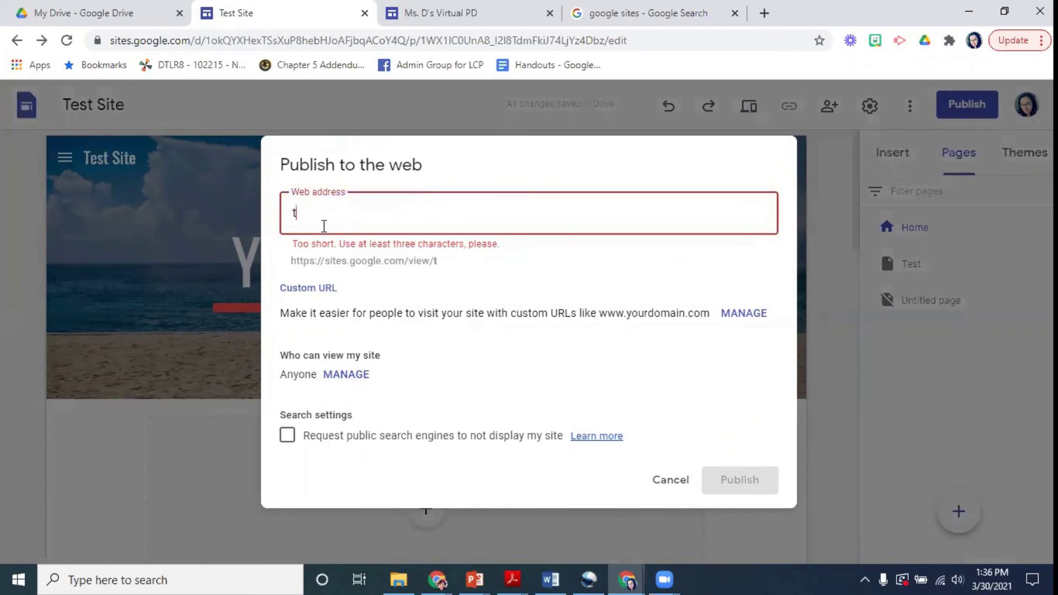
{"action": "key", "text": "BackSpace"}
{"action": "type", "text": "msdstest"}
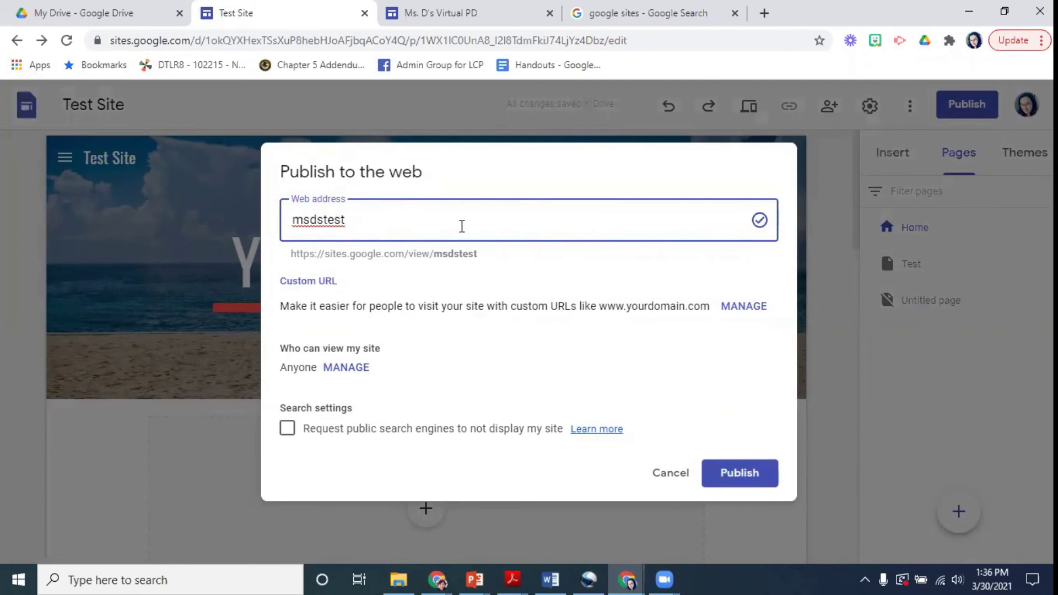
{"action": "mouse_move", "coordinate": [286, 257]}
{"action": "left_mouse_down"}
{"action": "mouse_move", "coordinate": [347, 255]}
{"action": "mouse_move", "coordinate": [287, 258]}
{"action": "left_mouse_up"}
{"action": "left_click_drag", "start_coordinate": [434, 253], "coordinate": [295, 255]}
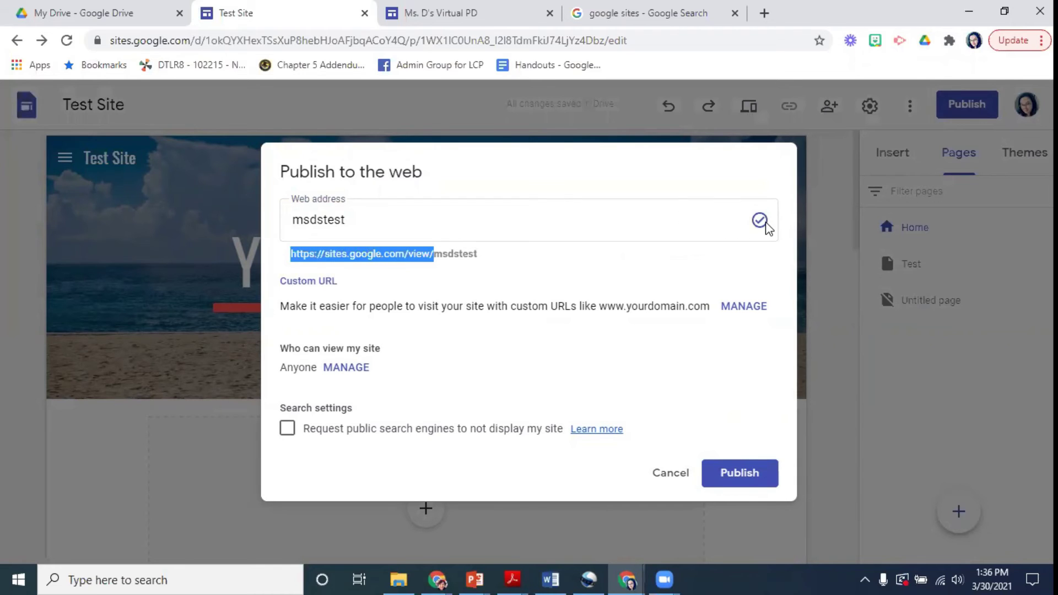
{"action": "left_click", "coordinate": [564, 215]}
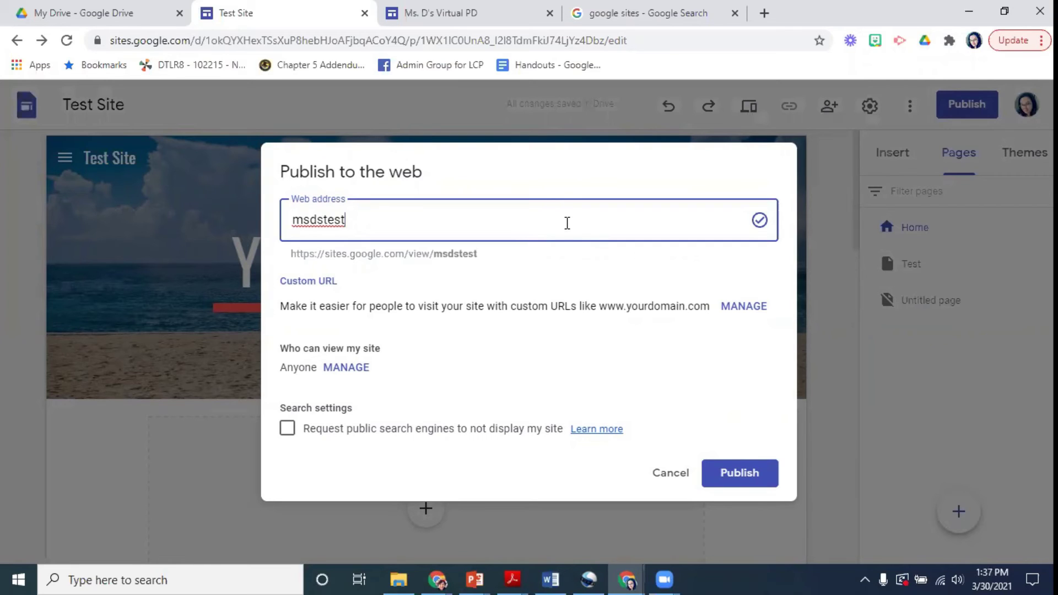
{"action": "key", "text": "ctrl+a"}
{"action": "key", "text": "BackSpace"}
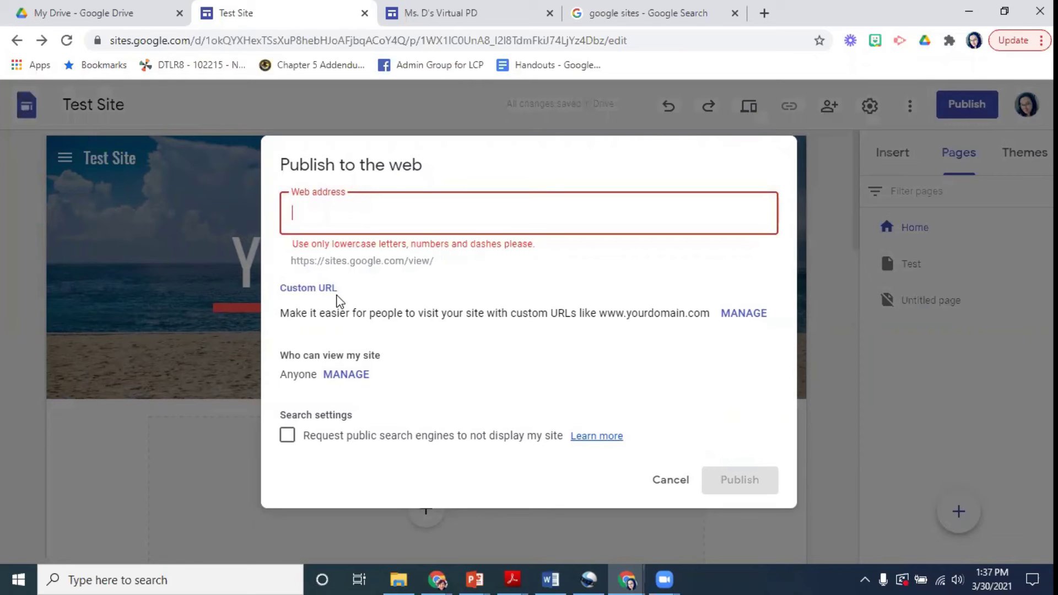
- Review the publish settings and custom domain options of the Ms. D's Virtual PD site without changing them
{"action": "left_click", "coordinate": [470, 17]}
{"action": "left_click", "coordinate": [988, 107]}
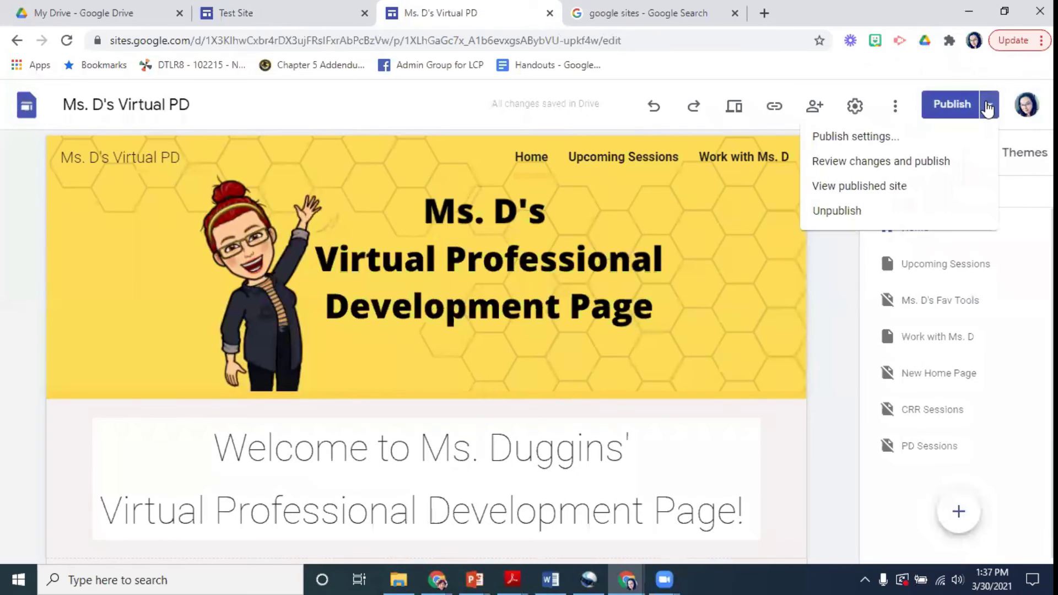
{"action": "left_click", "coordinate": [878, 139]}
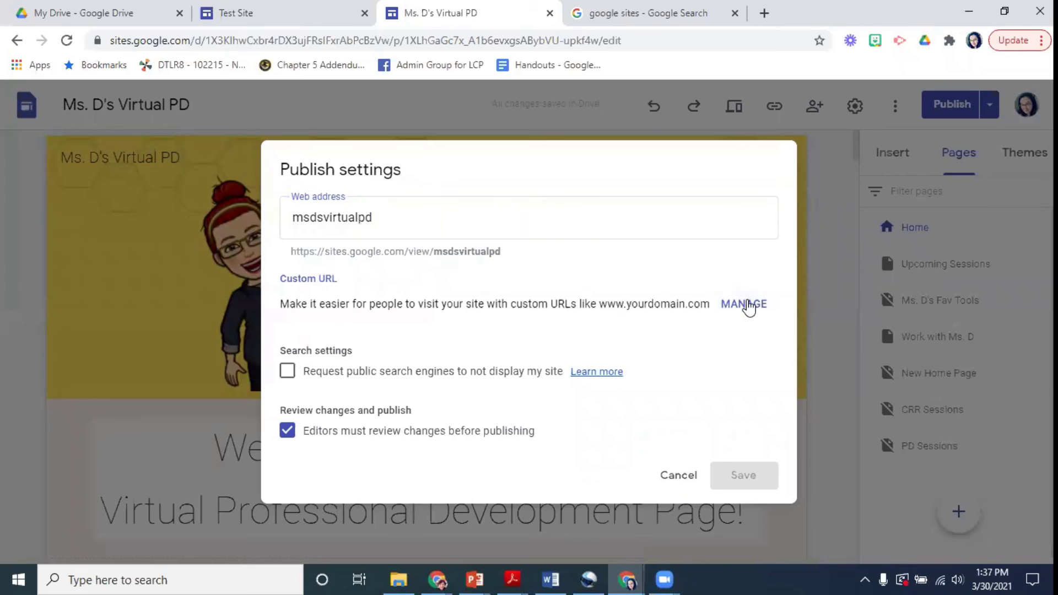
{"action": "left_click", "coordinate": [744, 304]}
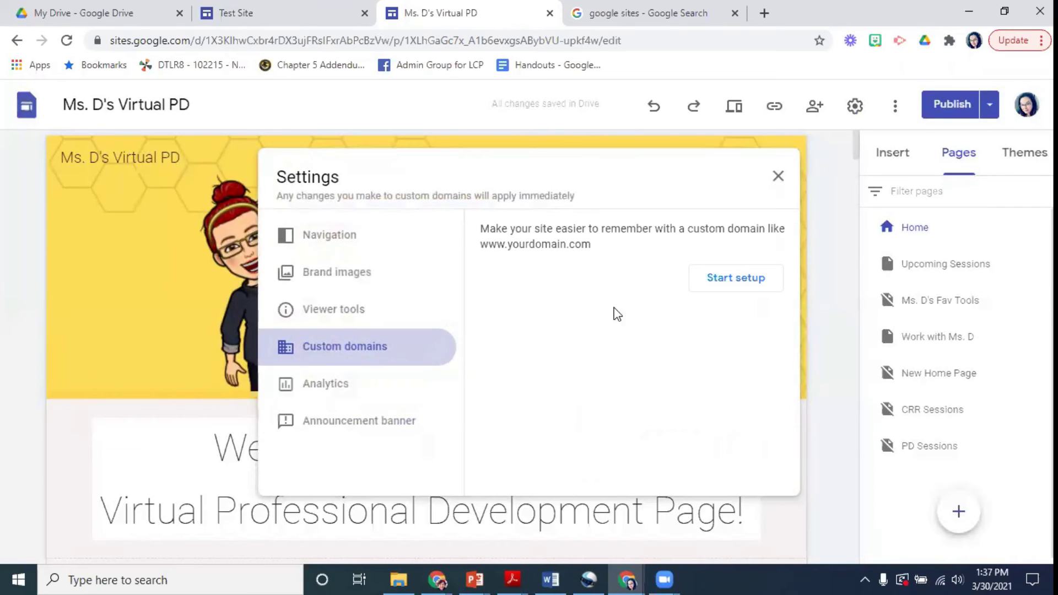
{"action": "left_click", "coordinate": [777, 175]}
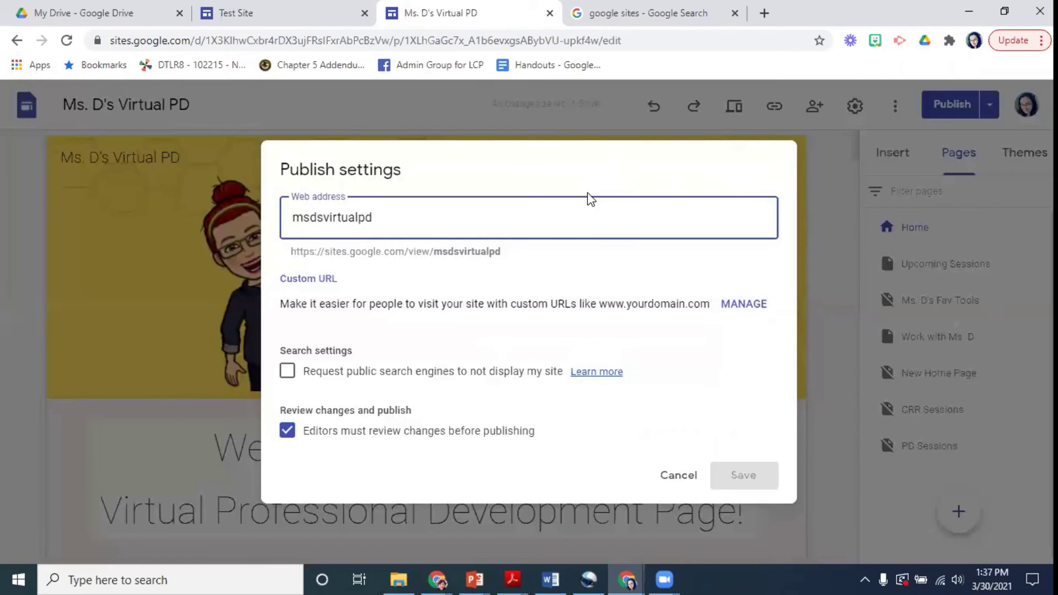
{"action": "left_click", "coordinate": [695, 475]}
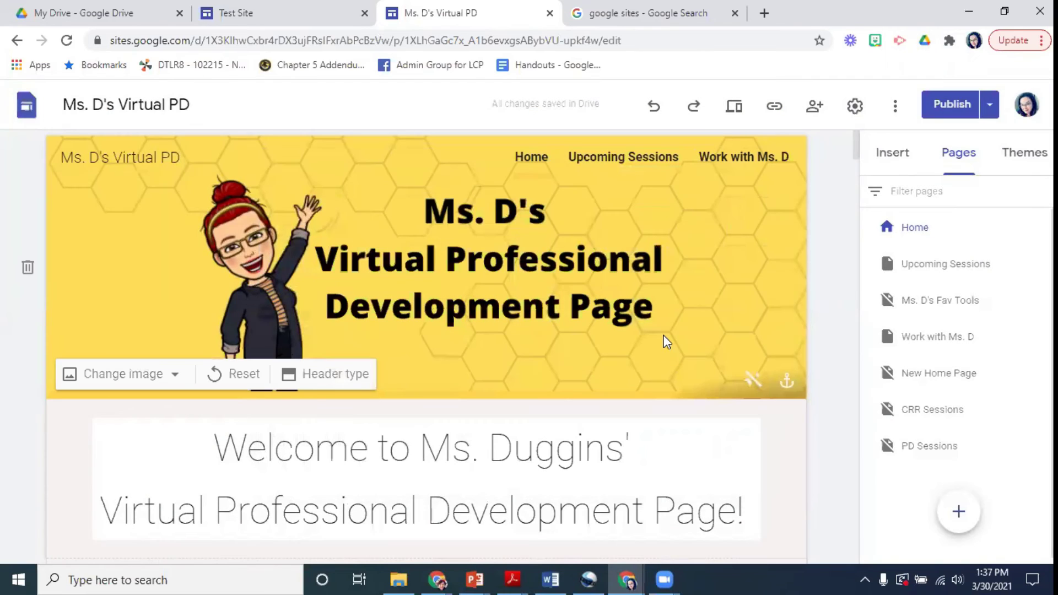
- Return to publishing Test Site and review who can open the draft and the published site
{"action": "left_click", "coordinate": [298, 7]}
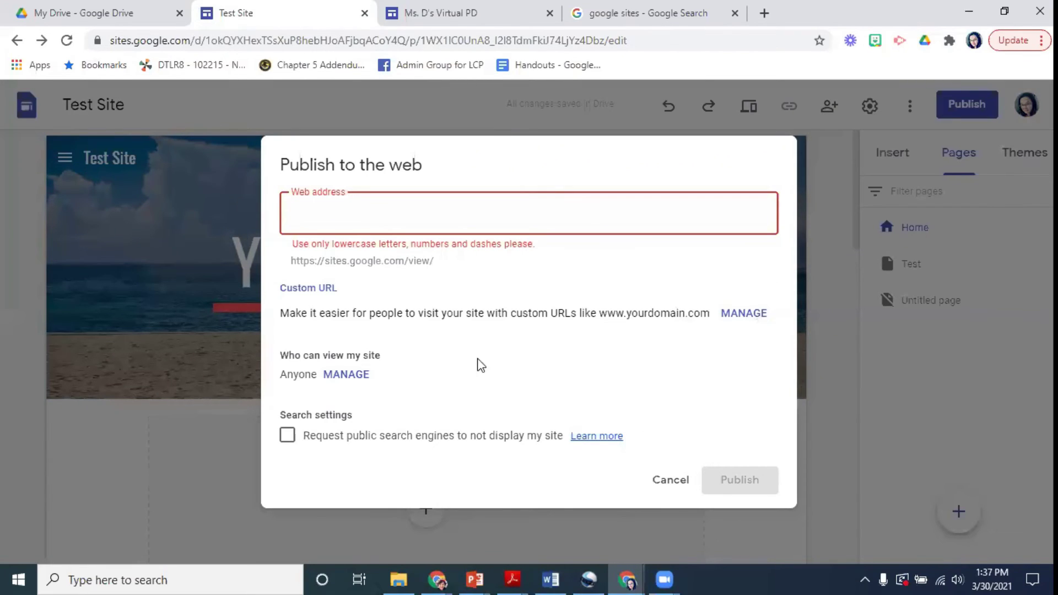
{"action": "left_click", "coordinate": [339, 375]}
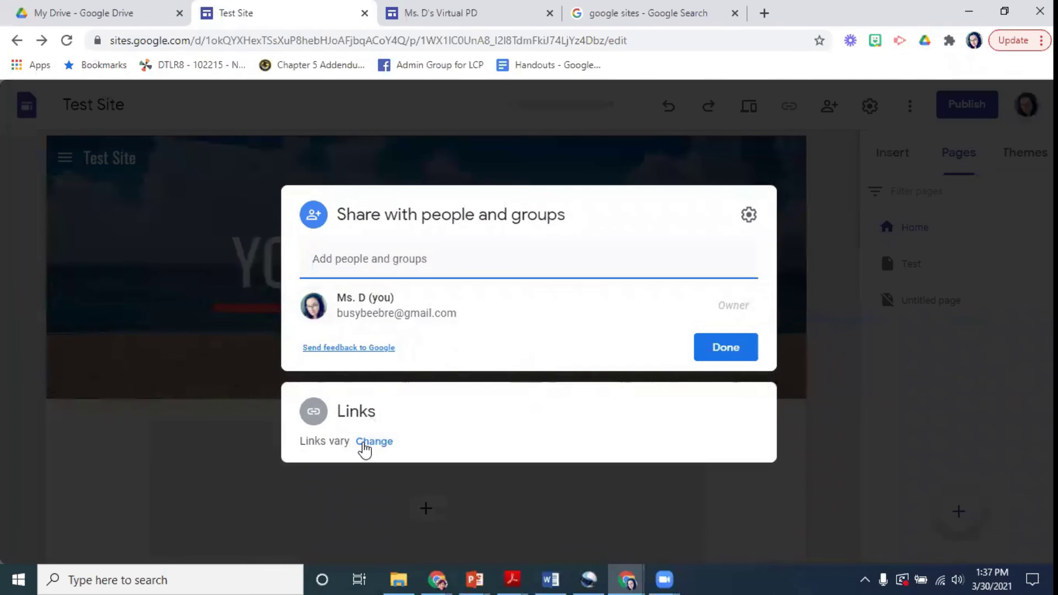
{"action": "left_click", "coordinate": [365, 442]}
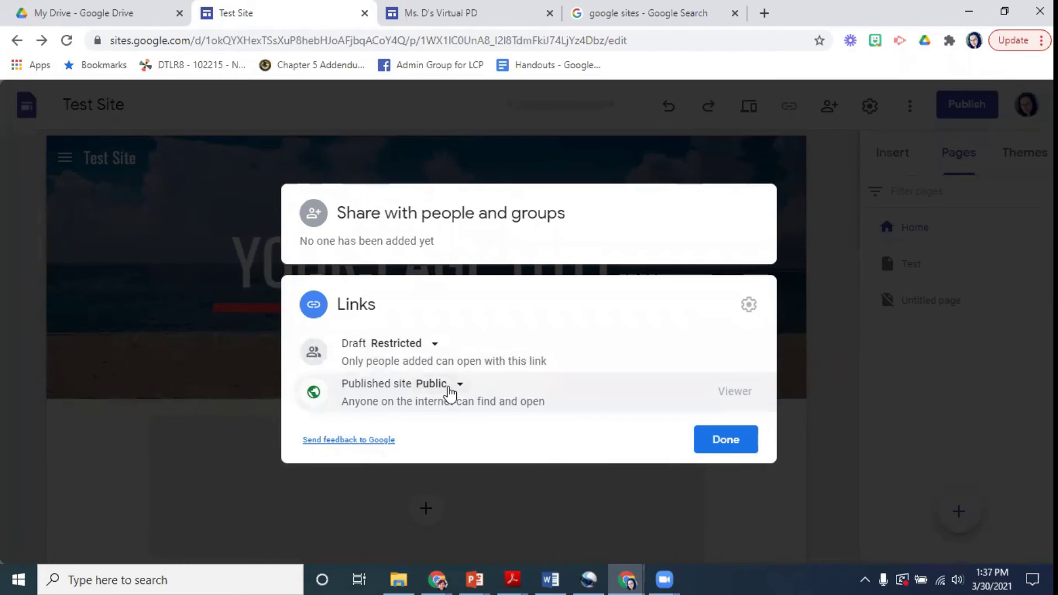
{"action": "left_click", "coordinate": [710, 444]}
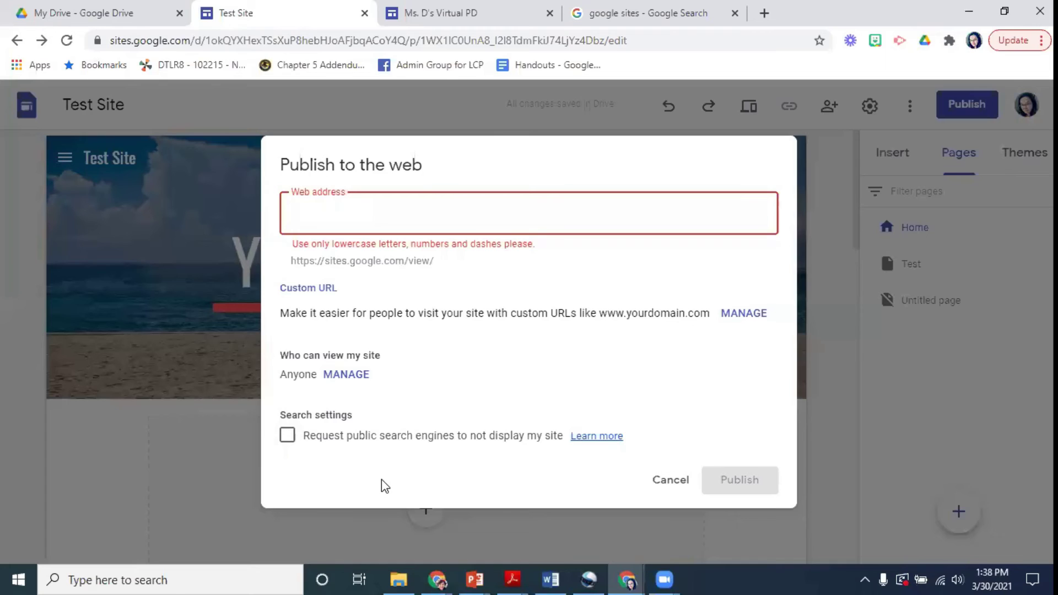
- Try the option requesting public search engines to not display the site, turn it off again, and cancel publishing
{"action": "left_click", "coordinate": [287, 435]}
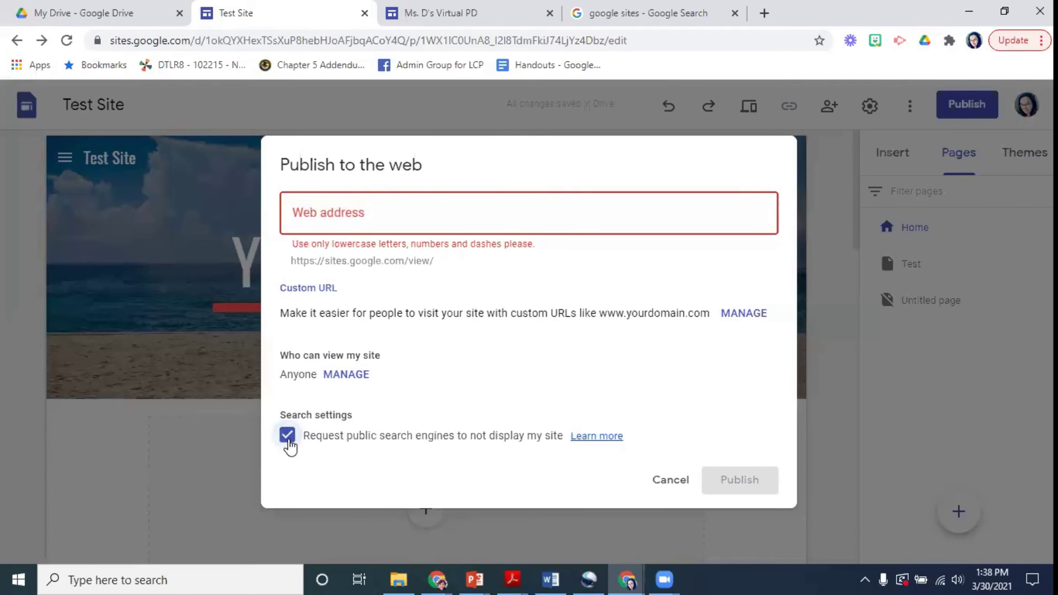
{"action": "left_click", "coordinate": [287, 436]}
{"action": "left_click", "coordinate": [399, 227]}
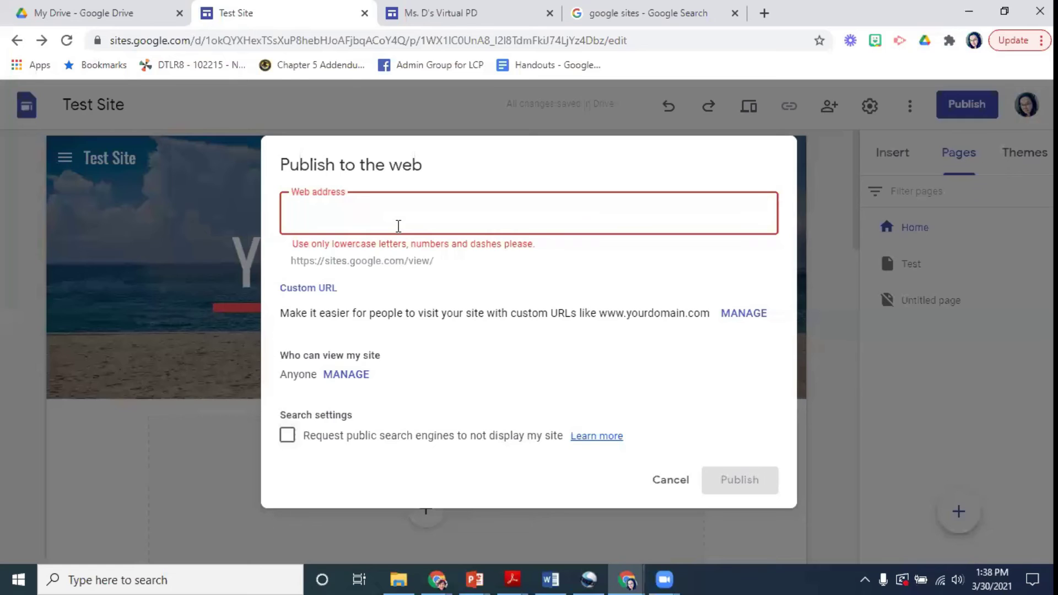
{"action": "left_click", "coordinate": [670, 480]}
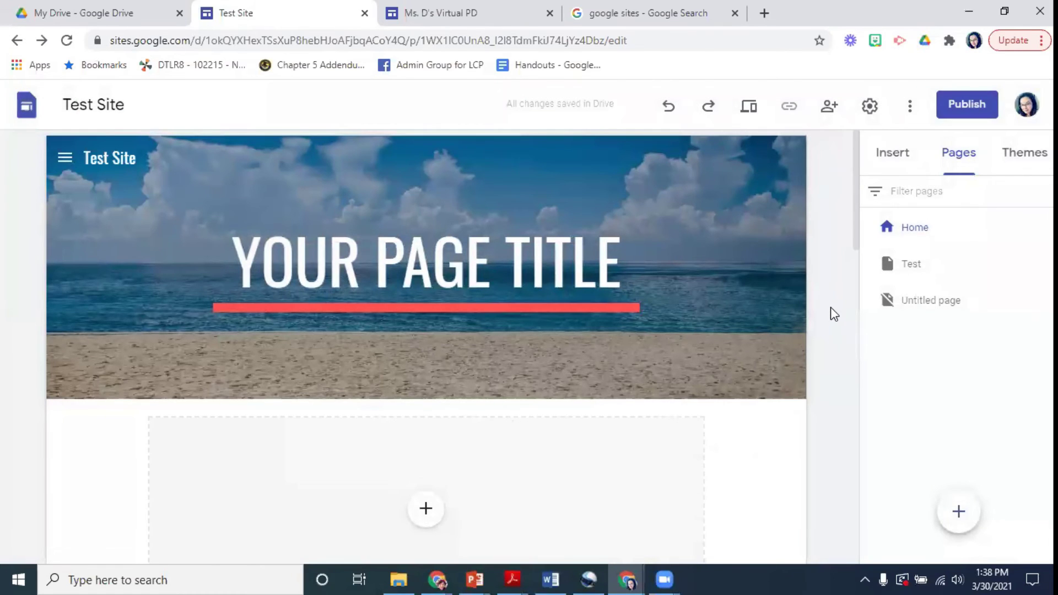
- Look over Test Site's layout placeholders and the content elements available for insertion
{"action": "scroll", "coordinate": [841, 312], "scroll_direction": "down", "scroll_amount": 4}
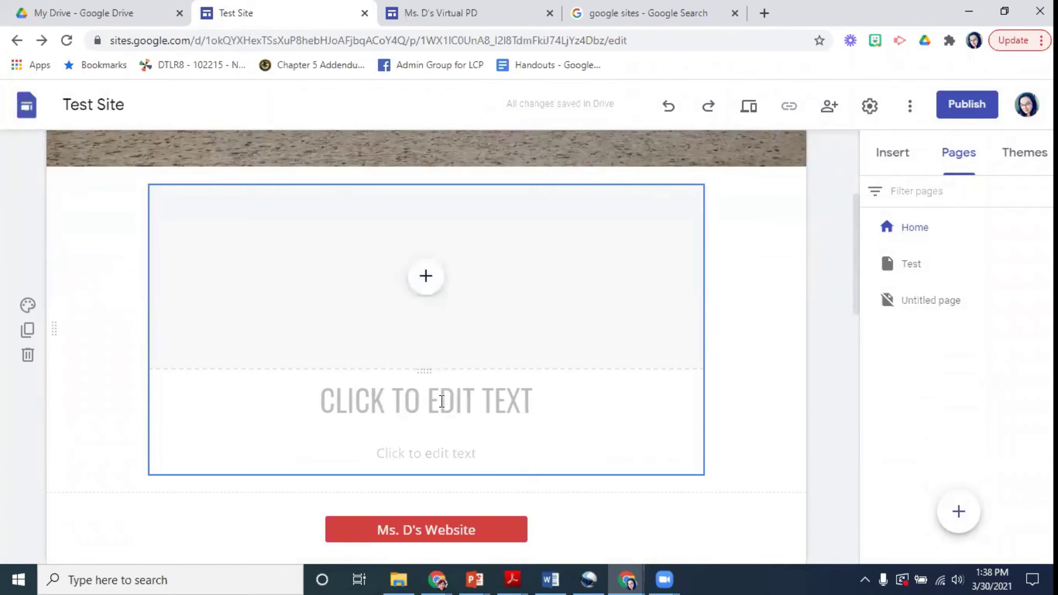
{"action": "left_click", "coordinate": [872, 160]}
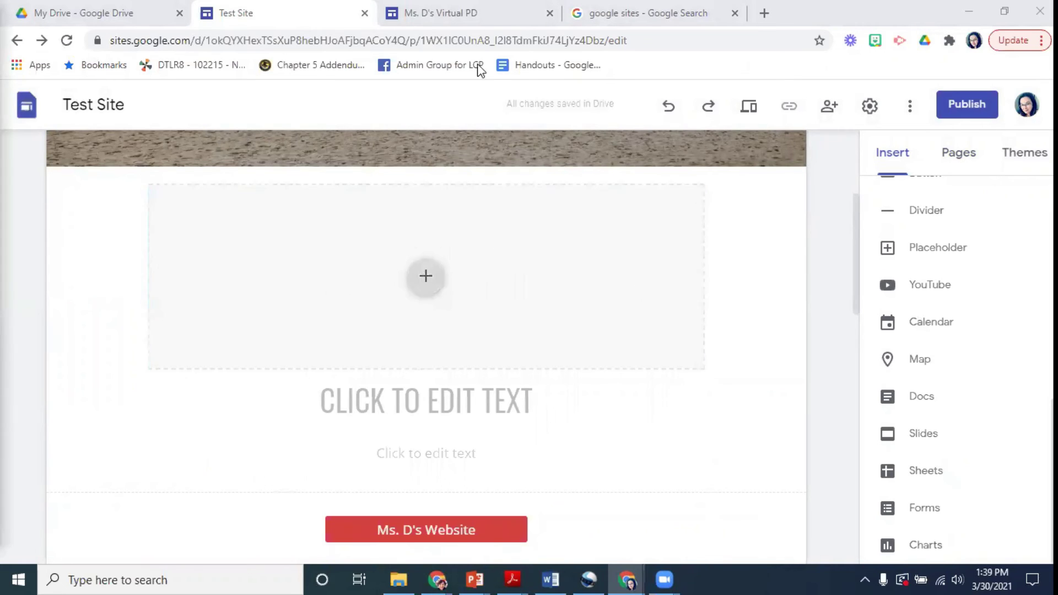
- Look through the session sections on the Ms. D's Virtual PD Home page, and return to Test Site's header
{"action": "left_click", "coordinate": [466, 17]}
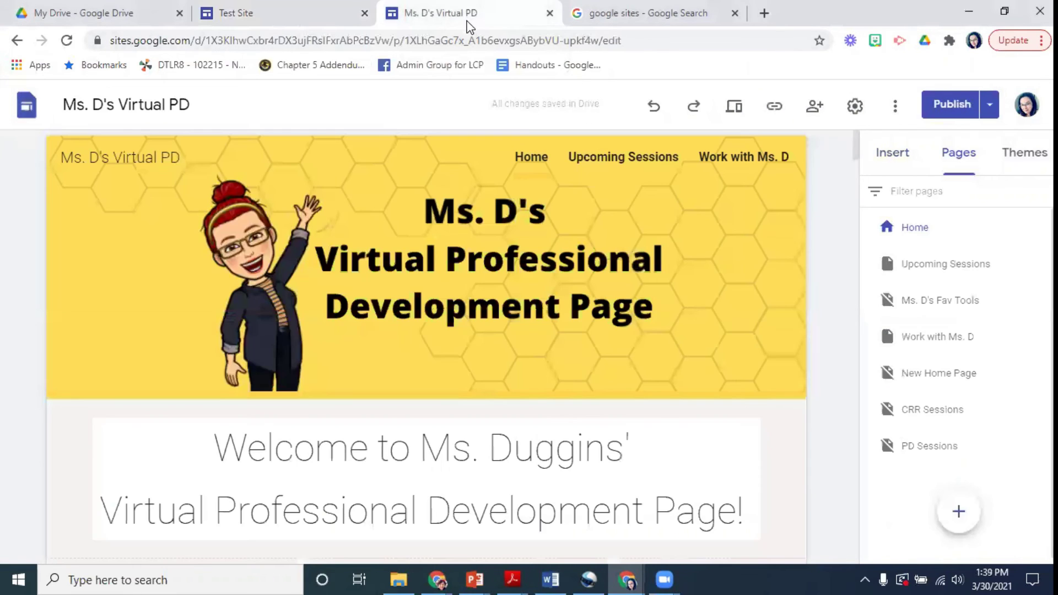
{"action": "scroll", "coordinate": [579, 270], "scroll_direction": "down", "scroll_amount": 15}
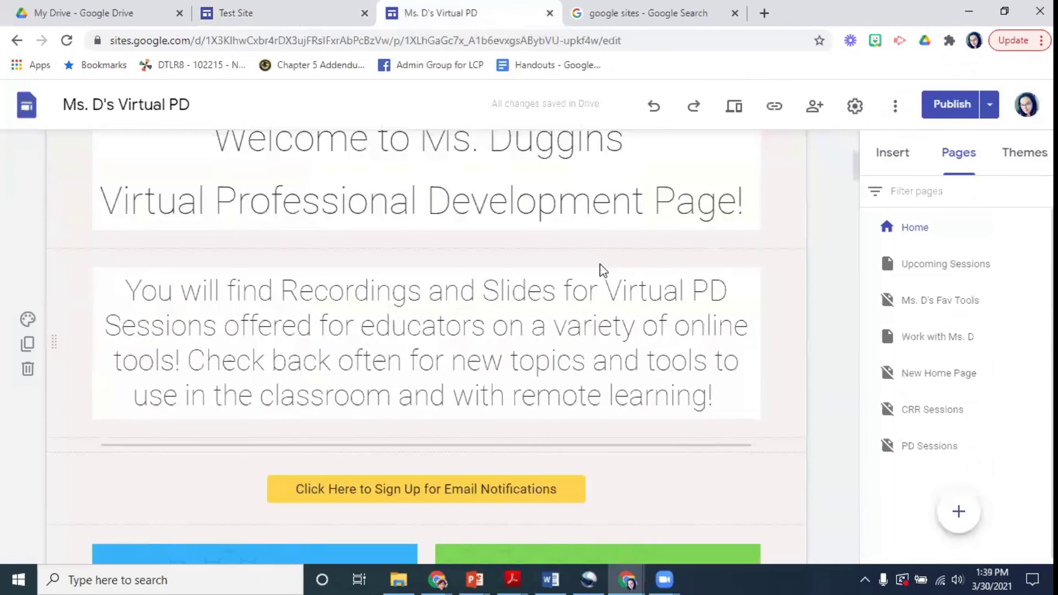
{"action": "scroll", "coordinate": [524, 353], "scroll_direction": "down", "scroll_amount": 1}
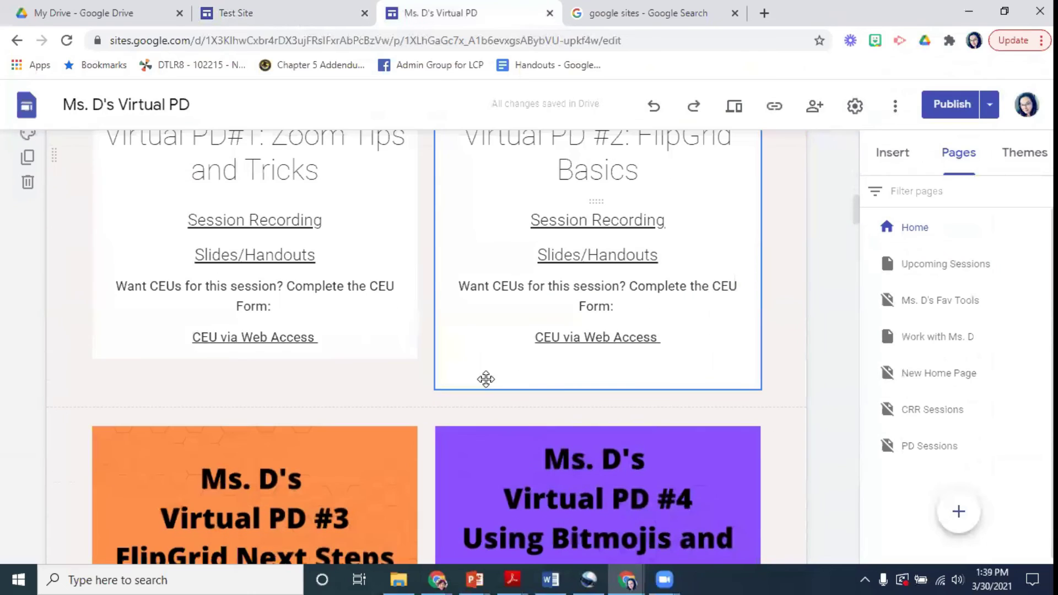
{"action": "scroll", "coordinate": [286, 220], "scroll_direction": "up", "scroll_amount": 2}
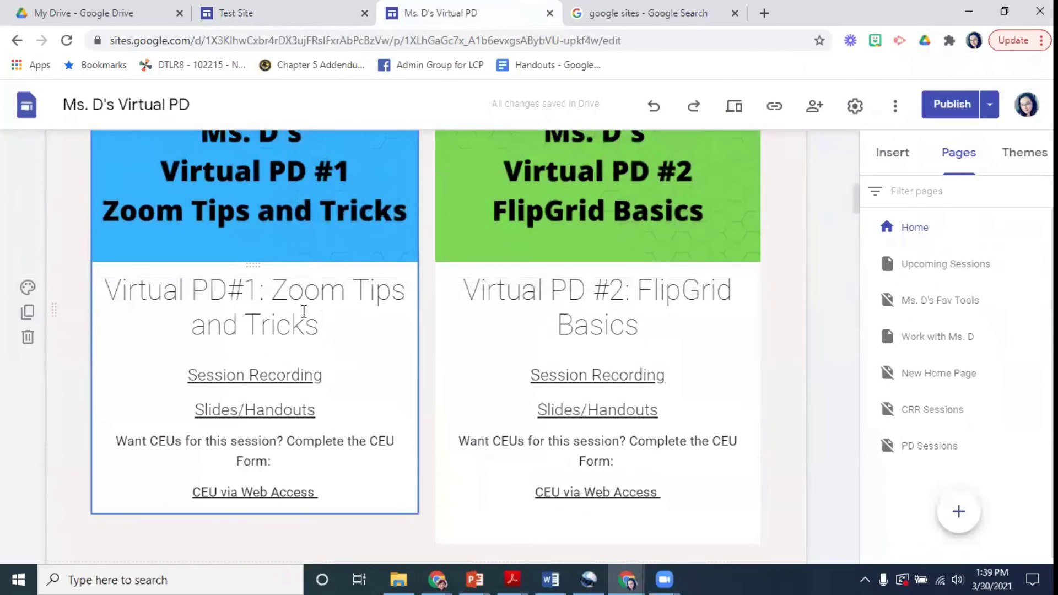
{"action": "scroll", "coordinate": [287, 397], "scroll_direction": "down", "scroll_amount": 8}
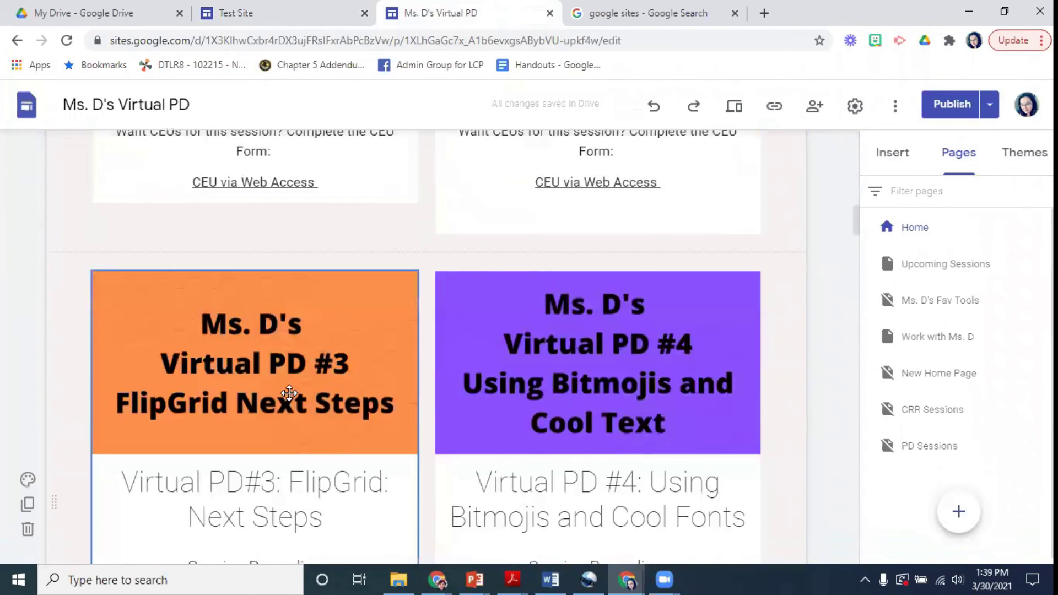
{"action": "scroll", "coordinate": [425, 347], "scroll_direction": "down", "scroll_amount": 15}
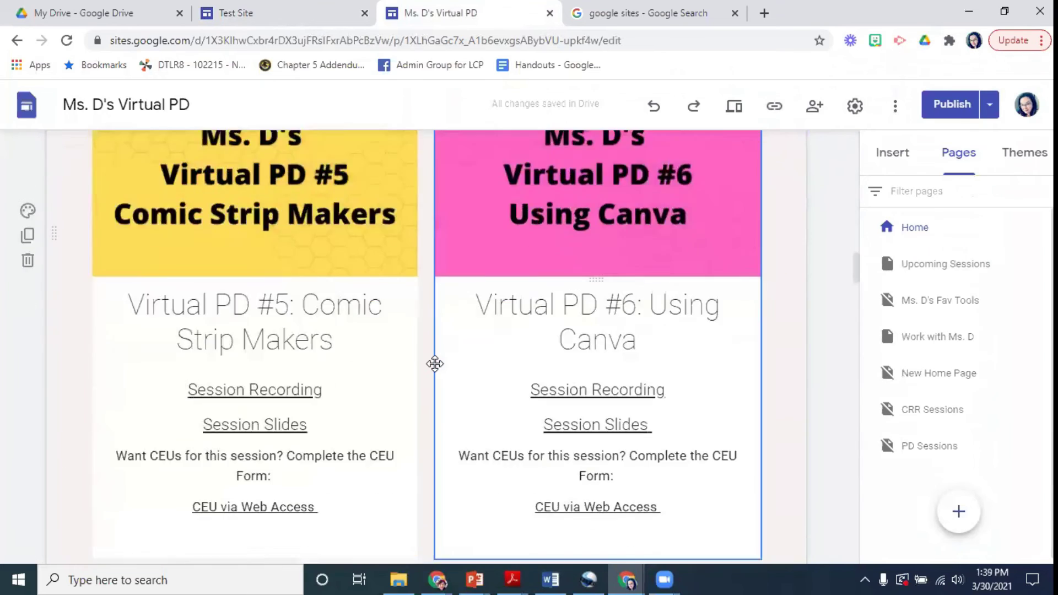
{"action": "scroll", "coordinate": [433, 352], "scroll_direction": "up", "scroll_amount": 15}
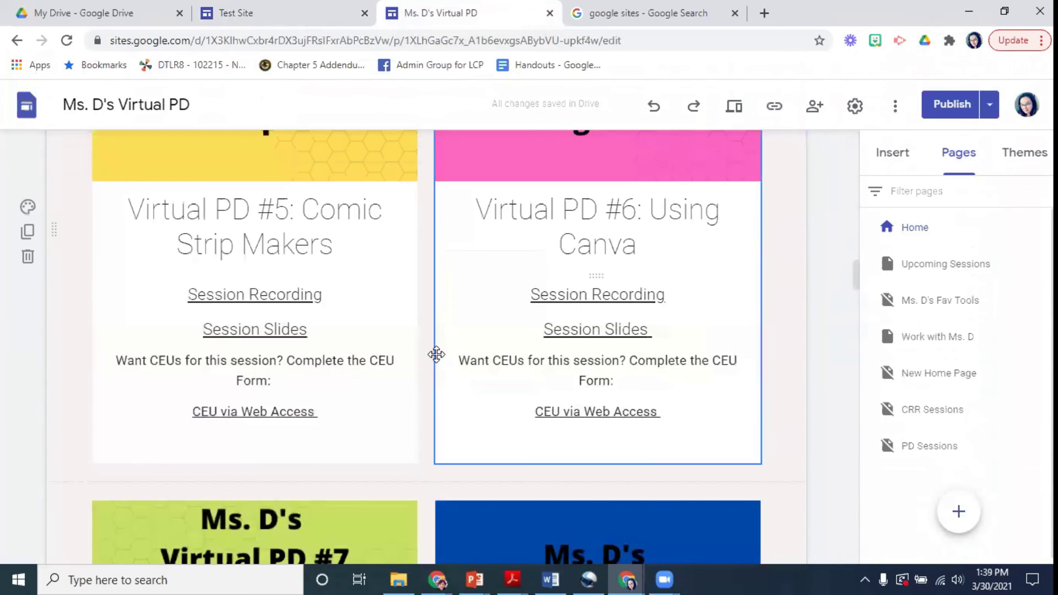
{"action": "scroll", "coordinate": [435, 336], "scroll_direction": "up", "scroll_amount": 10}
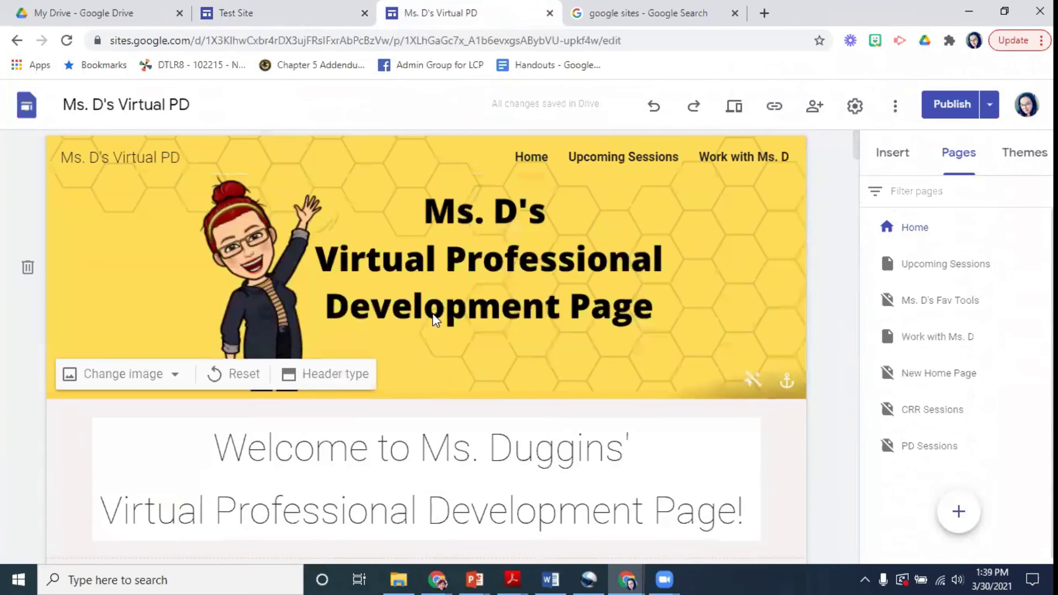
{"action": "left_click", "coordinate": [236, 14]}
{"action": "scroll", "coordinate": [265, 290], "scroll_direction": "up", "scroll_amount": 4}
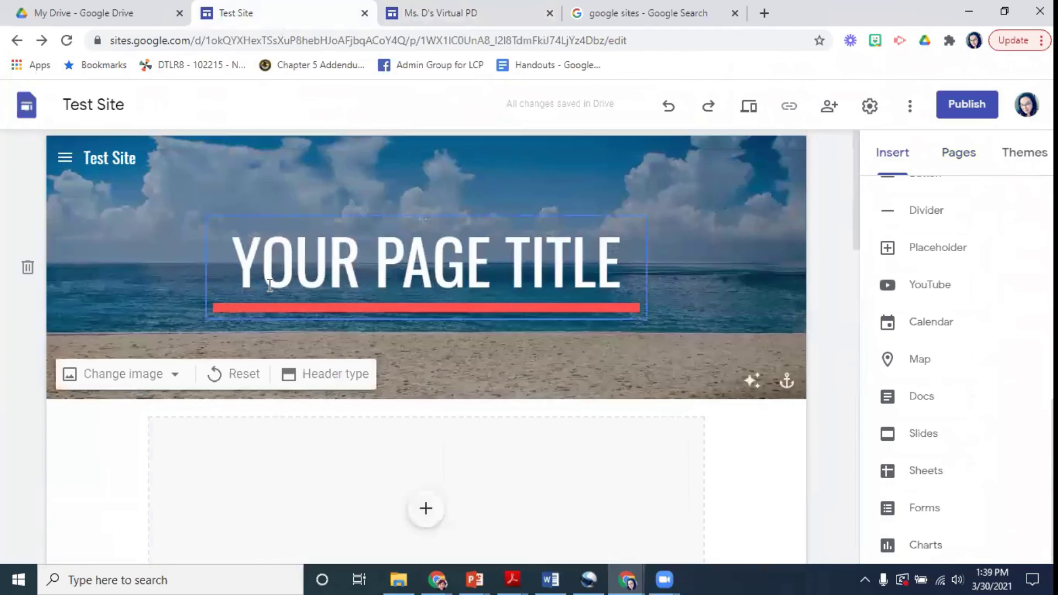
- Open the #NCFLSE21 example site and look over the sections of its Home page
{"action": "left_click", "coordinate": [411, 14]}
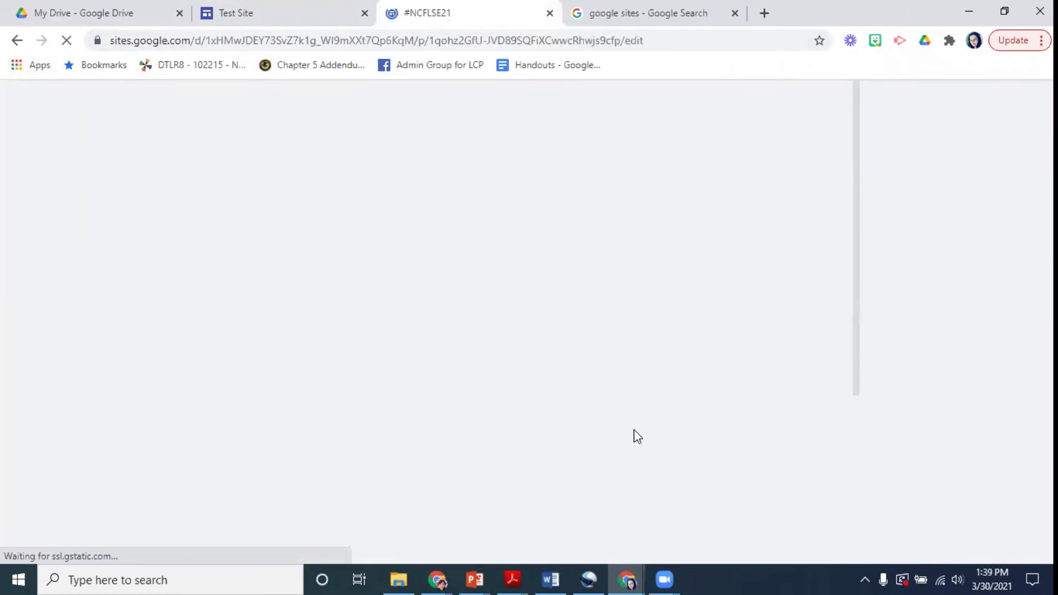
{"action": "scroll", "coordinate": [611, 402], "scroll_direction": "down", "scroll_amount": 3}
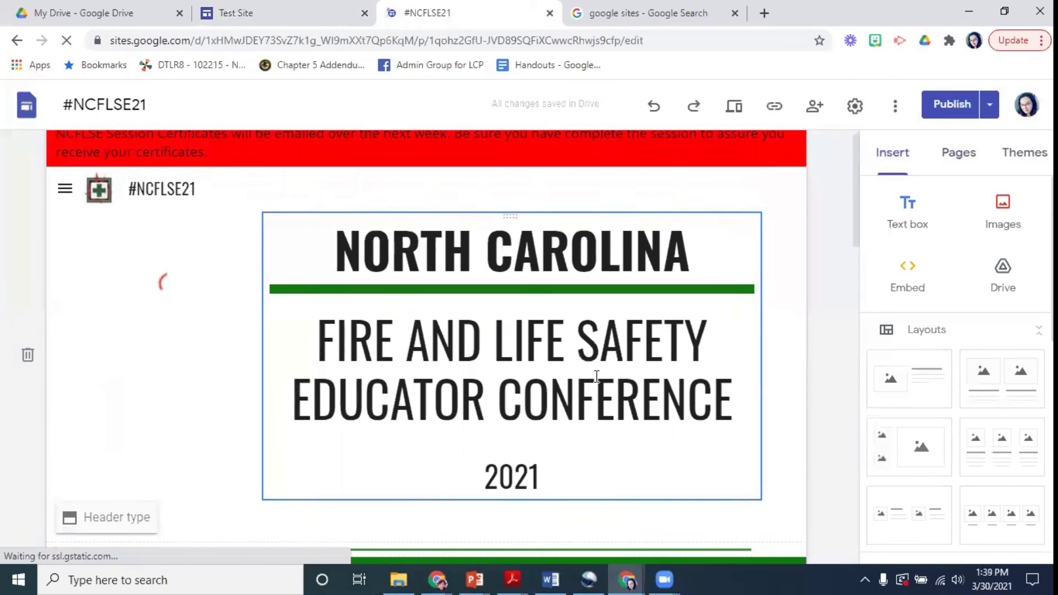
{"action": "scroll", "coordinate": [597, 380], "scroll_direction": "down", "scroll_amount": 8}
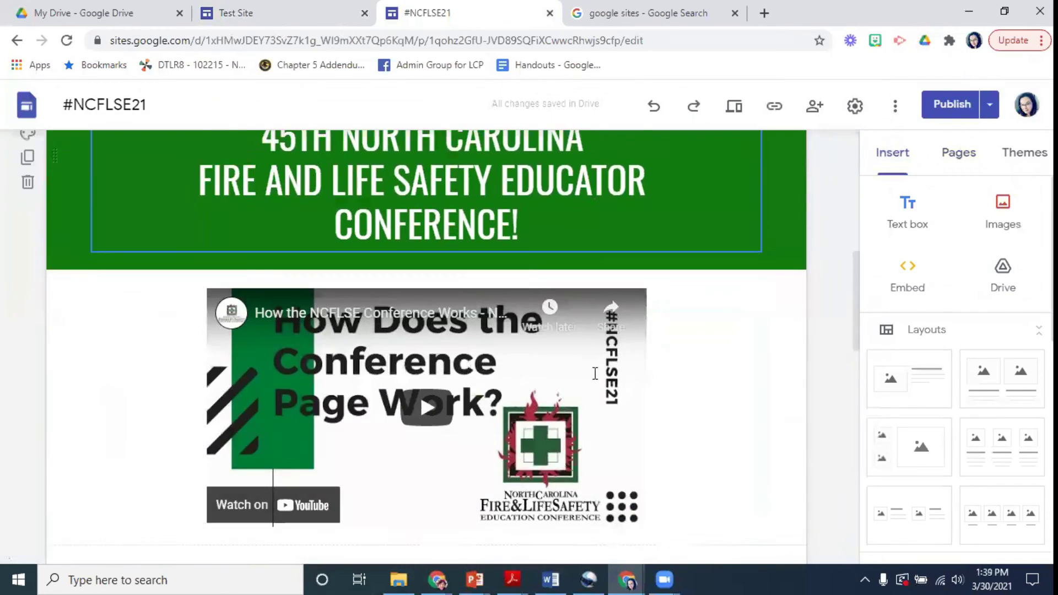
{"action": "scroll", "coordinate": [372, 325], "scroll_direction": "down", "scroll_amount": 11}
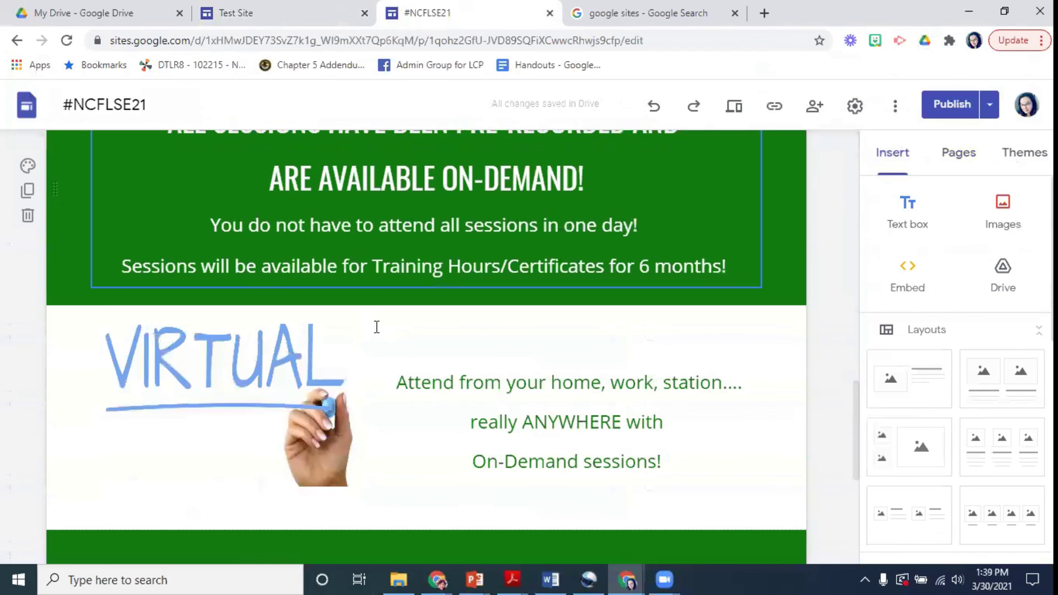
{"action": "scroll", "coordinate": [316, 303], "scroll_direction": "up", "scroll_amount": 10}
{"action": "scroll", "coordinate": [316, 303], "scroll_direction": "up", "scroll_amount": 13}
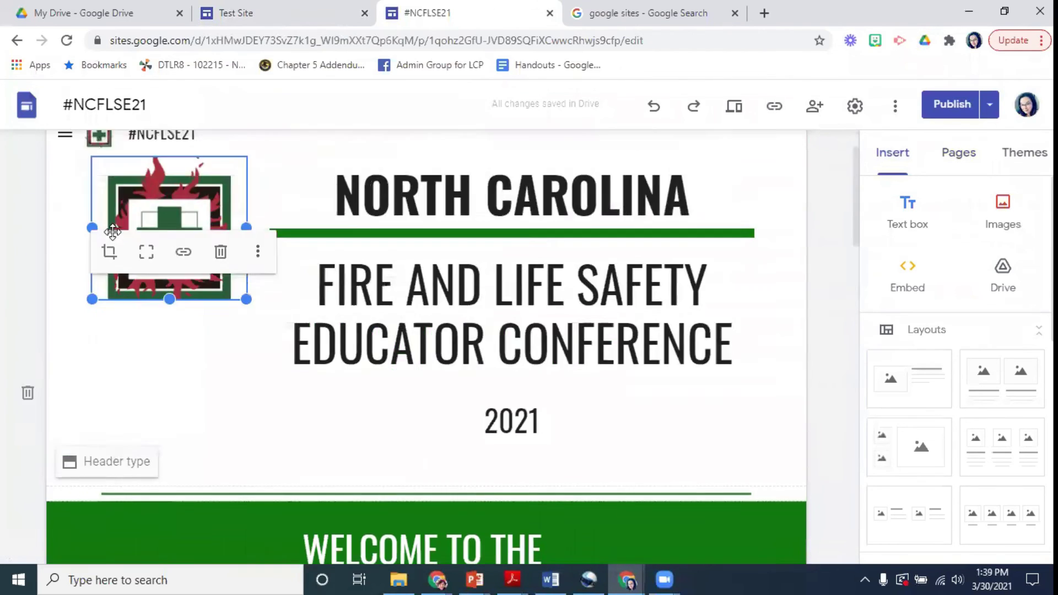
- Go to #NCFLSE21's Conference Session Videos page and look through its embedded videos, question links and session surveys
{"action": "left_click", "coordinate": [66, 208]}
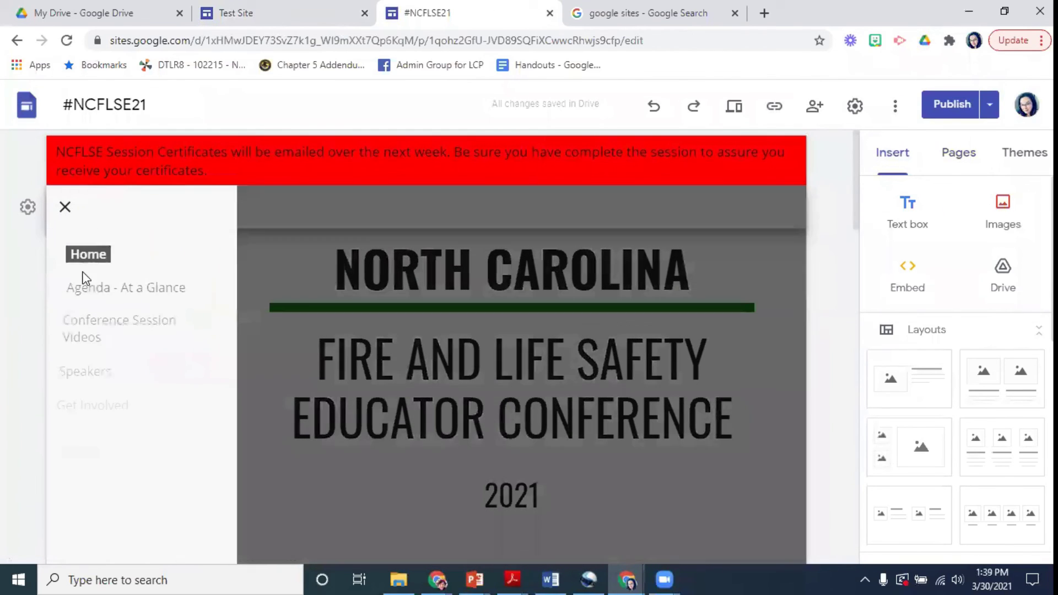
{"action": "left_click", "coordinate": [101, 338]}
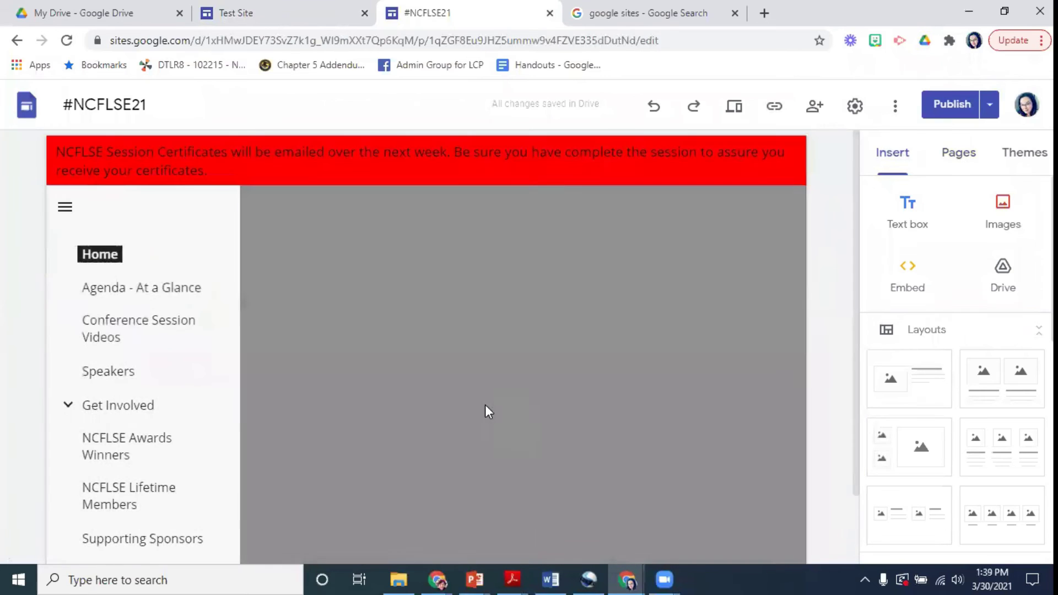
{"action": "scroll", "coordinate": [573, 394], "scroll_direction": "down", "scroll_amount": 5}
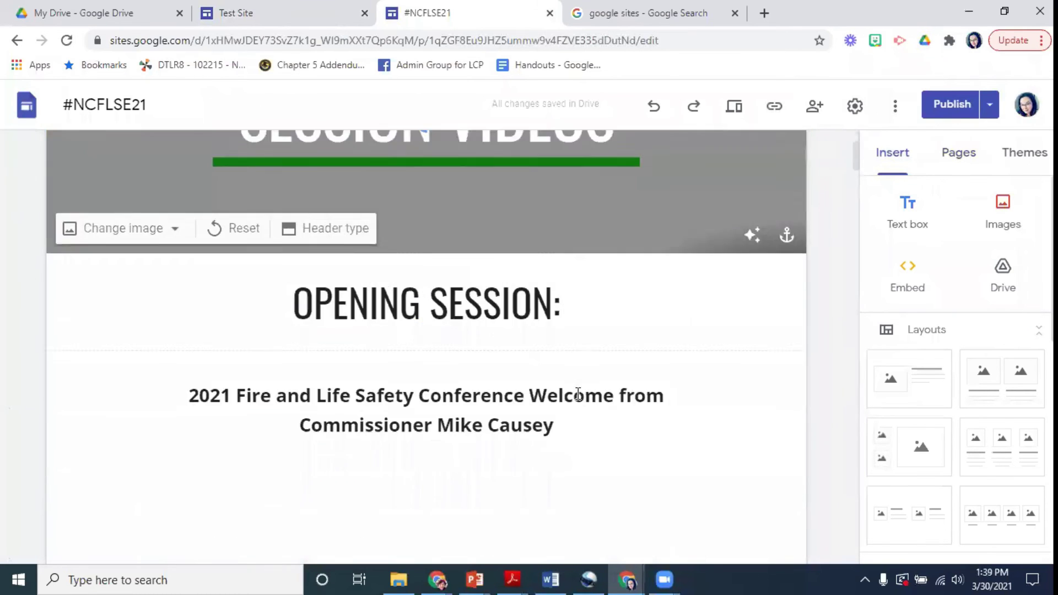
{"action": "scroll", "coordinate": [727, 371], "scroll_direction": "down", "scroll_amount": 6}
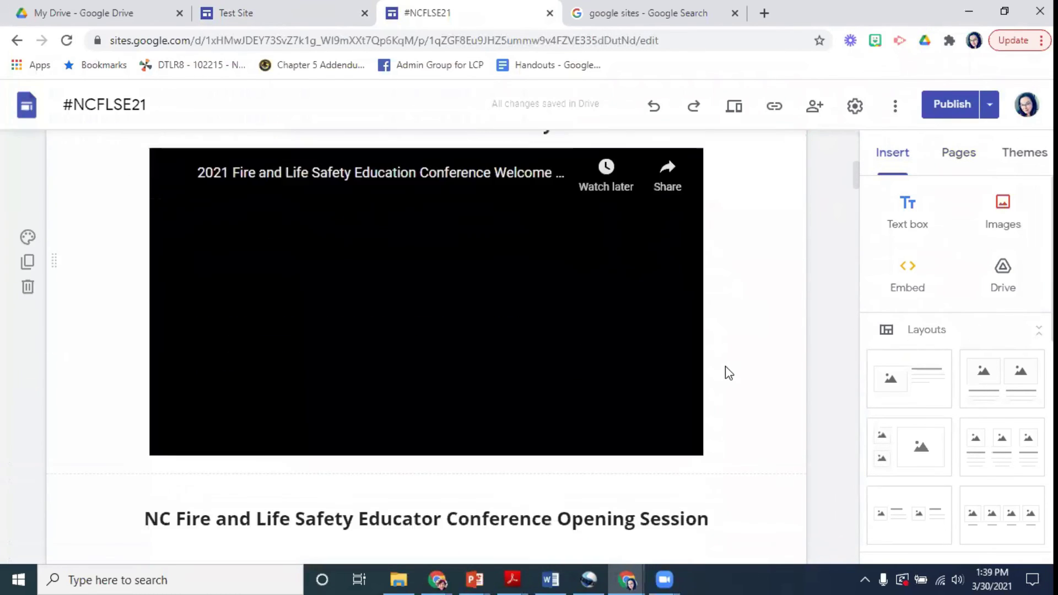
{"action": "scroll", "coordinate": [729, 374], "scroll_direction": "down", "scroll_amount": 5}
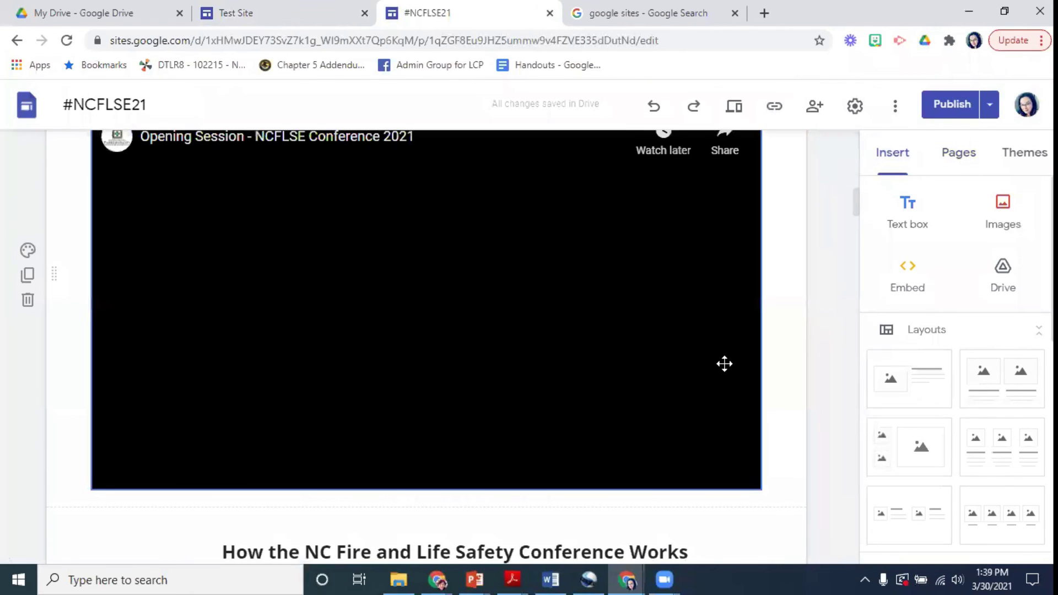
{"action": "scroll", "coordinate": [726, 362], "scroll_direction": "down", "scroll_amount": 5}
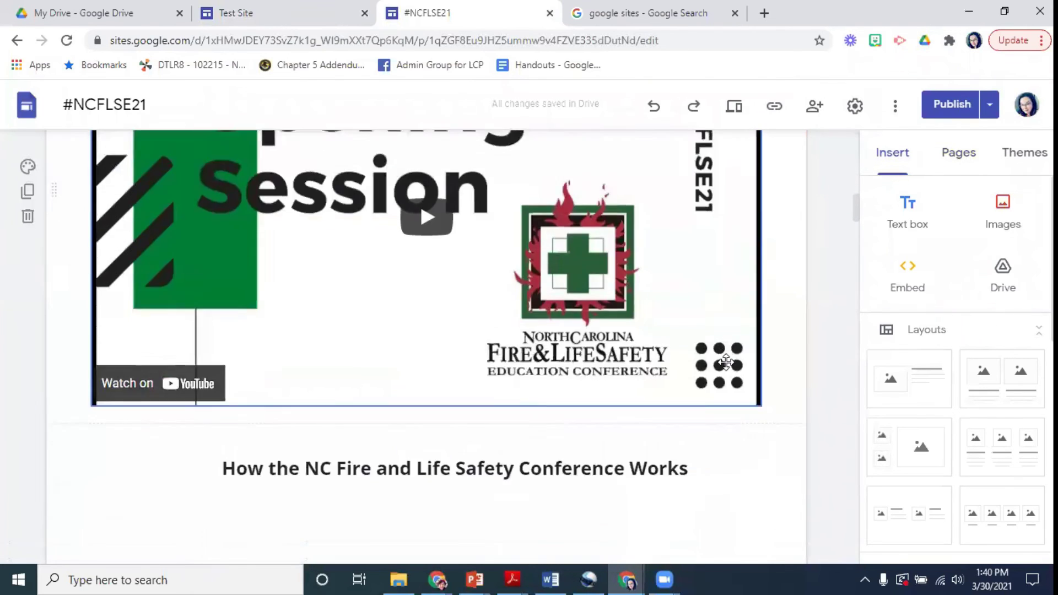
{"action": "scroll", "coordinate": [725, 368], "scroll_direction": "down", "scroll_amount": 10}
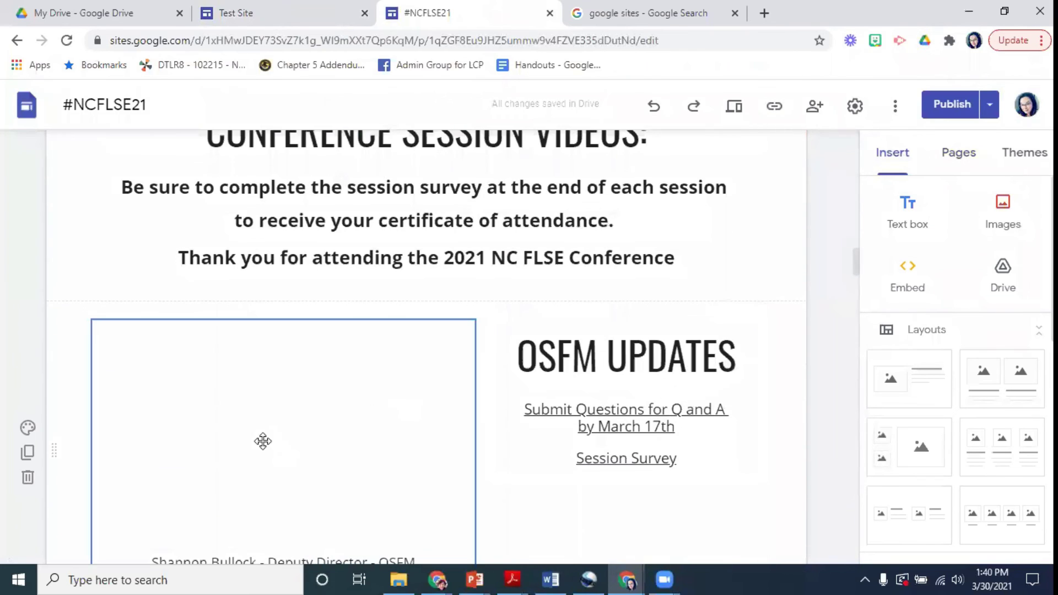
{"action": "scroll", "coordinate": [370, 404], "scroll_direction": "down", "scroll_amount": 2}
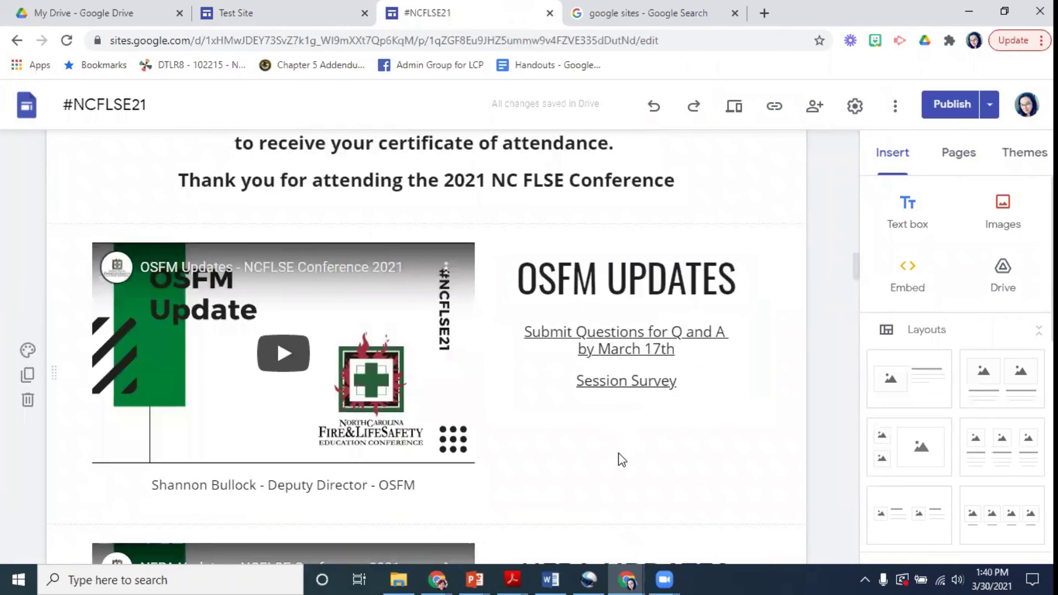
{"action": "scroll", "coordinate": [619, 456], "scroll_direction": "down", "scroll_amount": 2}
{"action": "scroll", "coordinate": [620, 459], "scroll_direction": "down", "scroll_amount": 2}
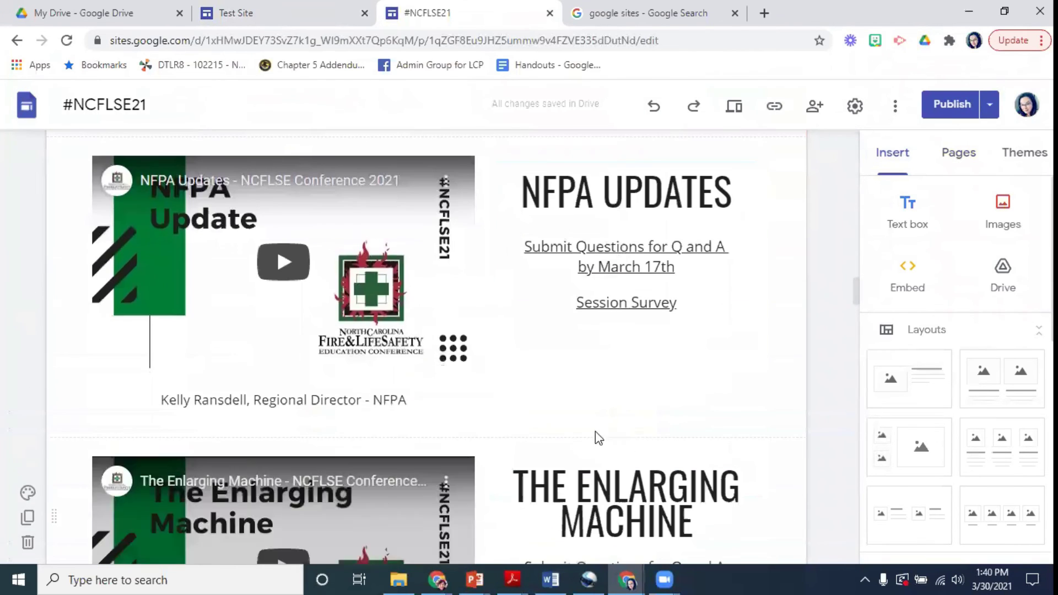
{"action": "scroll", "coordinate": [595, 435], "scroll_direction": "up", "scroll_amount": 15}
{"action": "scroll", "coordinate": [138, 236], "scroll_direction": "up", "scroll_amount": 12}
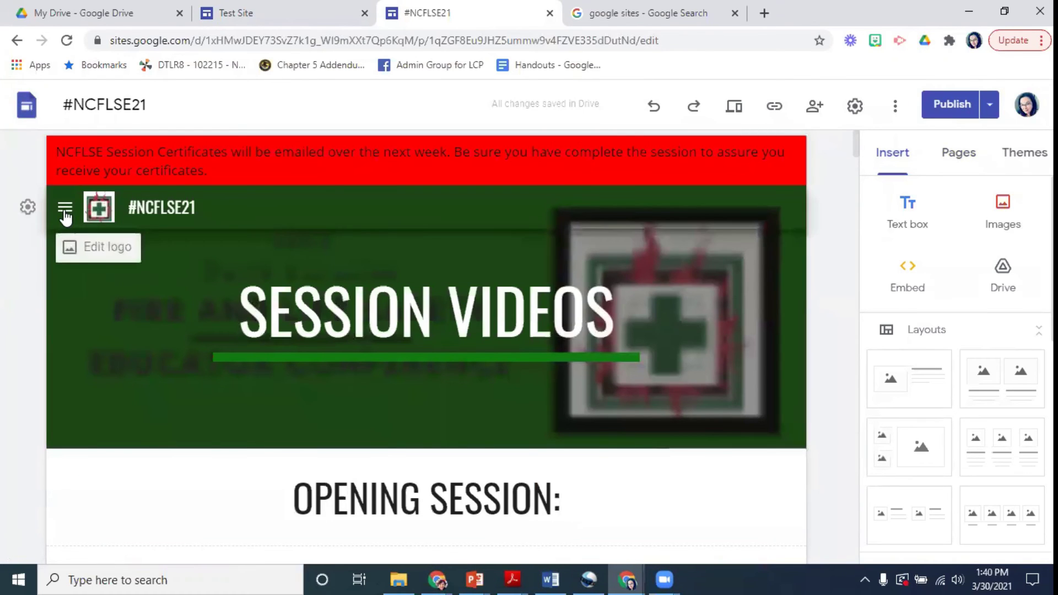
- Look over the pages and subpages listed in #NCFLSE21's site navigation
{"action": "left_click", "coordinate": [65, 207]}
{"action": "scroll", "coordinate": [142, 349], "scroll_direction": "down", "scroll_amount": 4}
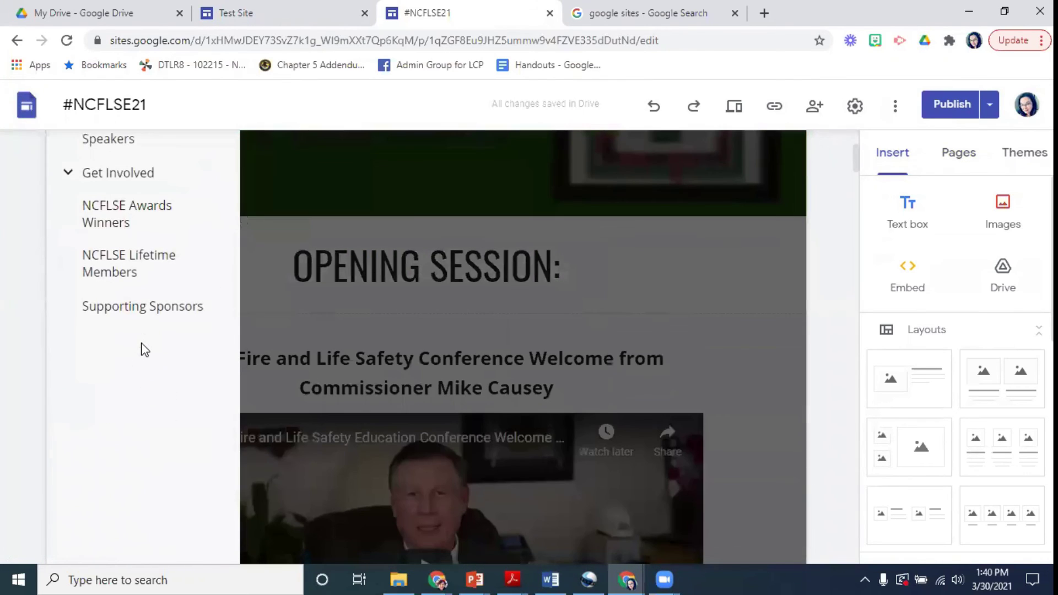
{"action": "scroll", "coordinate": [142, 350], "scroll_direction": "up", "scroll_amount": 5}
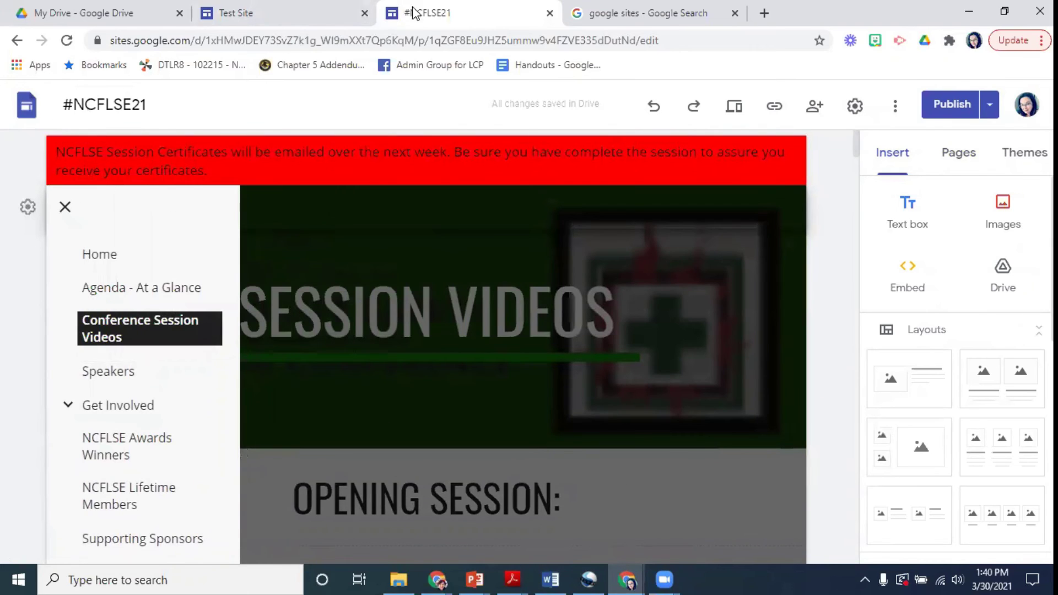
- Return to Test Site and merge the Ms Ds Google Sites presentation window into the same browser window
{"action": "left_click", "coordinate": [269, 13]}
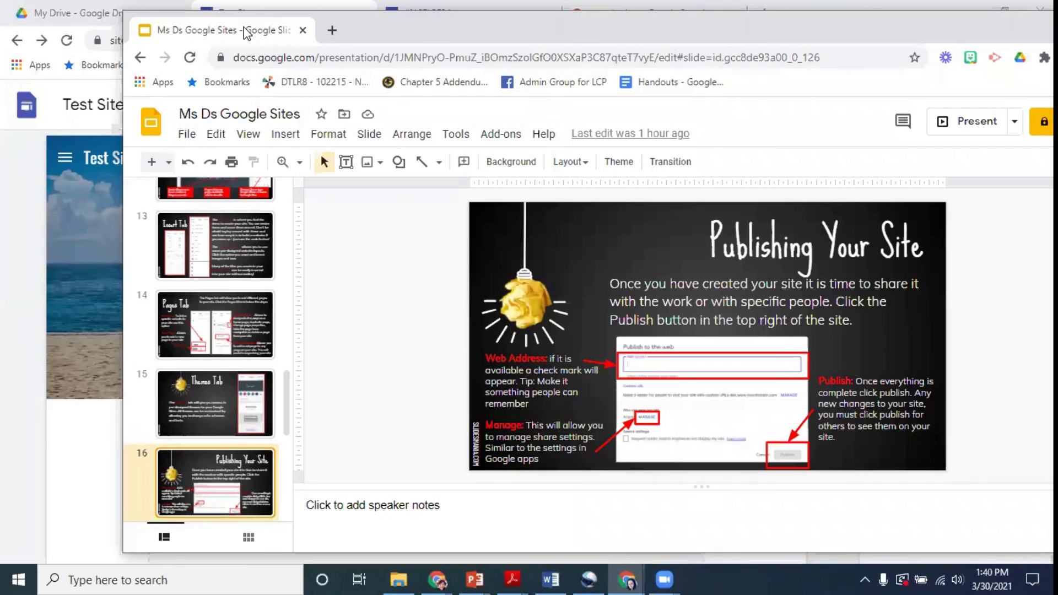
{"action": "left_click_drag", "start_coordinate": [247, 28], "coordinate": [319, 19]}
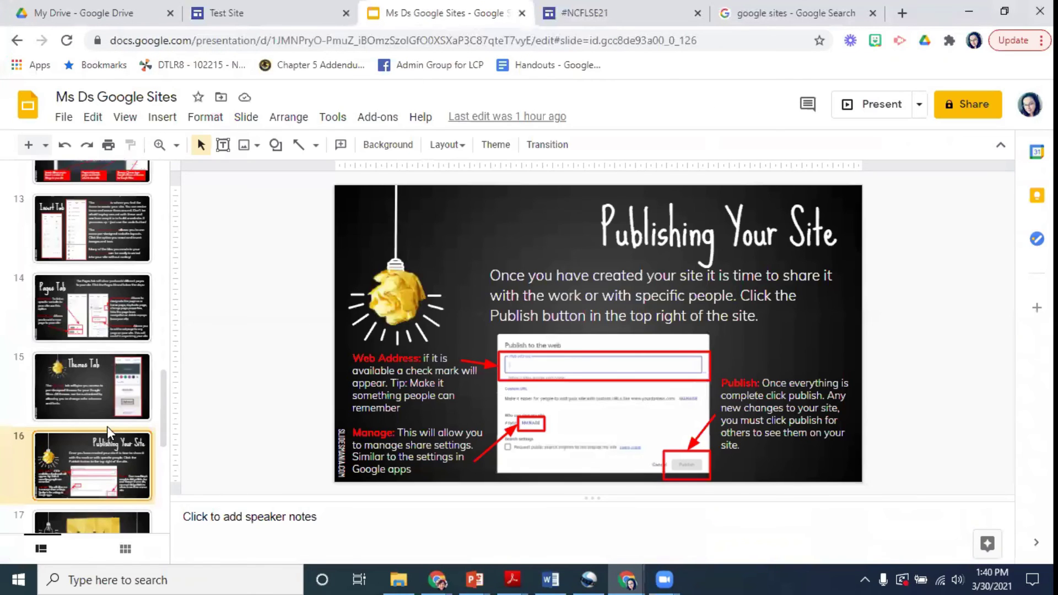
{"action": "scroll", "coordinate": [108, 426], "scroll_direction": "down", "scroll_amount": 2}
{"action": "scroll", "coordinate": [114, 300], "scroll_direction": "up", "scroll_amount": 2}
- Review the presentation's Pages Tab and Themes Tab slides and the Tips, Tricks and Tutorials title slide
{"action": "left_click", "coordinate": [112, 259]}
{"action": "left_click", "coordinate": [107, 289]}
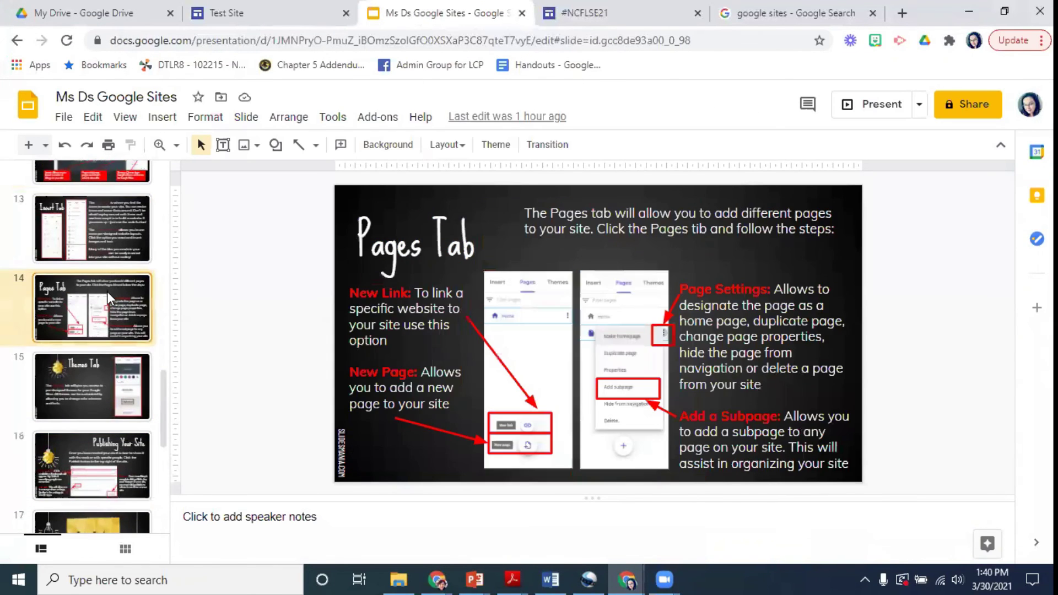
{"action": "left_click", "coordinate": [124, 402]}
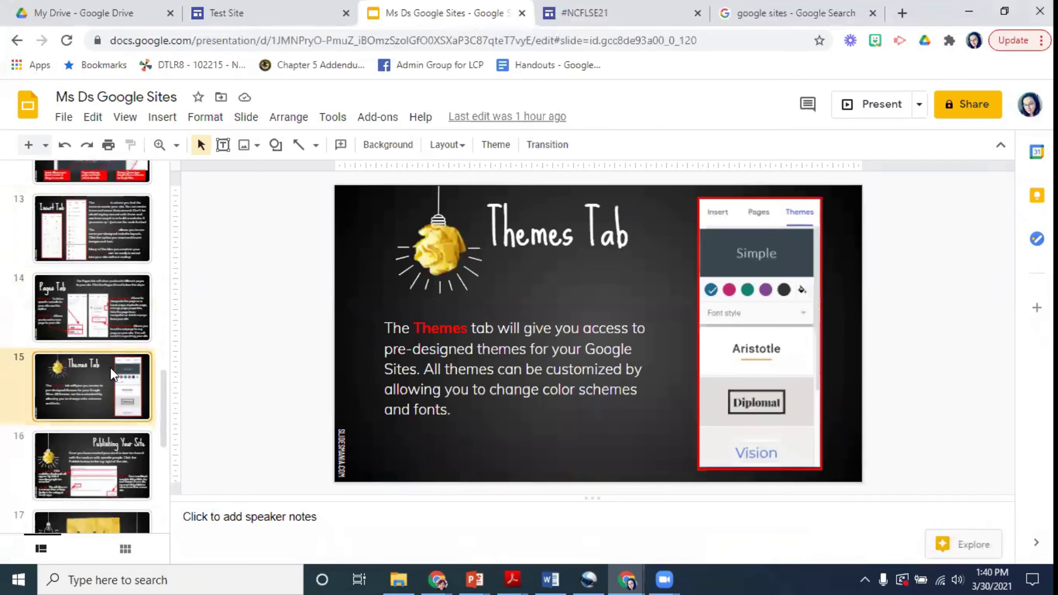
{"action": "scroll", "coordinate": [111, 368], "scroll_direction": "down", "scroll_amount": 1}
{"action": "left_click", "coordinate": [111, 477]}
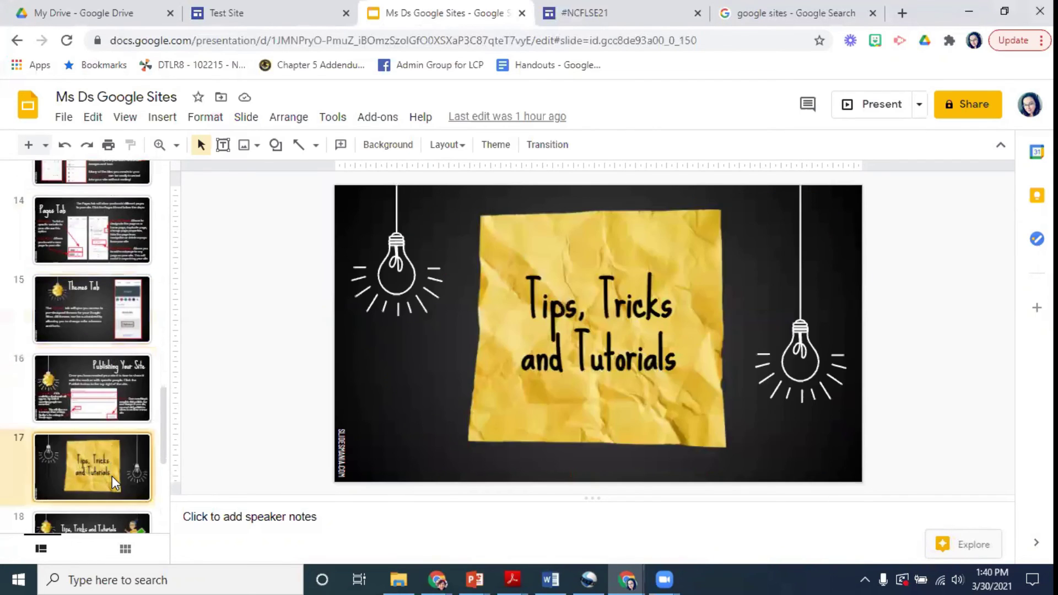
{"action": "scroll", "coordinate": [111, 476], "scroll_direction": "down", "scroll_amount": 3}
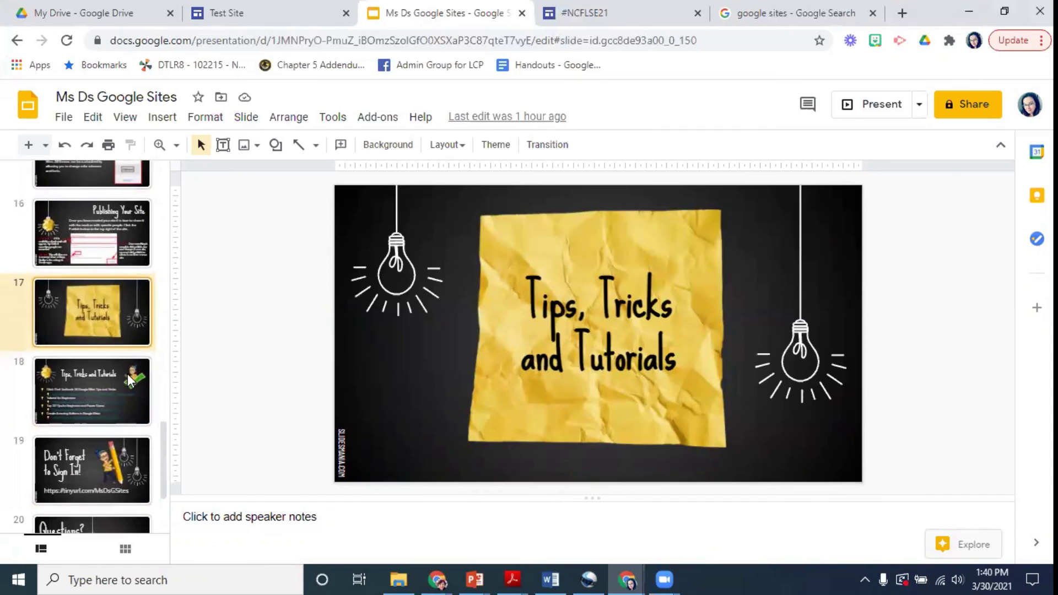
- Show slide 18 with the tutorial links and open the Ditch That Textbook article on 20 Google Sites tips and tricks
{"action": "left_click", "coordinate": [128, 374]}
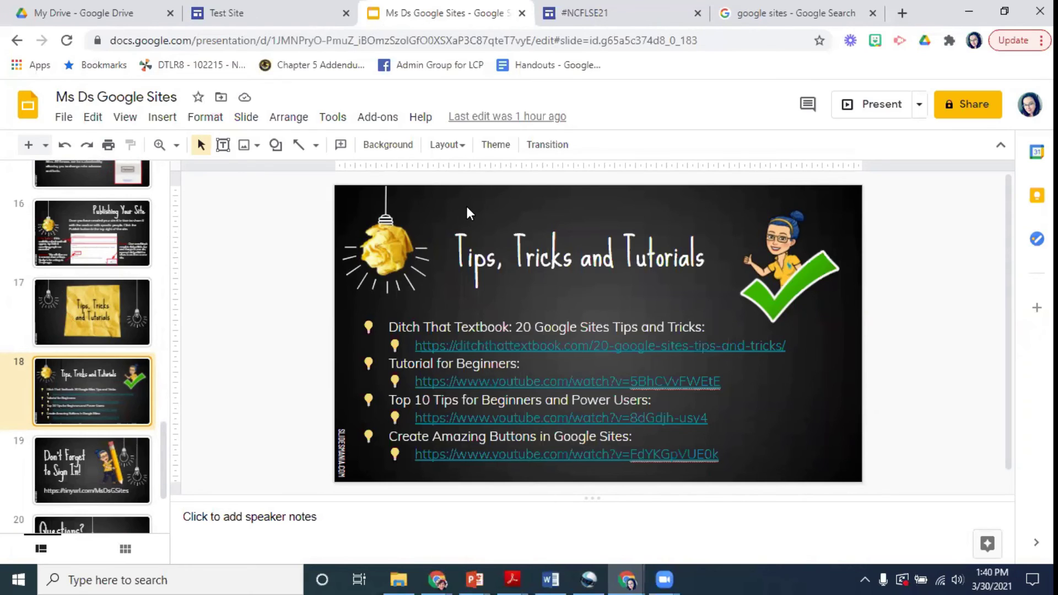
{"action": "left_click", "coordinate": [583, 351]}
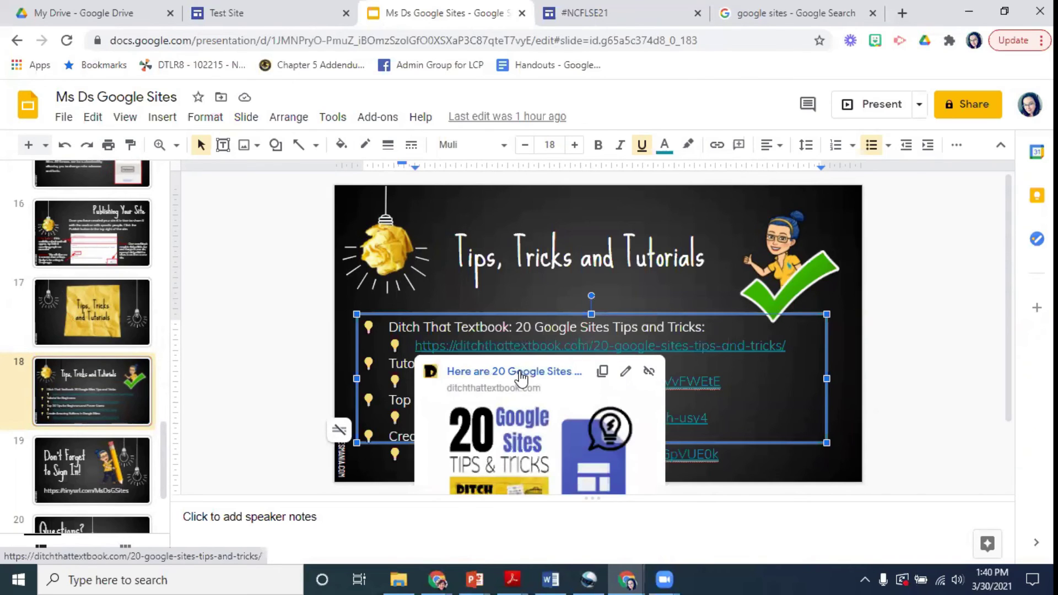
{"action": "left_click", "coordinate": [522, 373]}
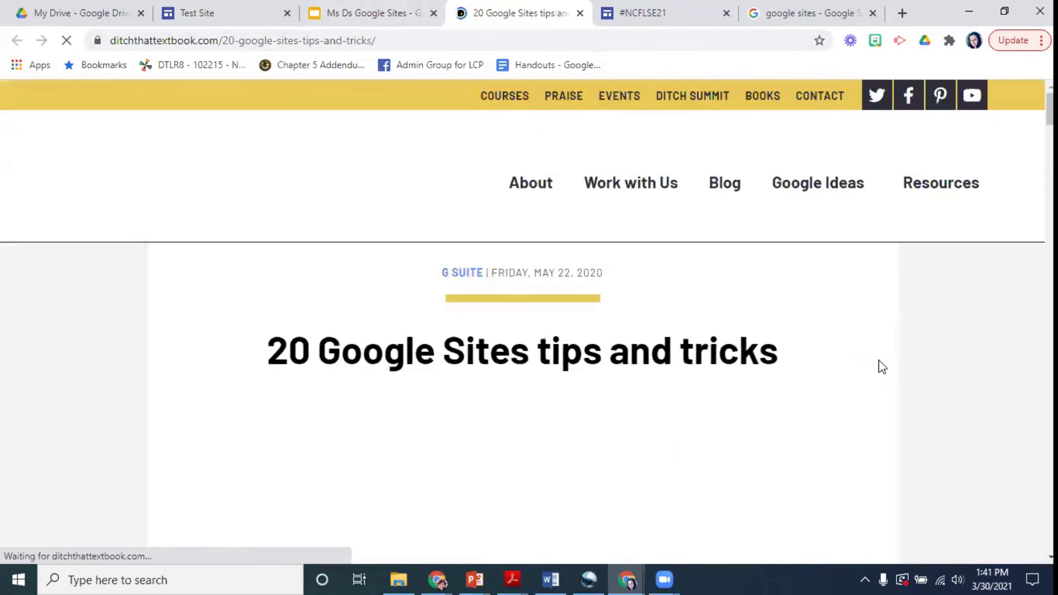
- Look through the article's sections on getting started, tutorials for students, and using Google Sites in the classroom
{"action": "scroll", "coordinate": [865, 406], "scroll_direction": "down", "scroll_amount": 10}
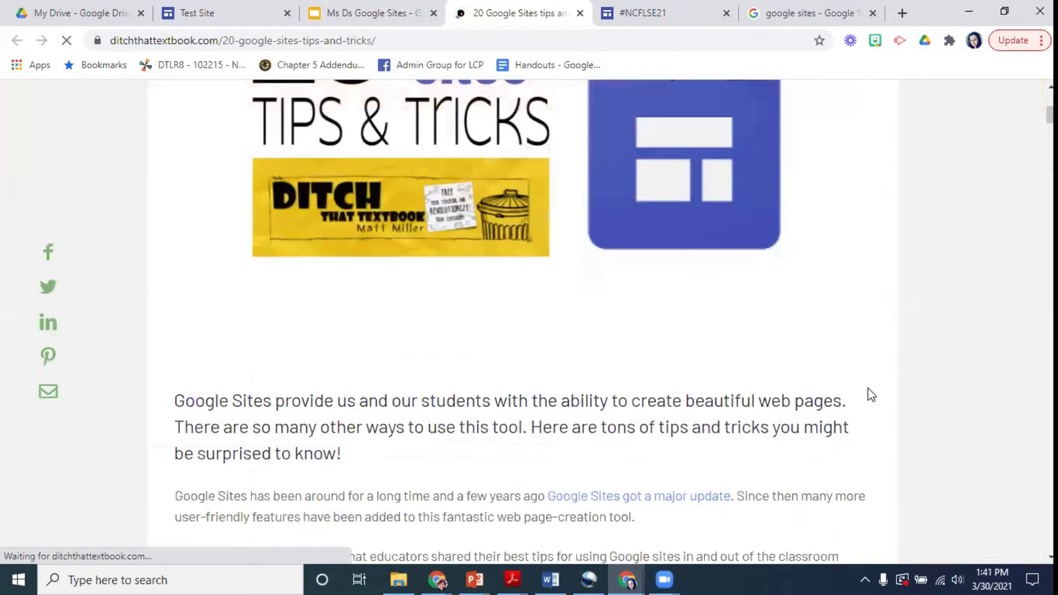
{"action": "scroll", "coordinate": [867, 388], "scroll_direction": "down", "scroll_amount": 3}
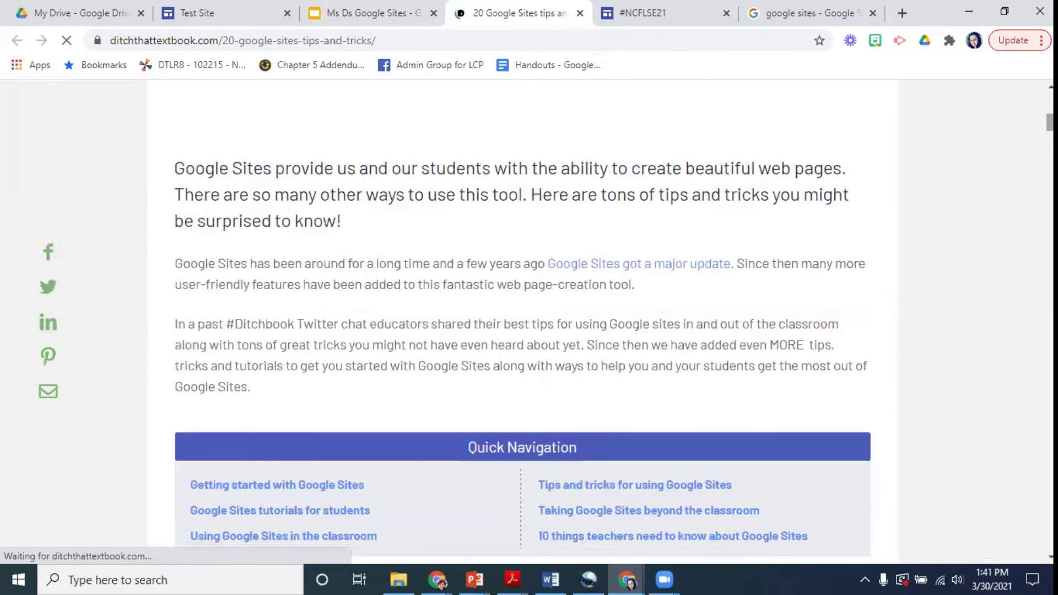
{"action": "left_click_drag", "start_coordinate": [1050, 123], "coordinate": [1050, 149]}
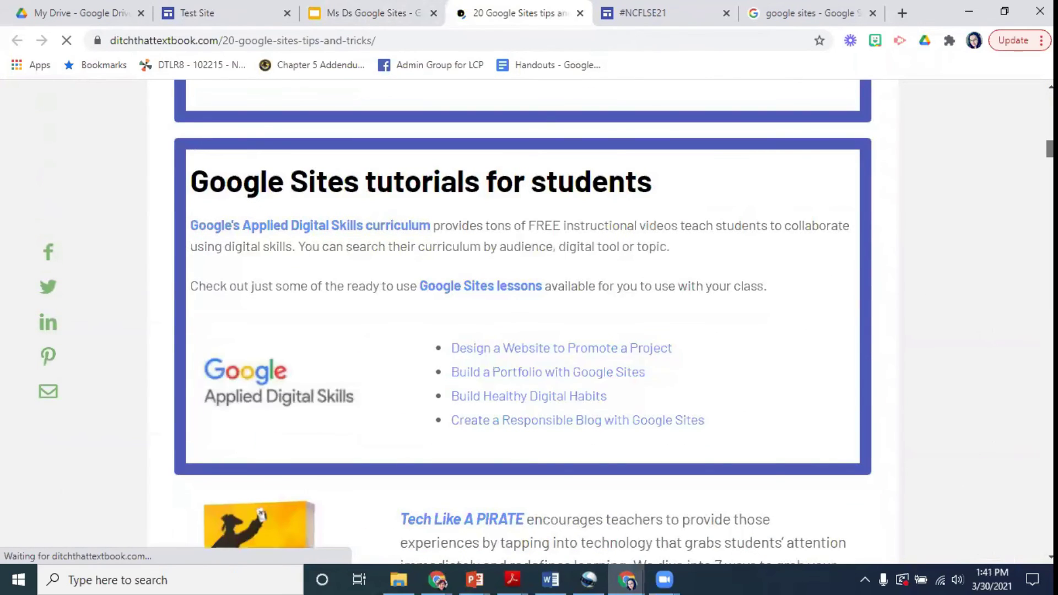
{"action": "scroll", "coordinate": [831, 359], "scroll_direction": "up", "scroll_amount": 5}
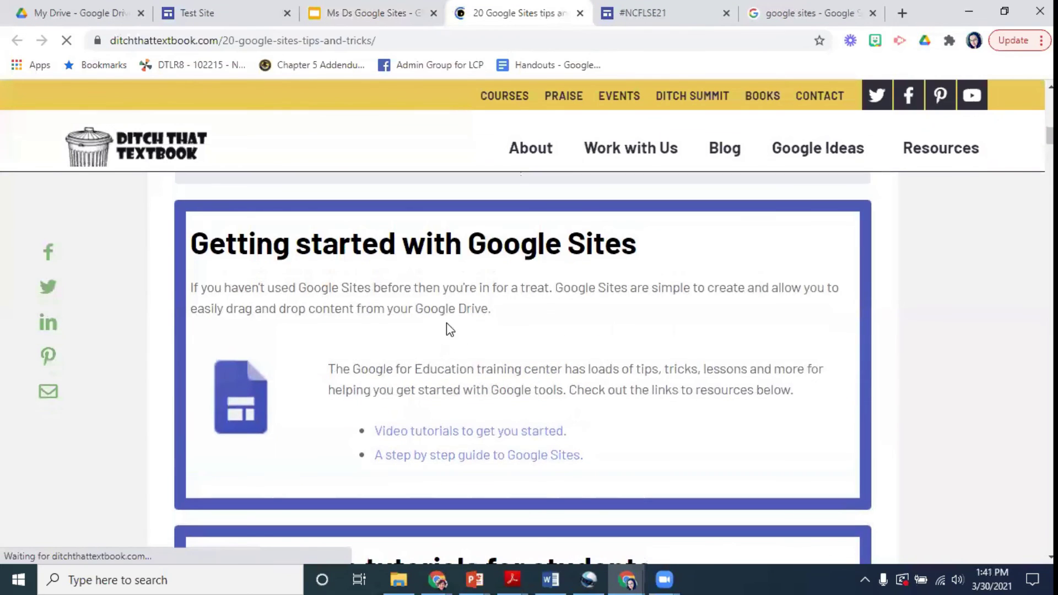
{"action": "scroll", "coordinate": [707, 400], "scroll_direction": "down", "scroll_amount": 3}
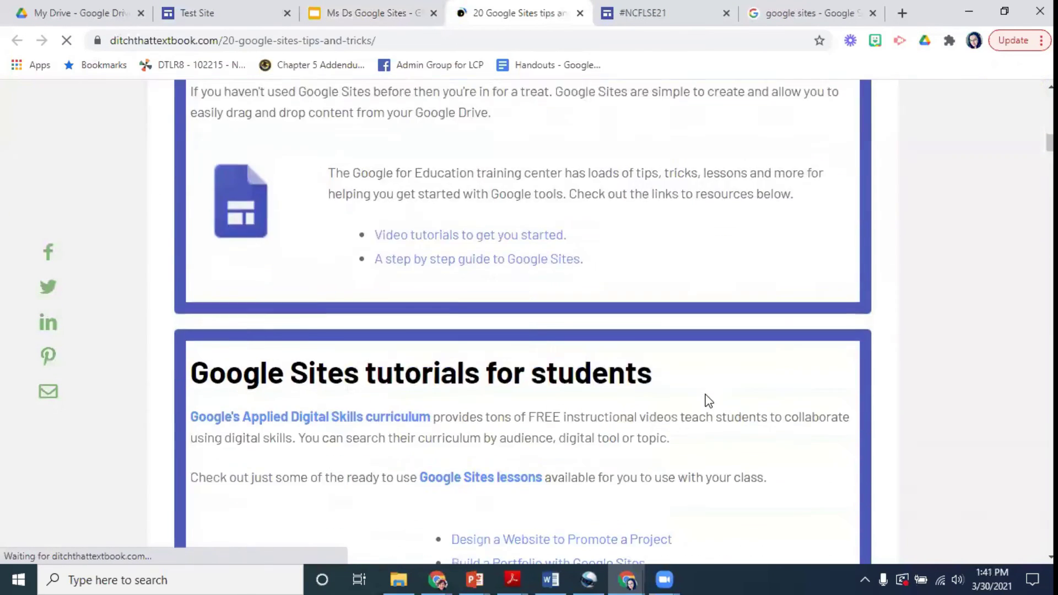
{"action": "scroll", "coordinate": [709, 400], "scroll_direction": "down", "scroll_amount": 2}
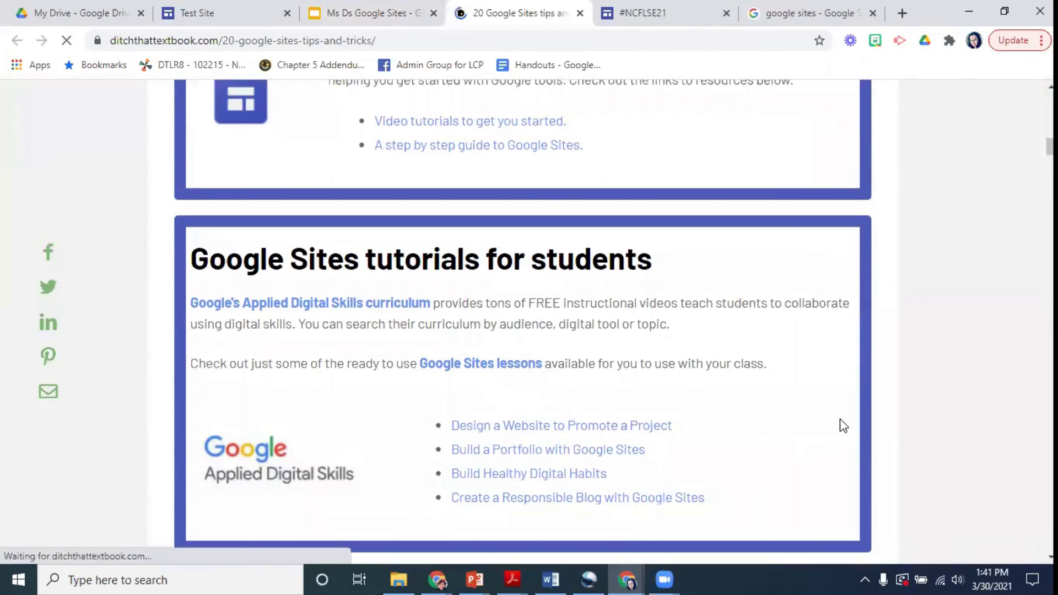
{"action": "scroll", "coordinate": [844, 425], "scroll_direction": "down", "scroll_amount": 1}
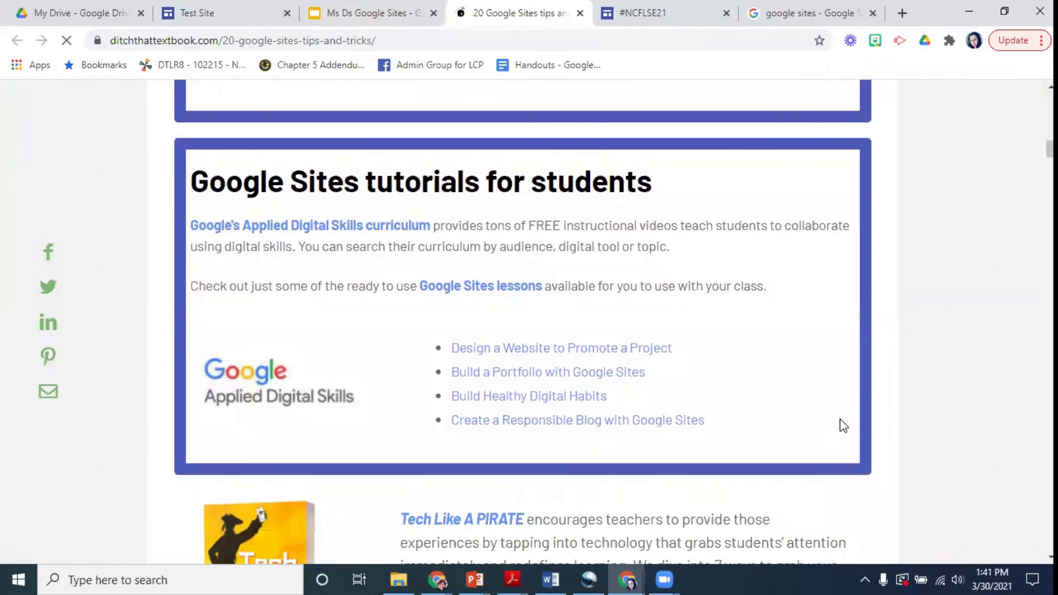
{"action": "scroll", "coordinate": [840, 418], "scroll_direction": "down", "scroll_amount": 7}
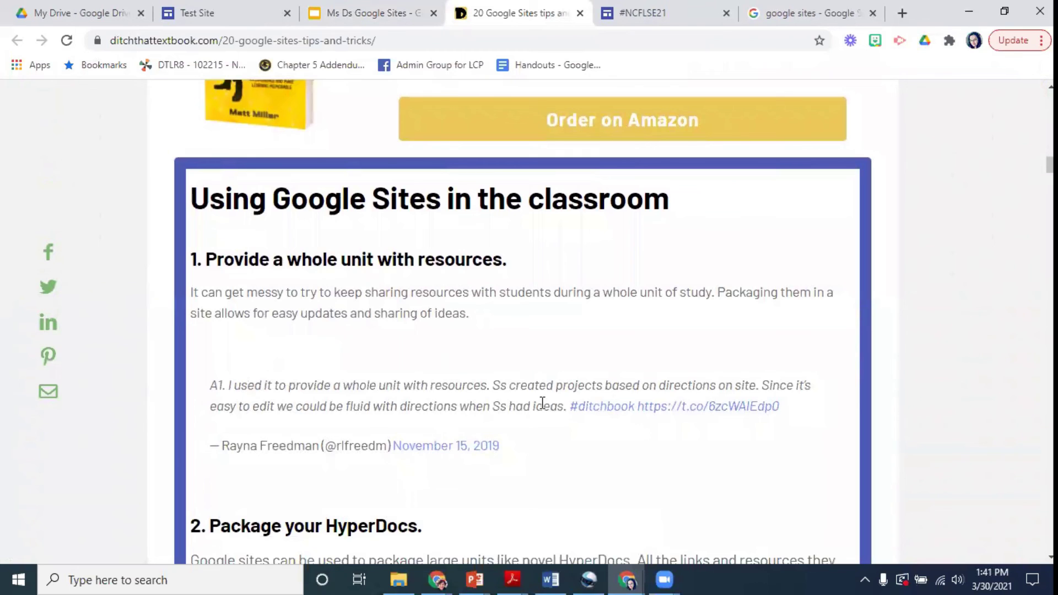
{"action": "scroll", "coordinate": [539, 404], "scroll_direction": "down", "scroll_amount": 4}
{"action": "scroll", "coordinate": [683, 421], "scroll_direction": "down", "scroll_amount": 5}
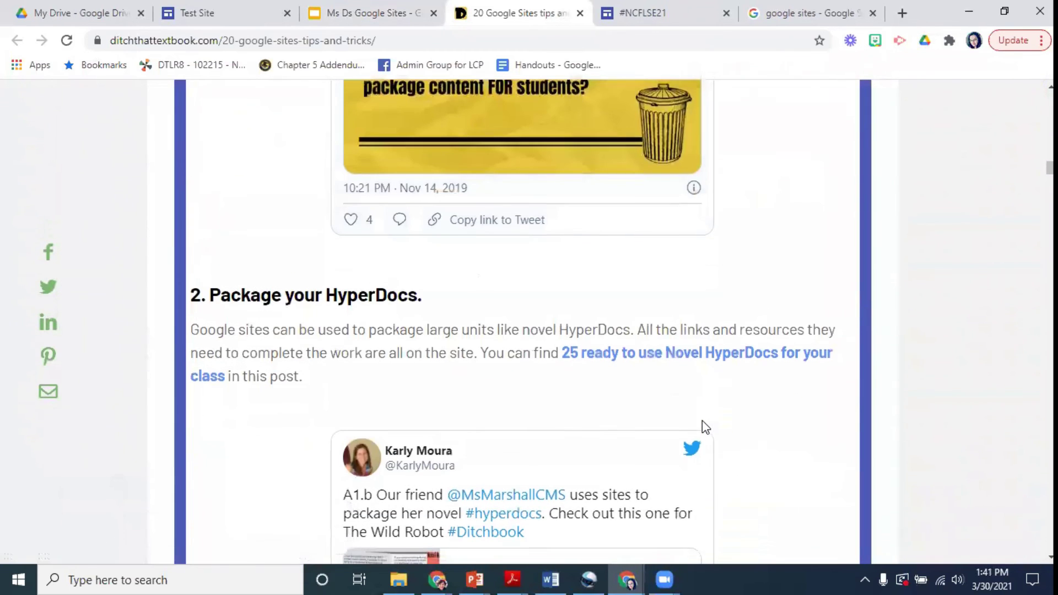
- Look through the article's tips on HyperDocs, Google Classroom and new tools, and open the linked post on creating a digital escape room
{"action": "scroll", "coordinate": [329, 141], "scroll_direction": "down", "scroll_amount": 2}
{"action": "scroll", "coordinate": [829, 420], "scroll_direction": "down", "scroll_amount": 3}
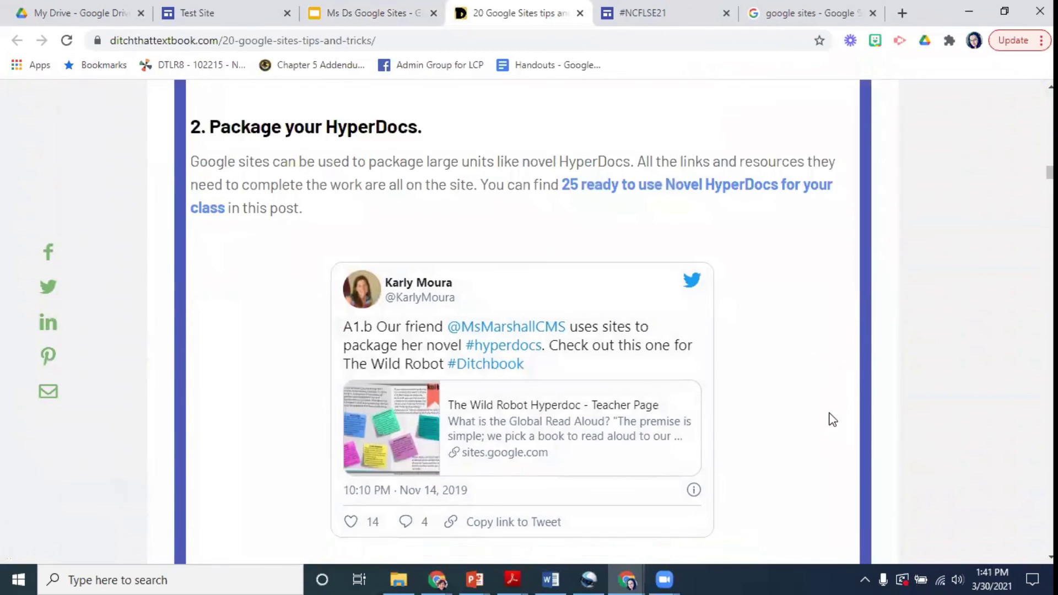
{"action": "scroll", "coordinate": [744, 327], "scroll_direction": "down", "scroll_amount": 6}
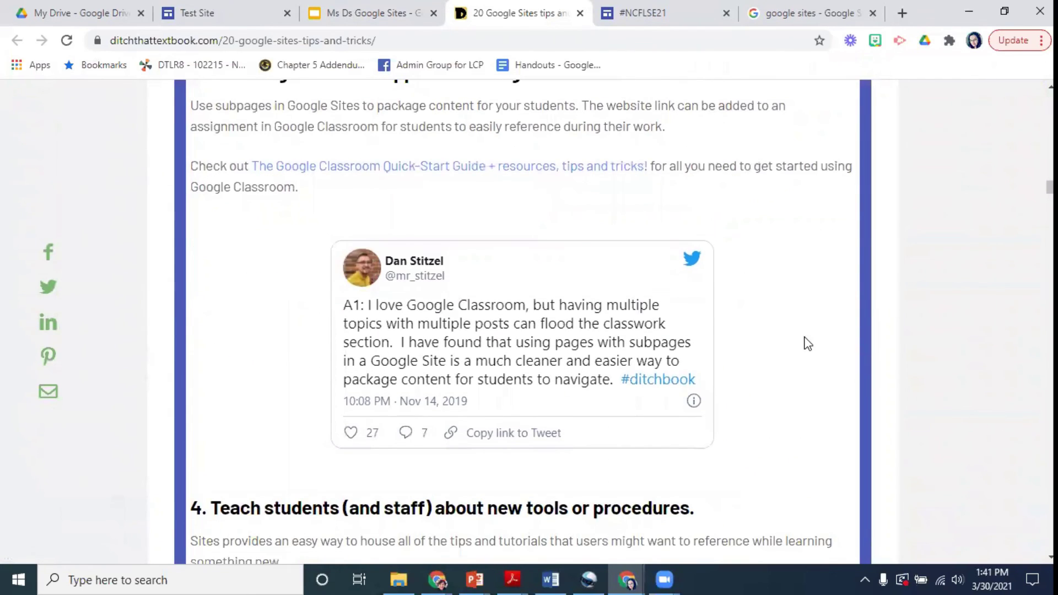
{"action": "scroll", "coordinate": [805, 342], "scroll_direction": "down", "scroll_amount": 7}
{"action": "scroll", "coordinate": [810, 346], "scroll_direction": "down", "scroll_amount": 4}
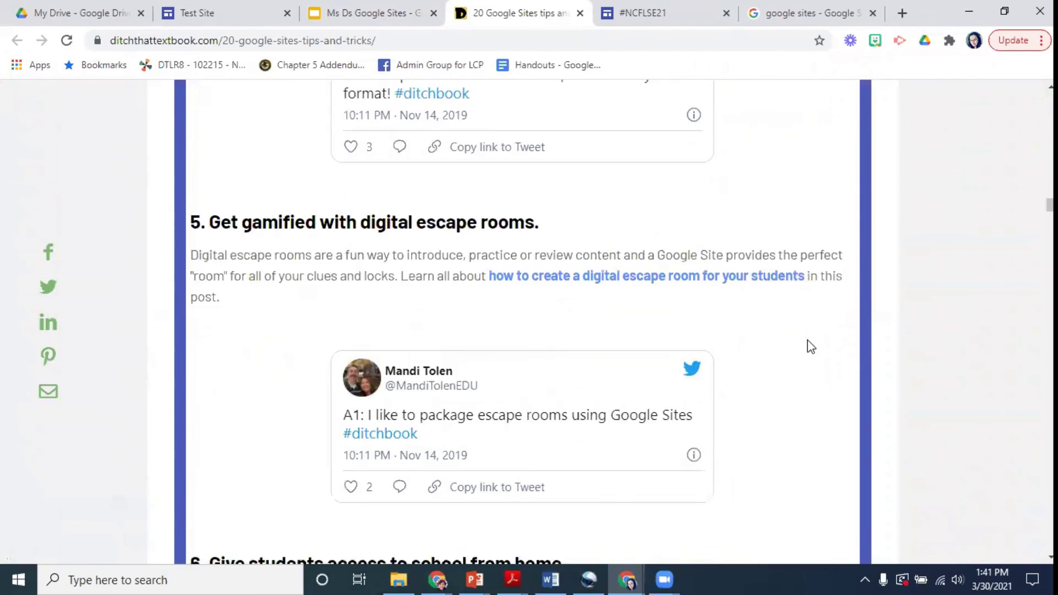
{"action": "left_click", "coordinate": [677, 268]}
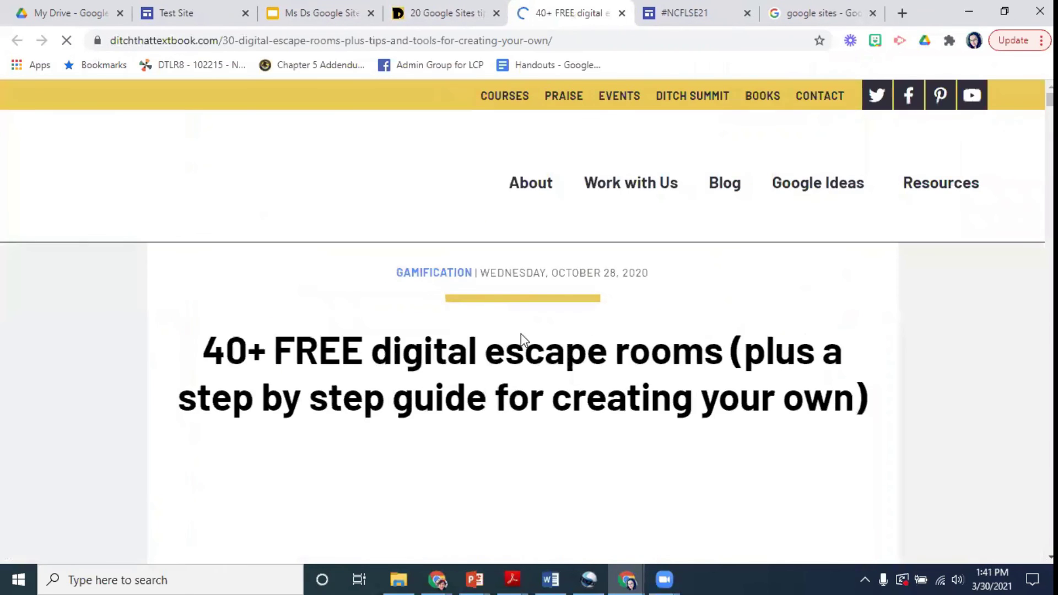
- Skim the introduction of the 40+ FREE digital escape rooms post and return to its title
{"action": "scroll", "coordinate": [524, 333], "scroll_direction": "down", "scroll_amount": 4}
{"action": "scroll", "coordinate": [463, 369], "scroll_direction": "down", "scroll_amount": 5}
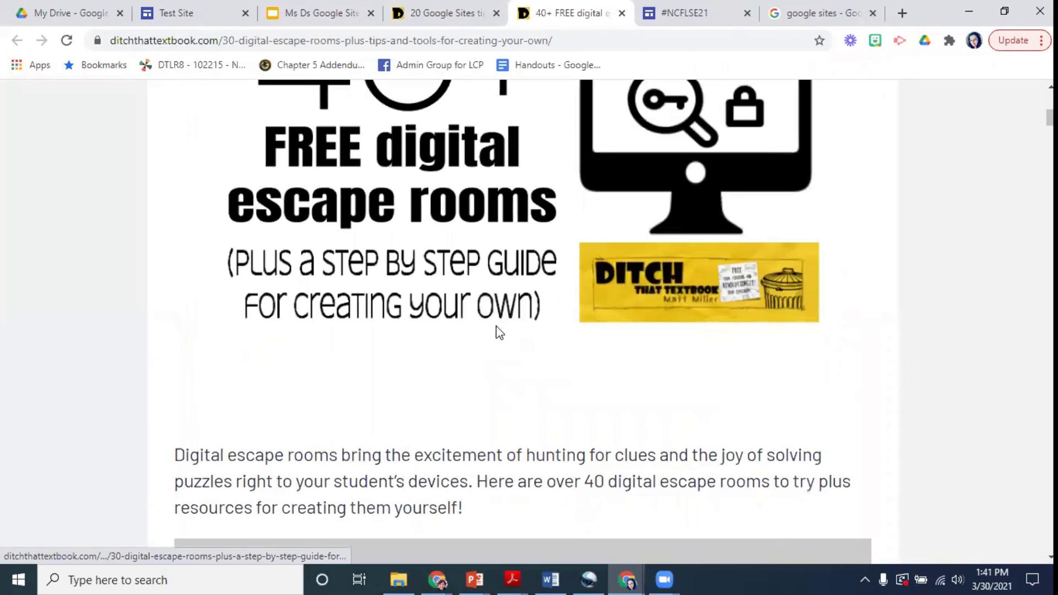
{"action": "scroll", "coordinate": [498, 345], "scroll_direction": "down", "scroll_amount": 13}
{"action": "scroll", "coordinate": [496, 358], "scroll_direction": "up", "scroll_amount": 16}
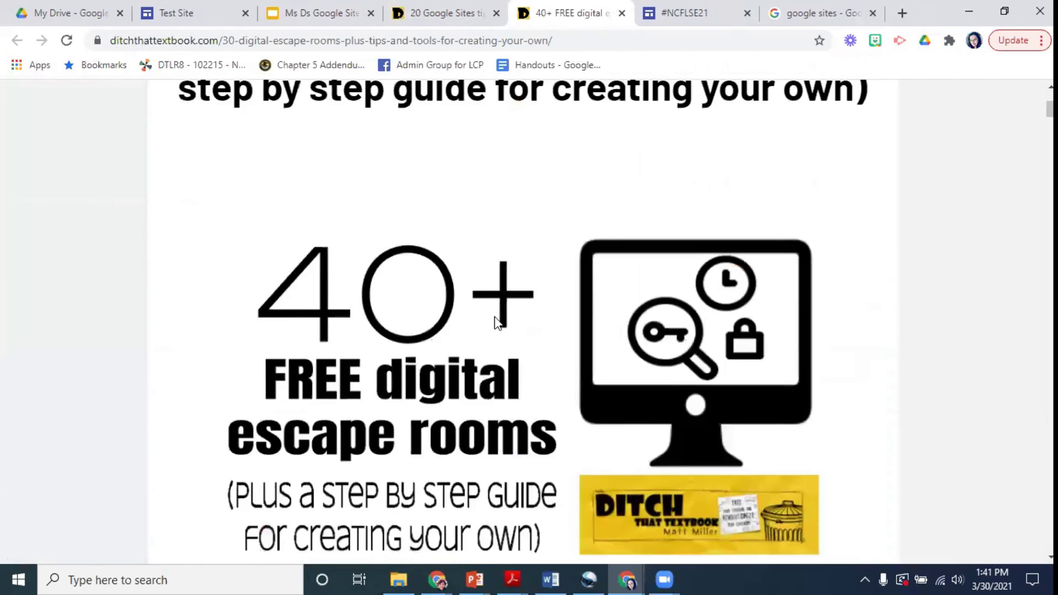
{"action": "scroll", "coordinate": [497, 322], "scroll_direction": "up", "scroll_amount": 5}
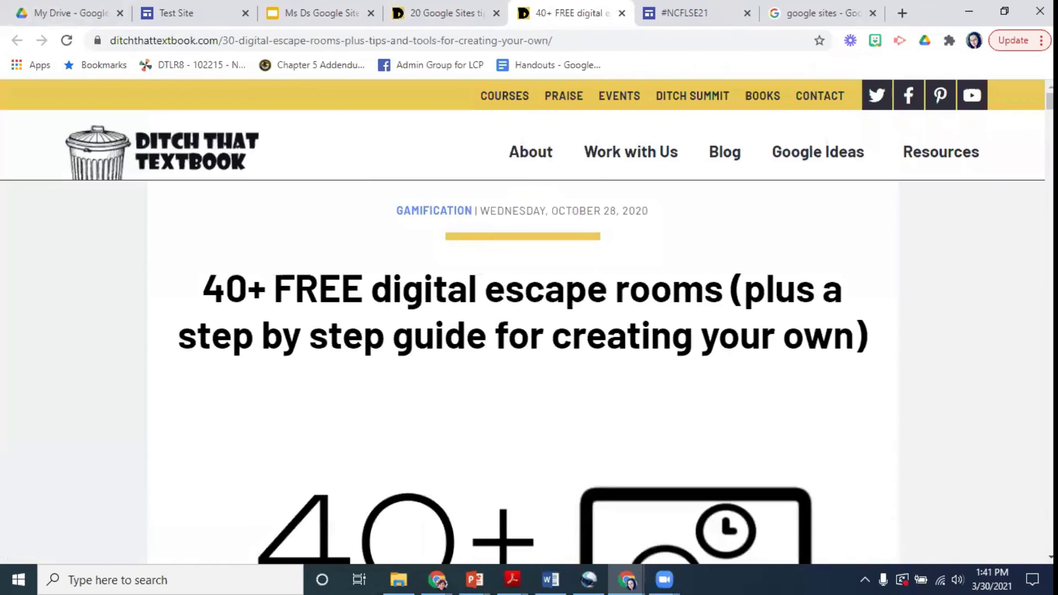
- Switch to the OGHS BBW19 site preview and examine the FREE the Book! instructions, Save the Book! form and image clues
{"action": "left_click", "coordinate": [627, 580]}
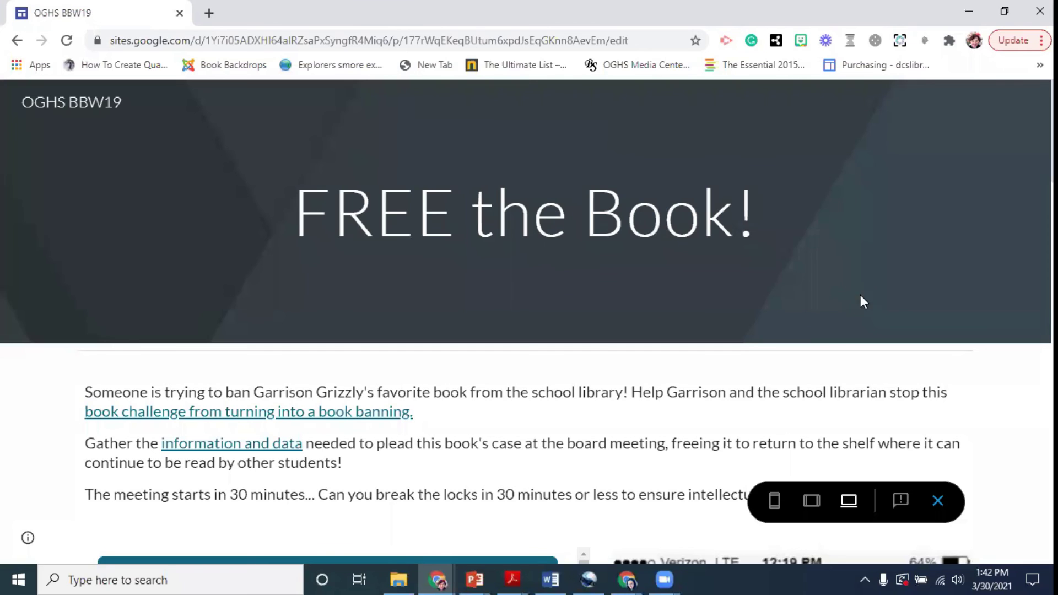
{"action": "scroll", "coordinate": [955, 293], "scroll_direction": "down", "scroll_amount": 1}
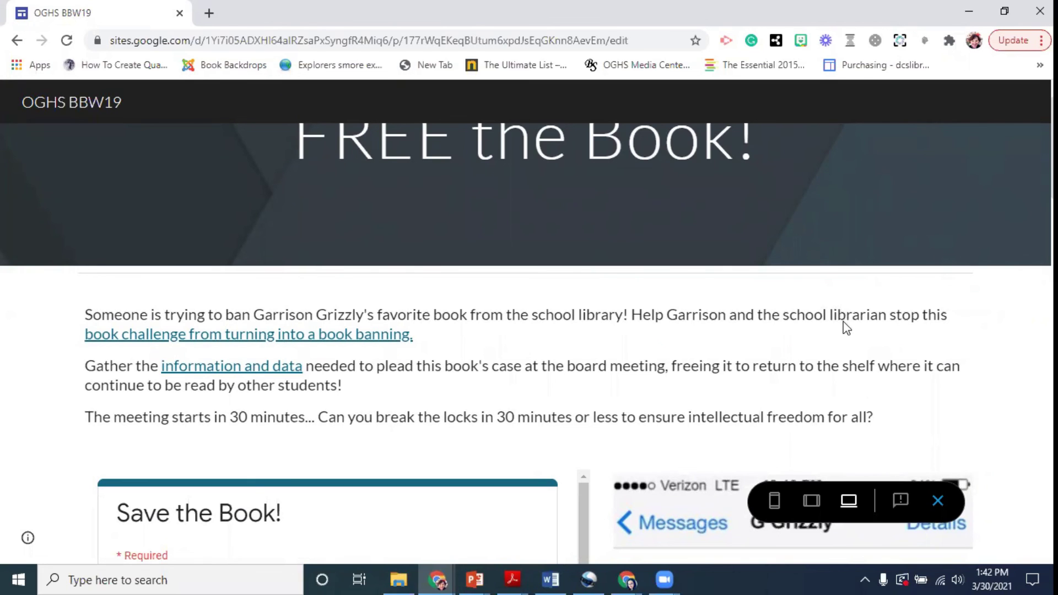
{"action": "scroll", "coordinate": [975, 339], "scroll_direction": "down", "scroll_amount": 3}
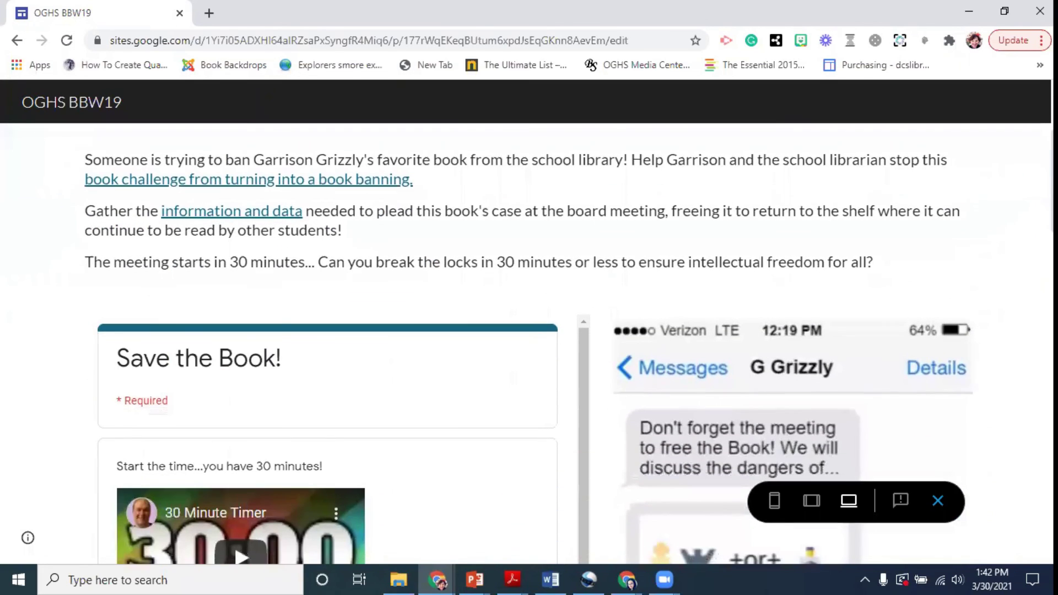
{"action": "scroll", "coordinate": [529, 344], "scroll_direction": "down", "scroll_amount": 2}
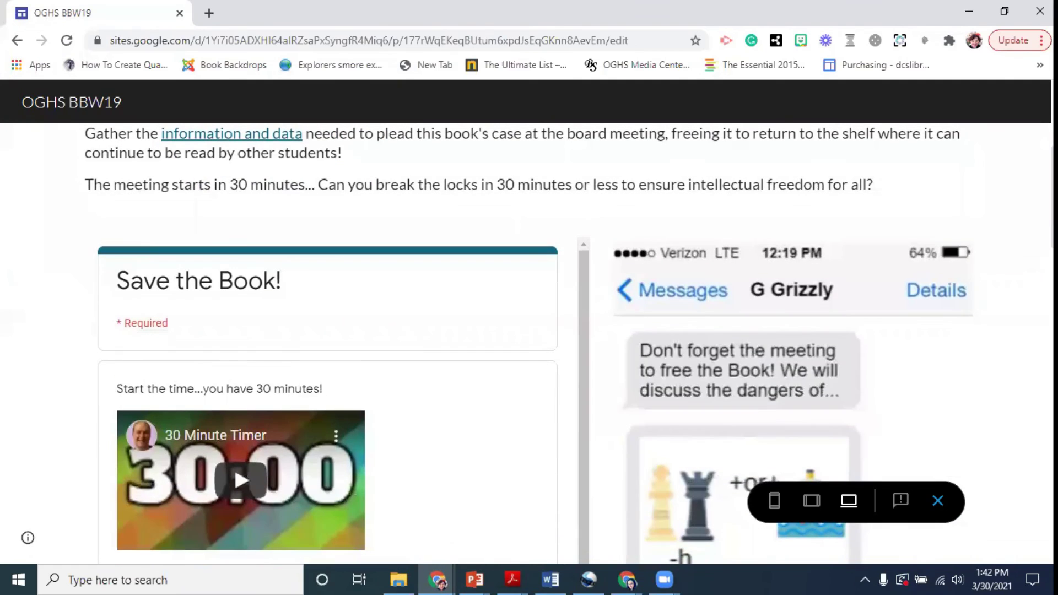
{"action": "scroll", "coordinate": [529, 344], "scroll_direction": "up", "scroll_amount": 4}
{"action": "scroll", "coordinate": [529, 344], "scroll_direction": "down", "scroll_amount": 6}
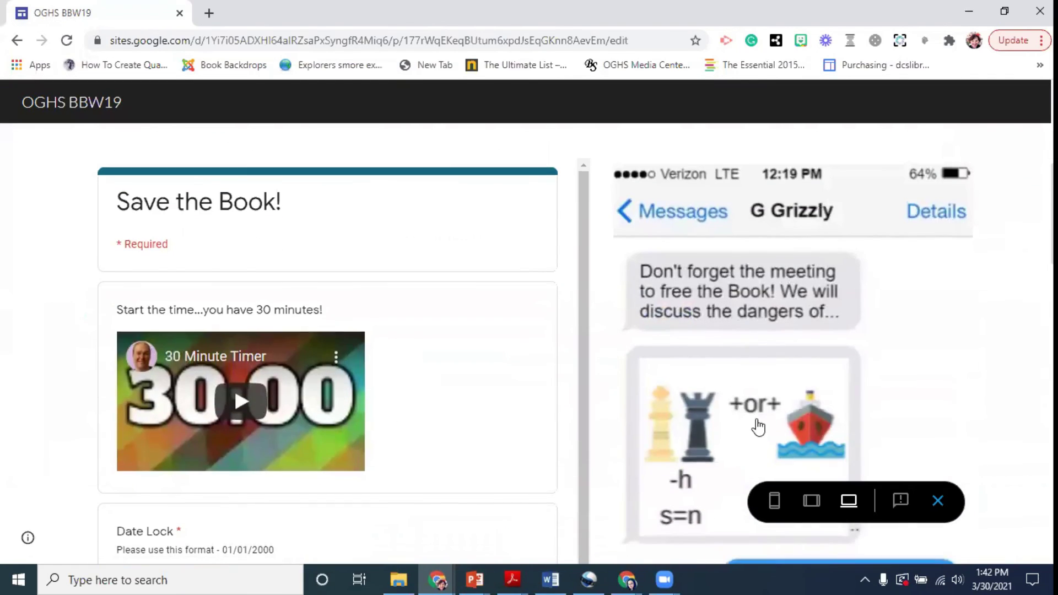
{"action": "scroll", "coordinate": [757, 426], "scroll_direction": "down", "scroll_amount": 10}
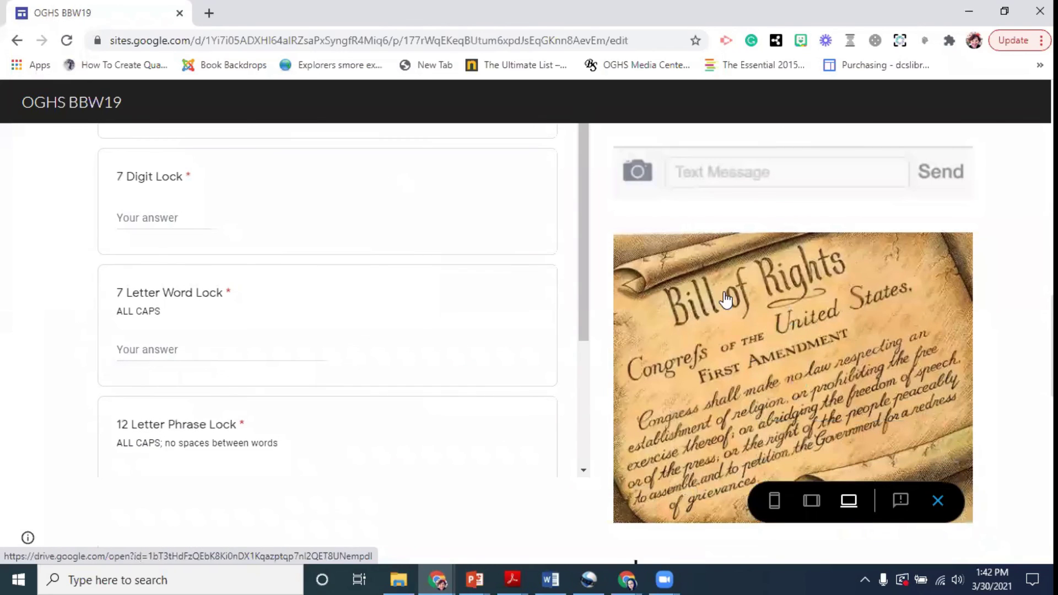
{"action": "scroll", "coordinate": [569, 390], "scroll_direction": "down", "scroll_amount": 5}
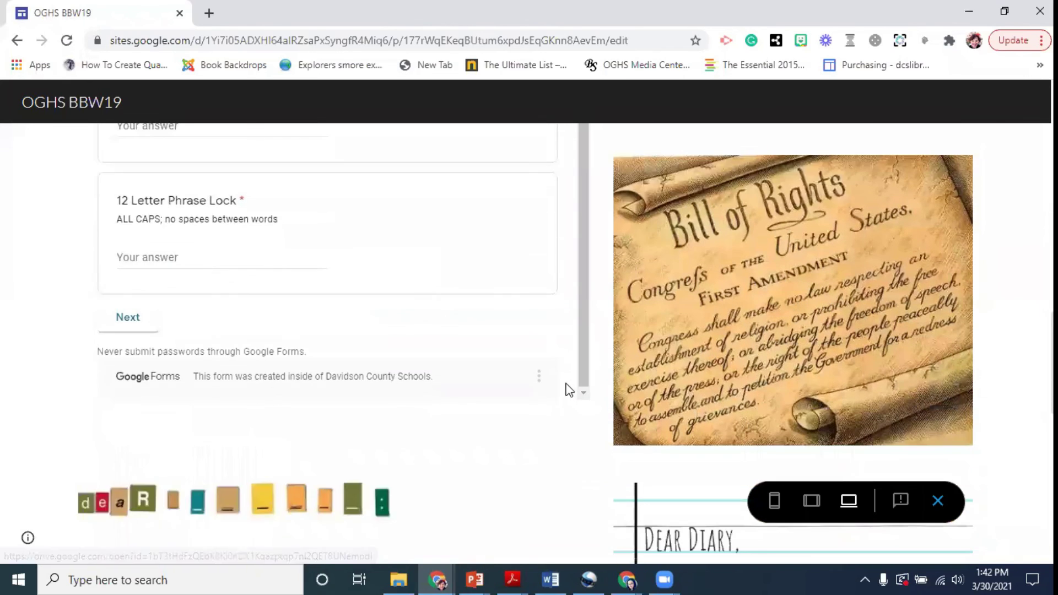
{"action": "scroll", "coordinate": [569, 390], "scroll_direction": "down", "scroll_amount": 7}
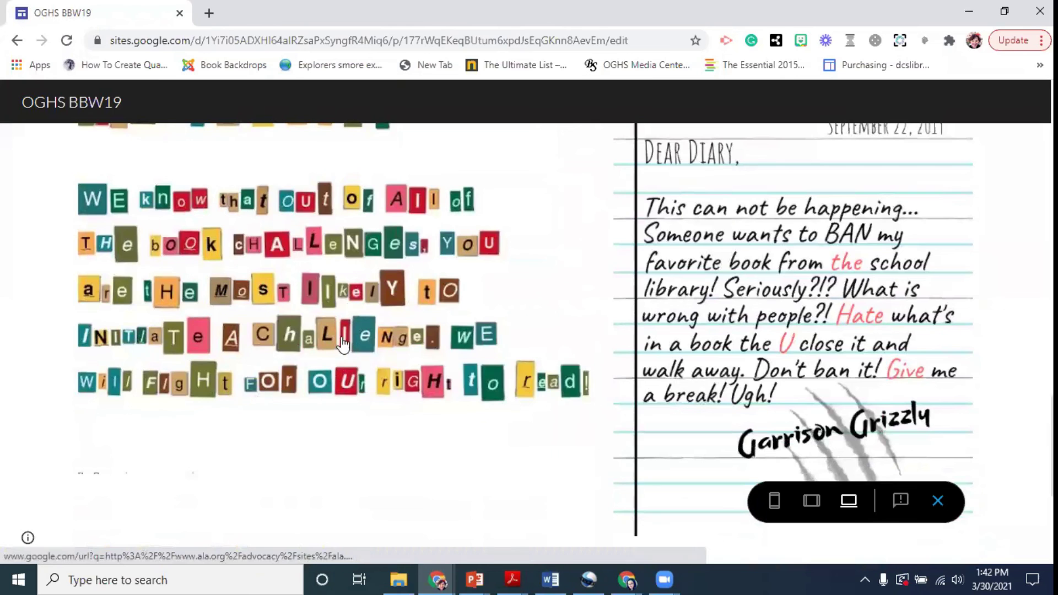
- Examine the cut-out letter note, the diary clue and the Banned Books Week banner on the escape room page
{"action": "scroll", "coordinate": [226, 358], "scroll_direction": "up", "scroll_amount": 1}
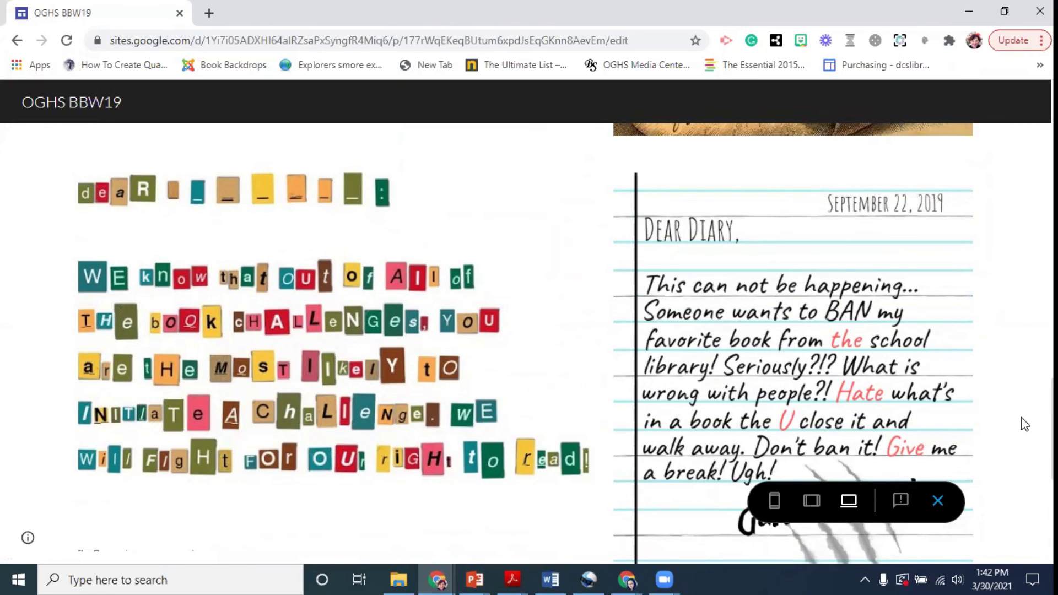
{"action": "scroll", "coordinate": [1017, 413], "scroll_direction": "down", "scroll_amount": 6}
{"action": "scroll", "coordinate": [1006, 401], "scroll_direction": "down", "scroll_amount": 1}
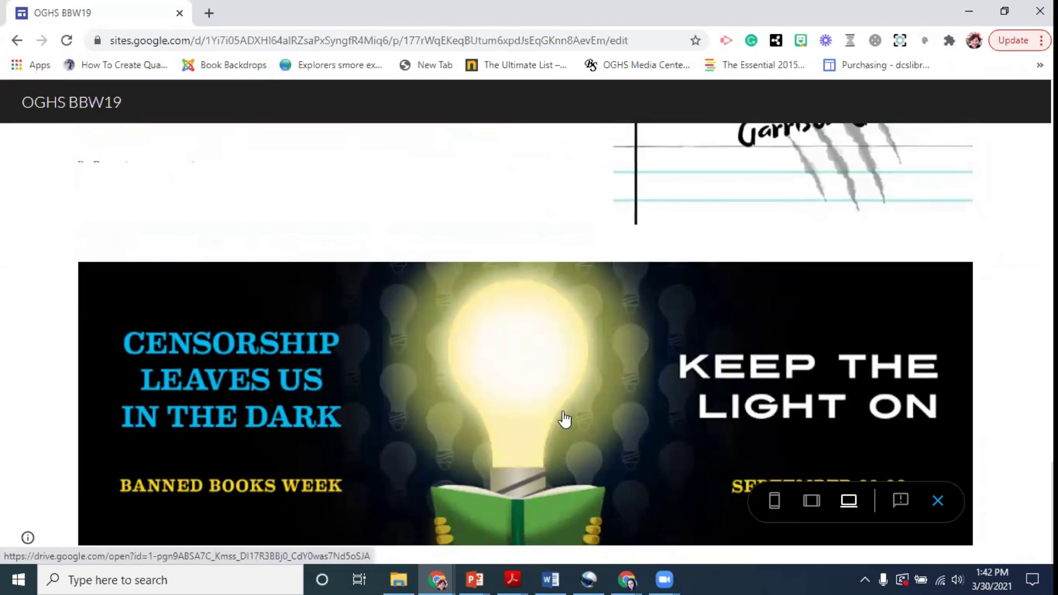
{"action": "scroll", "coordinate": [591, 421], "scroll_direction": "up", "scroll_amount": 2}
{"action": "scroll", "coordinate": [731, 345], "scroll_direction": "up", "scroll_amount": 5}
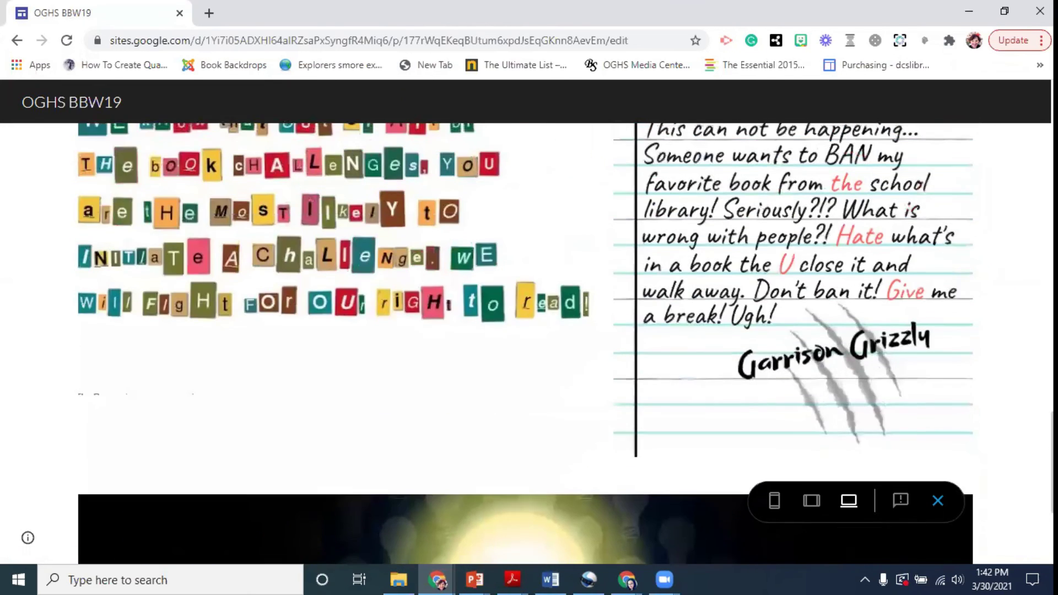
{"action": "scroll", "coordinate": [731, 345], "scroll_direction": "down", "scroll_amount": 1}
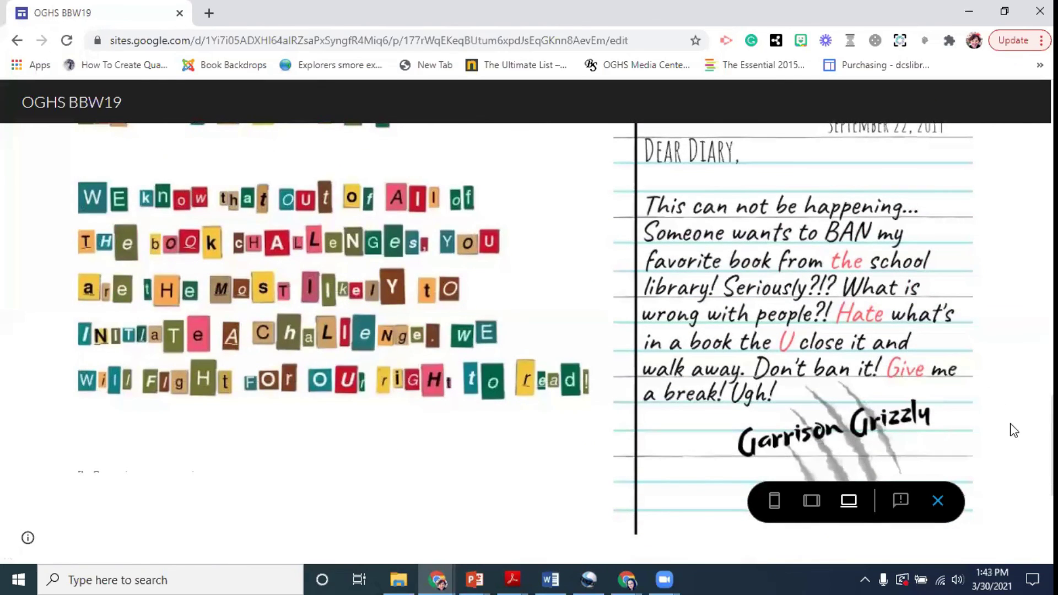
- Review the embedded form's word, digit and phrase lock questions, and return to the FREE the Book! header
{"action": "scroll", "coordinate": [1015, 422], "scroll_direction": "up", "scroll_amount": 4}
{"action": "scroll", "coordinate": [1015, 422], "scroll_direction": "up", "scroll_amount": 8}
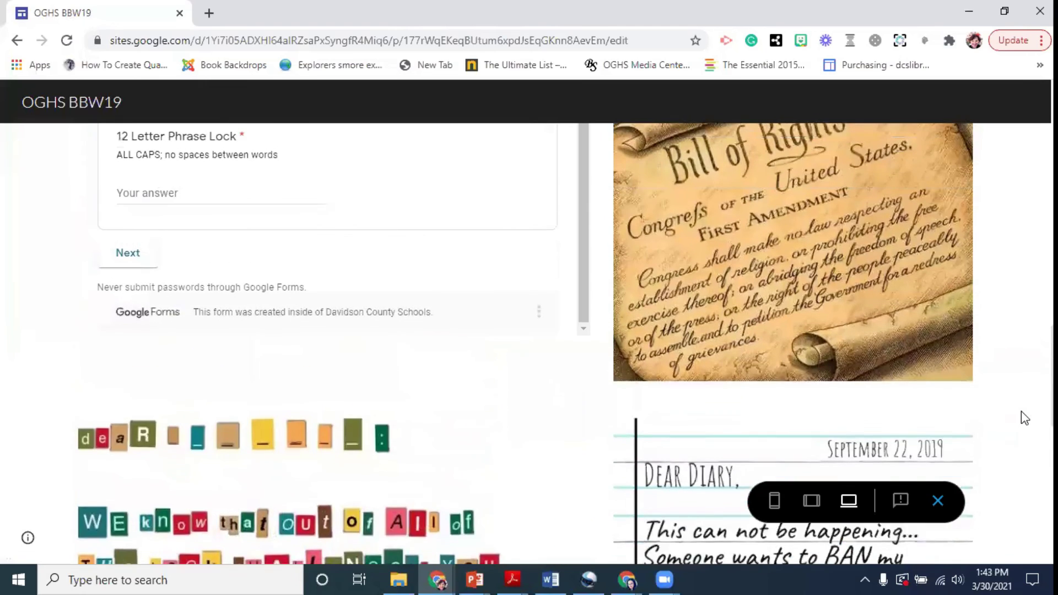
{"action": "scroll", "coordinate": [1021, 411], "scroll_direction": "up", "scroll_amount": 4}
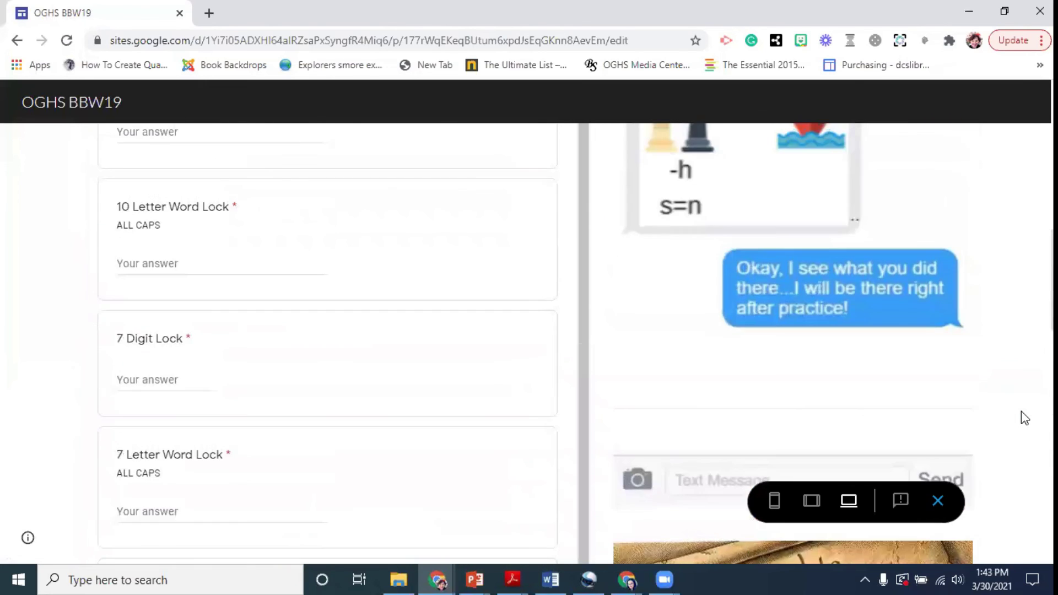
{"action": "scroll", "coordinate": [302, 378], "scroll_direction": "down", "scroll_amount": 2}
{"action": "scroll", "coordinate": [303, 378], "scroll_direction": "up", "scroll_amount": 4}
{"action": "scroll", "coordinate": [256, 343], "scroll_direction": "down", "scroll_amount": 4}
{"action": "scroll", "coordinate": [217, 554], "scroll_direction": "down", "scroll_amount": 3}
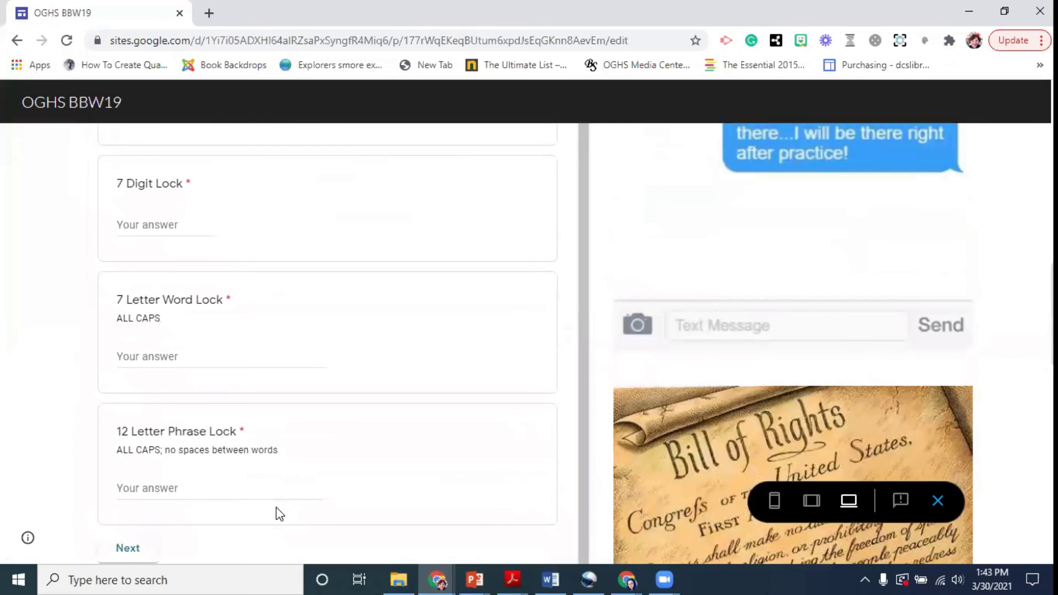
{"action": "scroll", "coordinate": [278, 504], "scroll_direction": "down", "scroll_amount": 2}
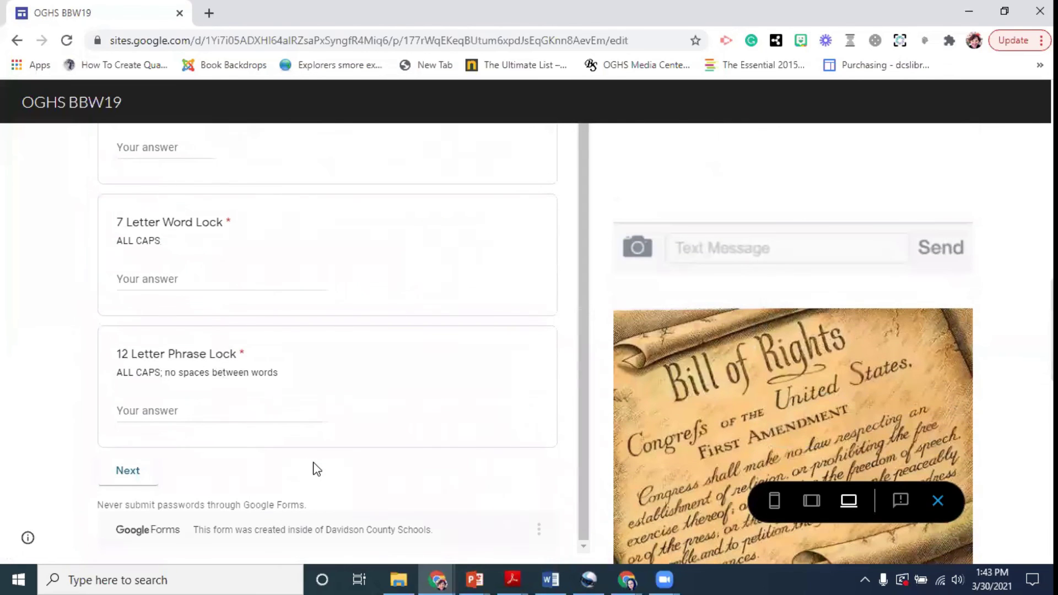
{"action": "scroll", "coordinate": [315, 468], "scroll_direction": "up", "scroll_amount": 5}
{"action": "scroll", "coordinate": [351, 457], "scroll_direction": "up", "scroll_amount": 10}
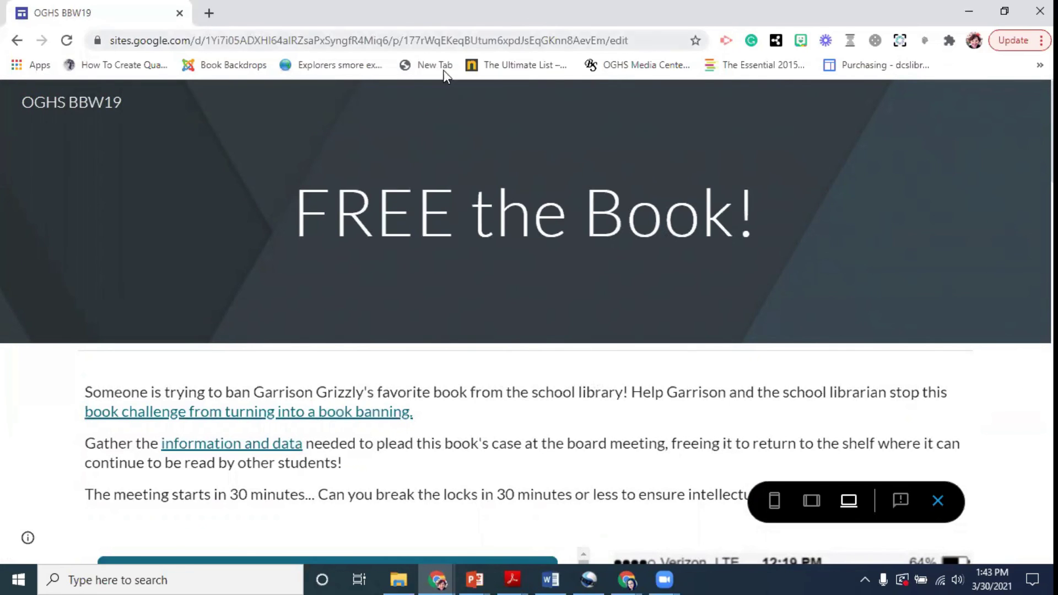
- Close the OGHS BBW19 window and present the Ms Ds Google Sites slideshow from slide 18, Tips, Tricks and Tutorials
{"action": "left_click", "coordinate": [1040, 11]}
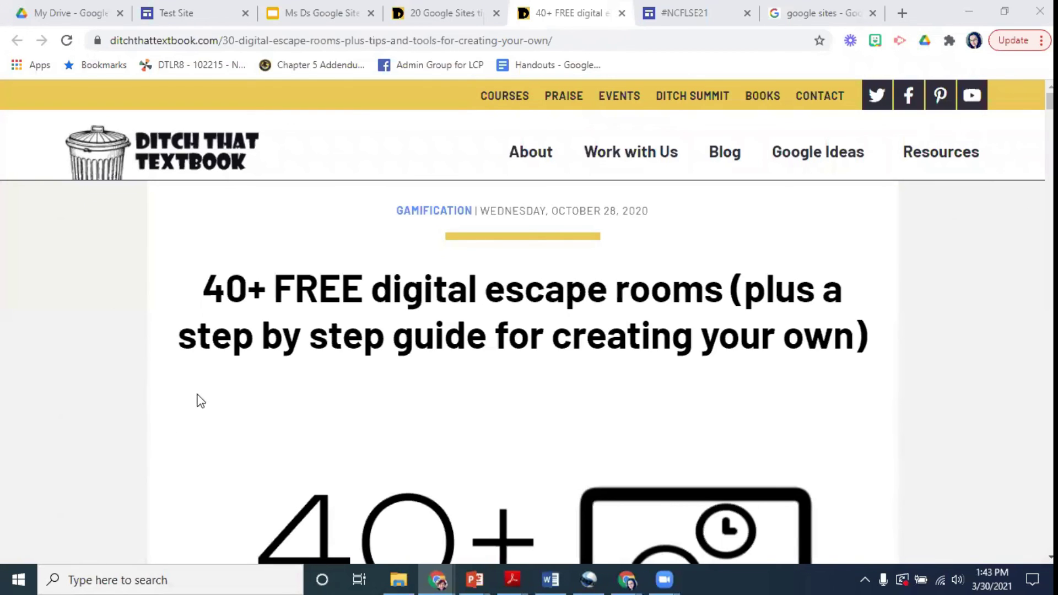
{"action": "left_click", "coordinate": [310, 21]}
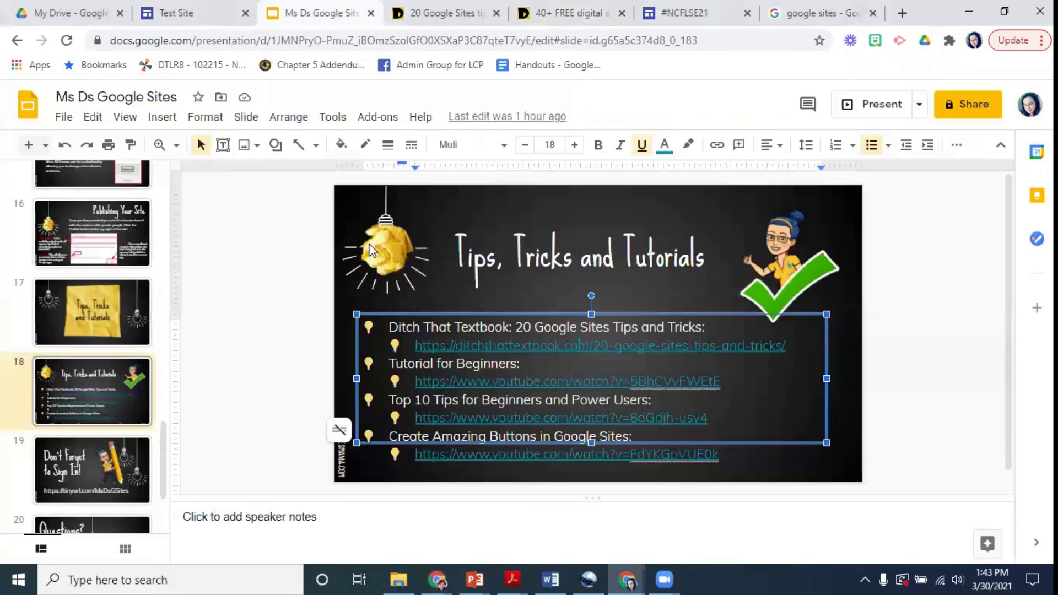
{"action": "left_click", "coordinate": [882, 235]}
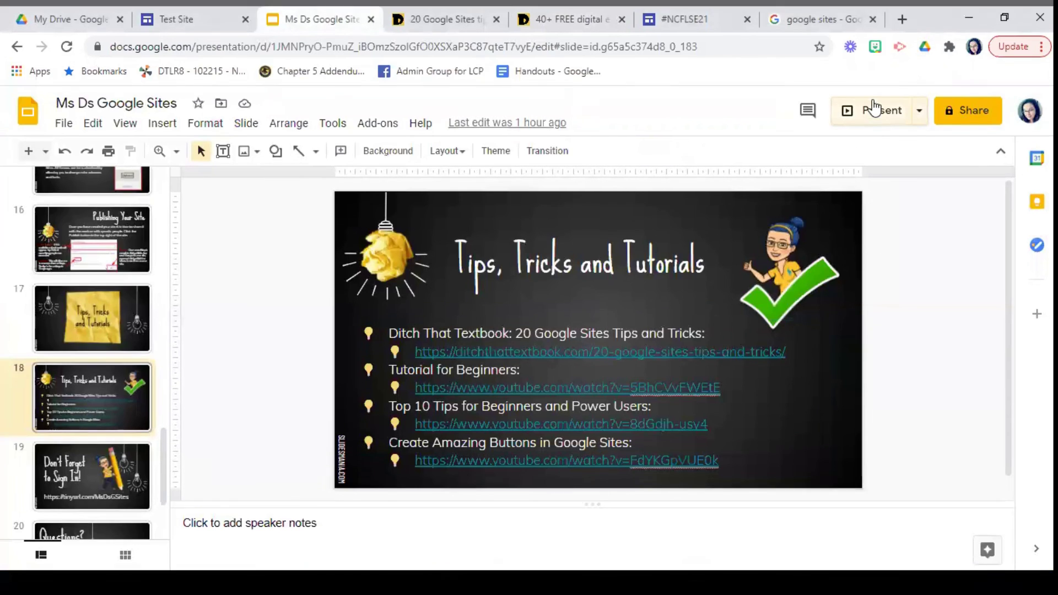
{"action": "left_click", "coordinate": [877, 106]}
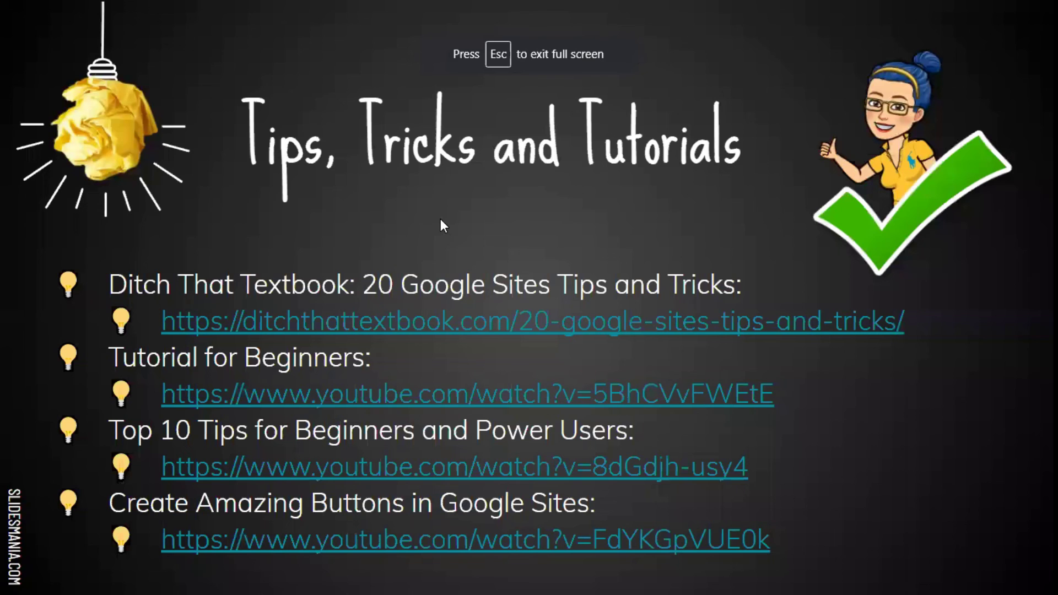